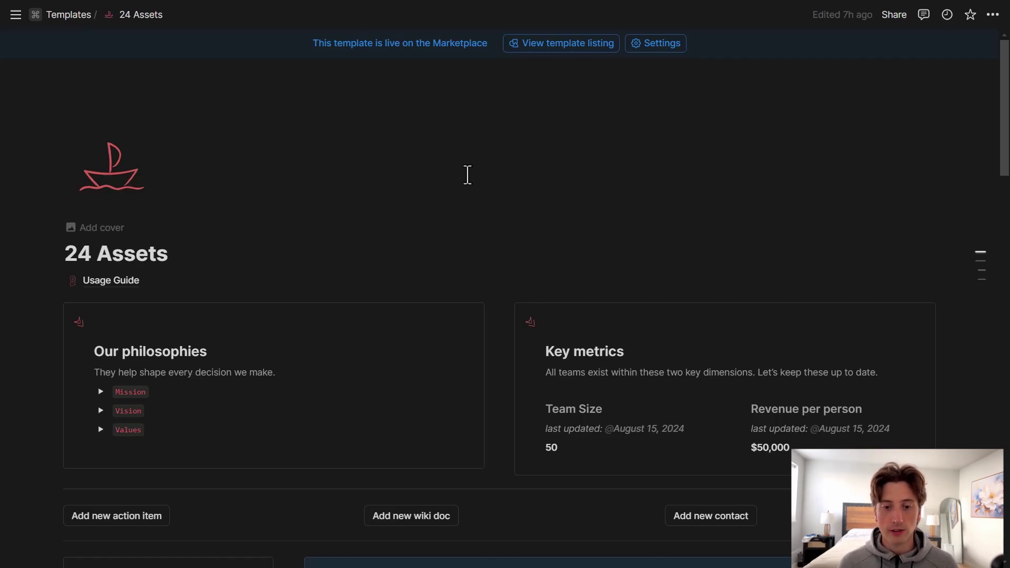
Step: Open the Deals database from the CRM section of the 24 Assets page and view its existing automations
scroll(473, 174, "down", 6)
scroll(487, 153, "down", 3)
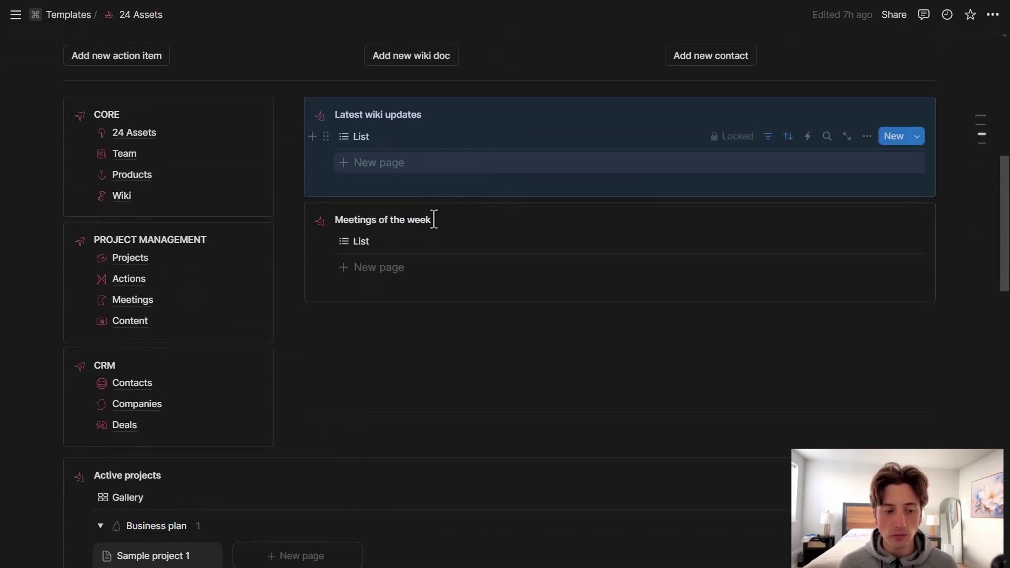
left_click(172, 428)
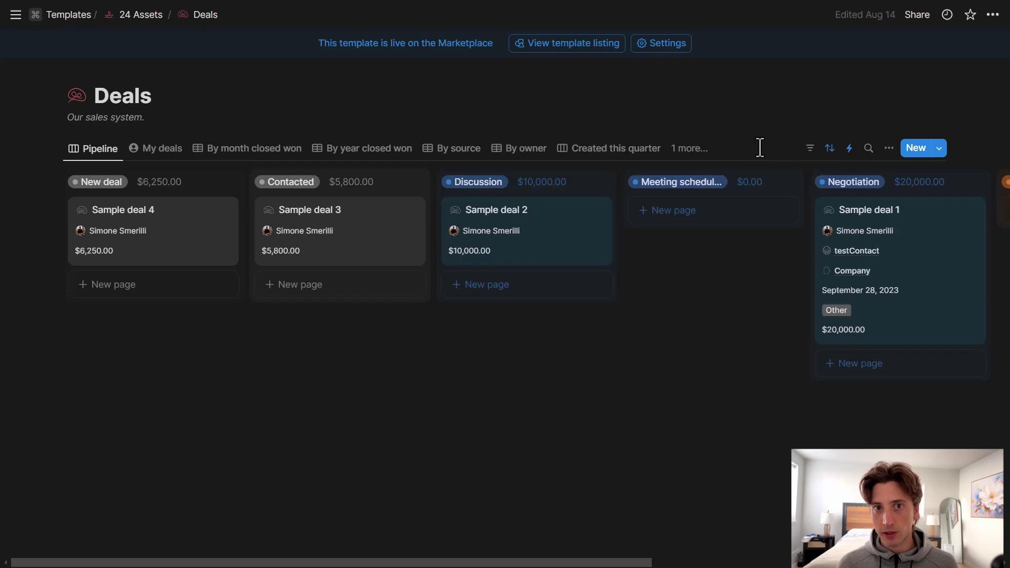
left_click(849, 149)
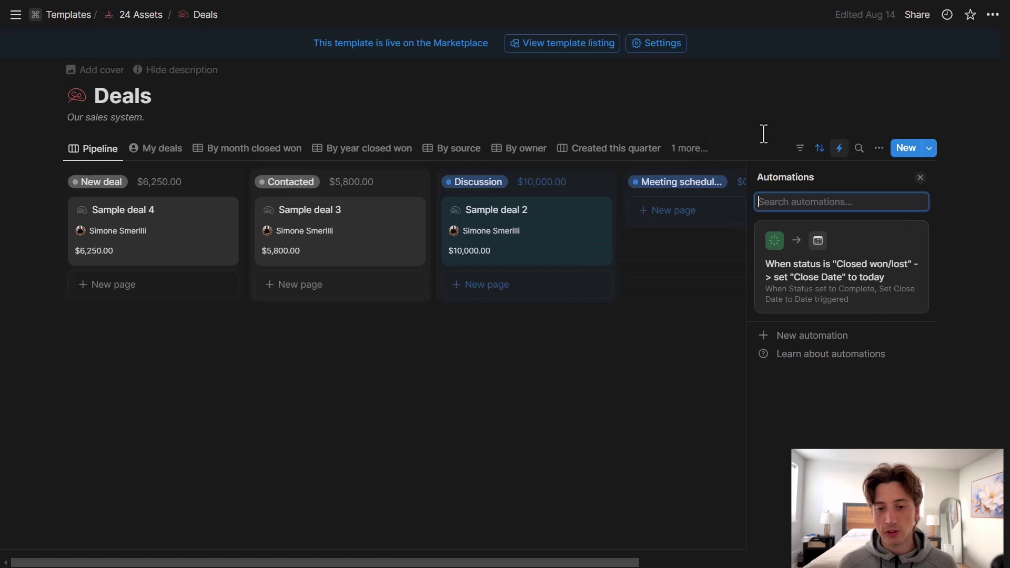
left_click(756, 156)
Step: Move Sample deal 1 from Negotiation to the Closed won stage of the pipeline board
scroll(689, 276, "right", 4)
scroll(689, 276, "right", 5)
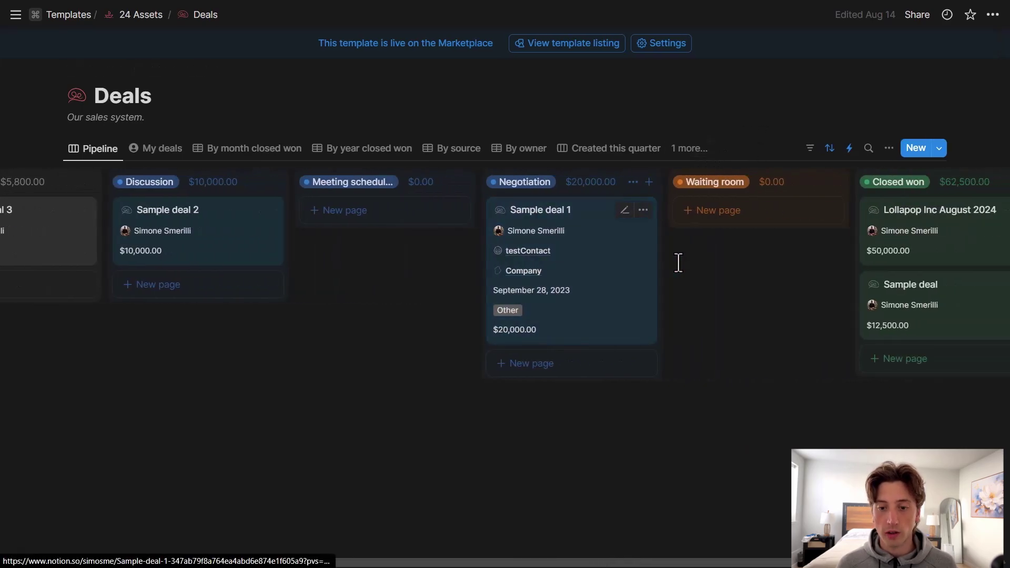
left_click_drag(474, 307, 815, 263)
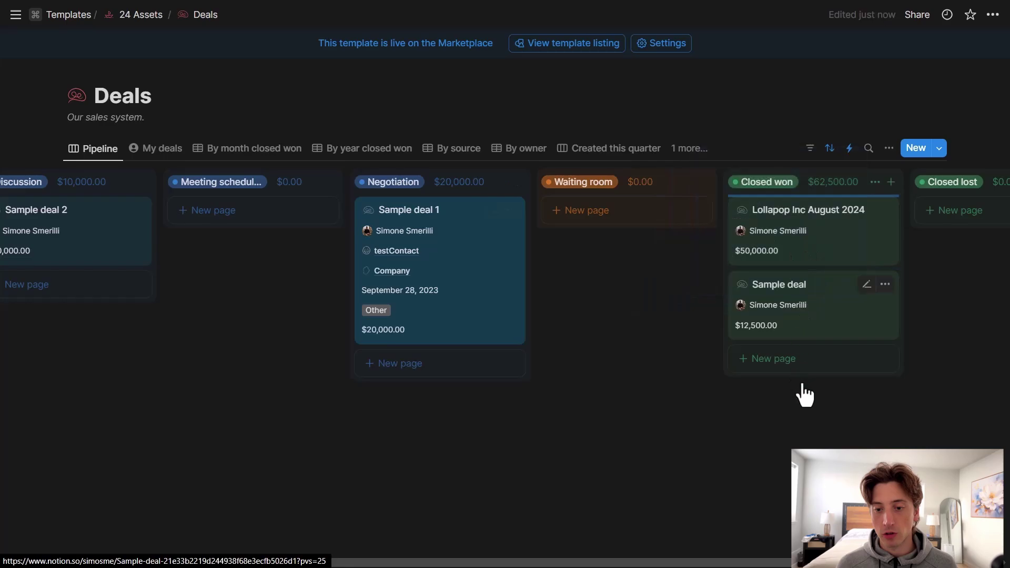
Step: Open Sample deal 1, check its Close Date property, and return to the Deals database
left_click(821, 334)
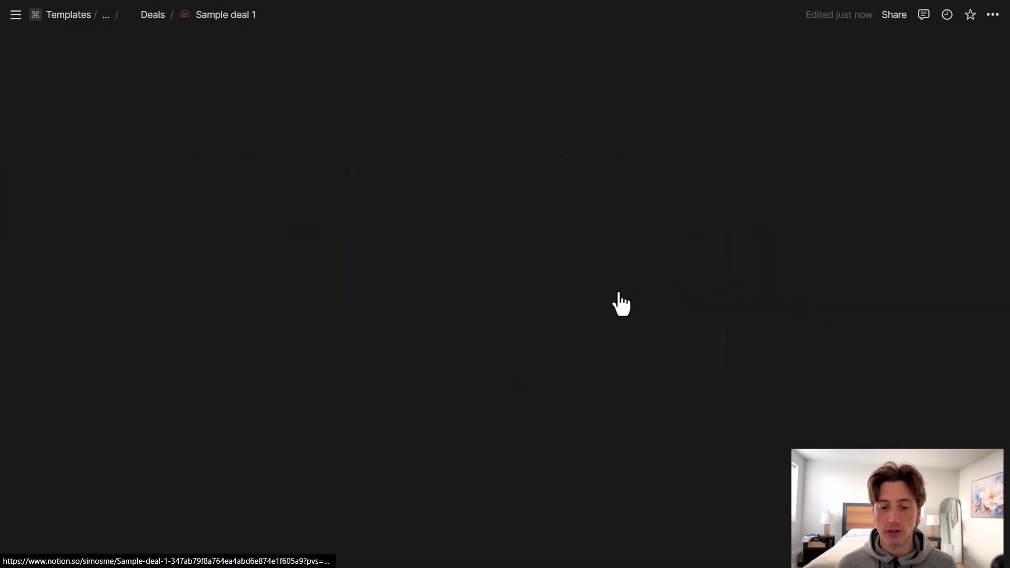
scroll(361, 361, "down", 1)
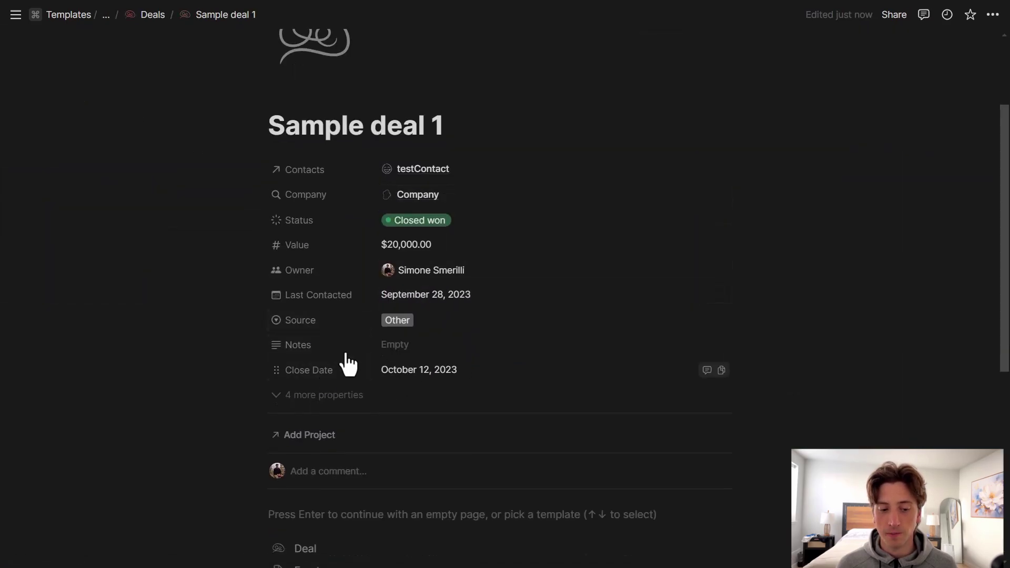
left_click(143, 16)
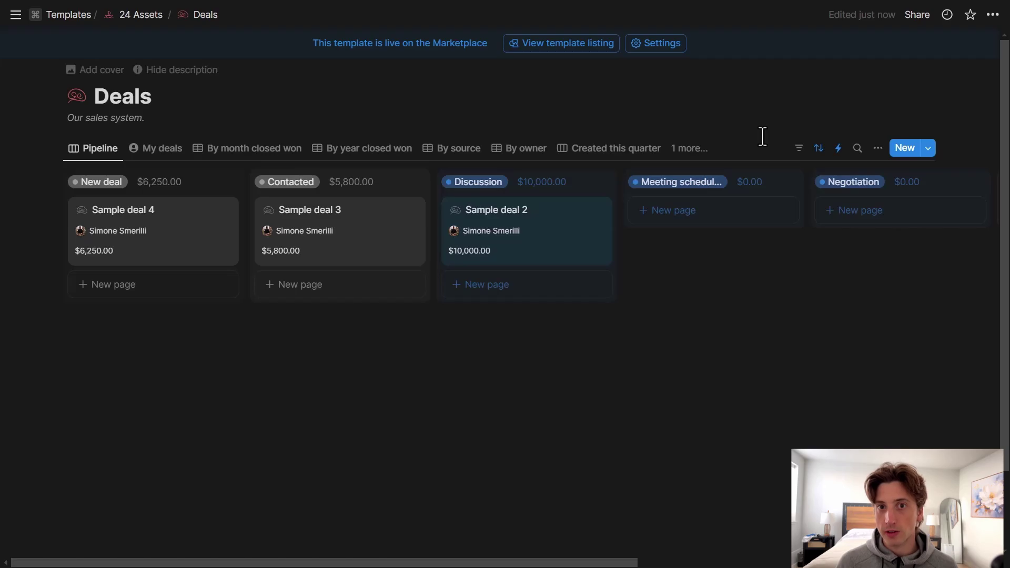
Step: Open the existing Close Date automation for editing, examine its page scope and Status trigger options, and close it without changes
left_click(839, 151)
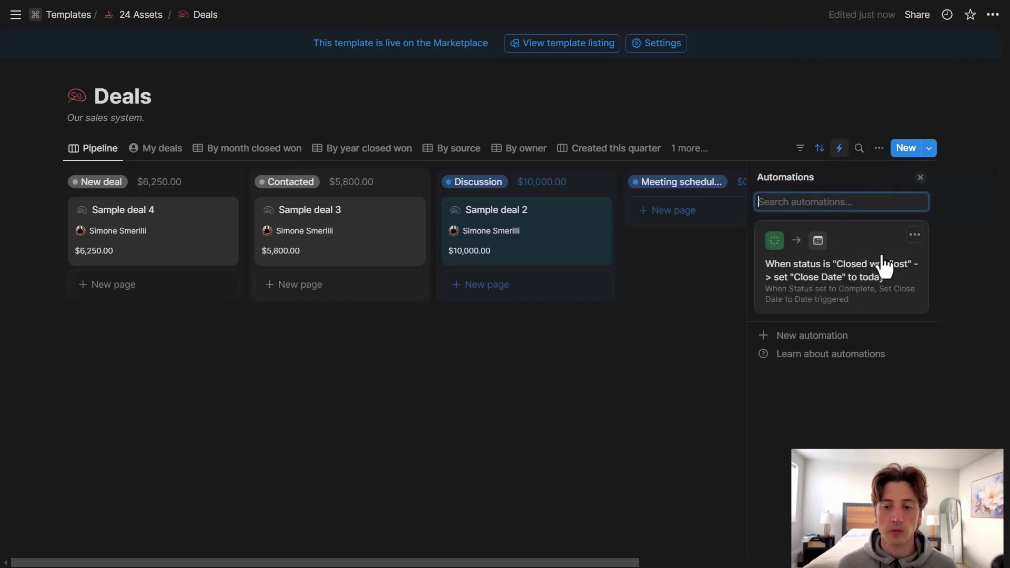
left_click(913, 237)
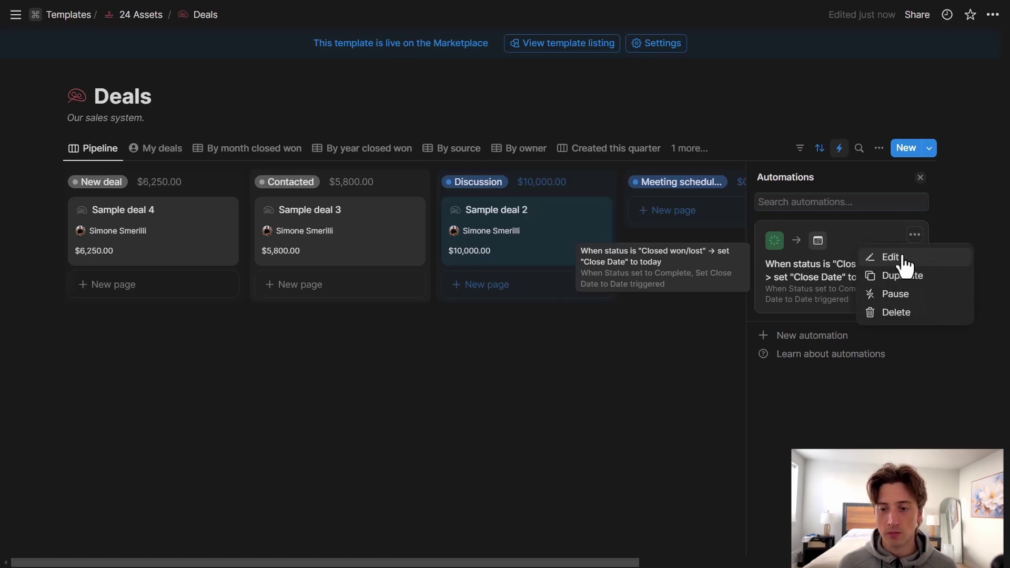
left_click(902, 259)
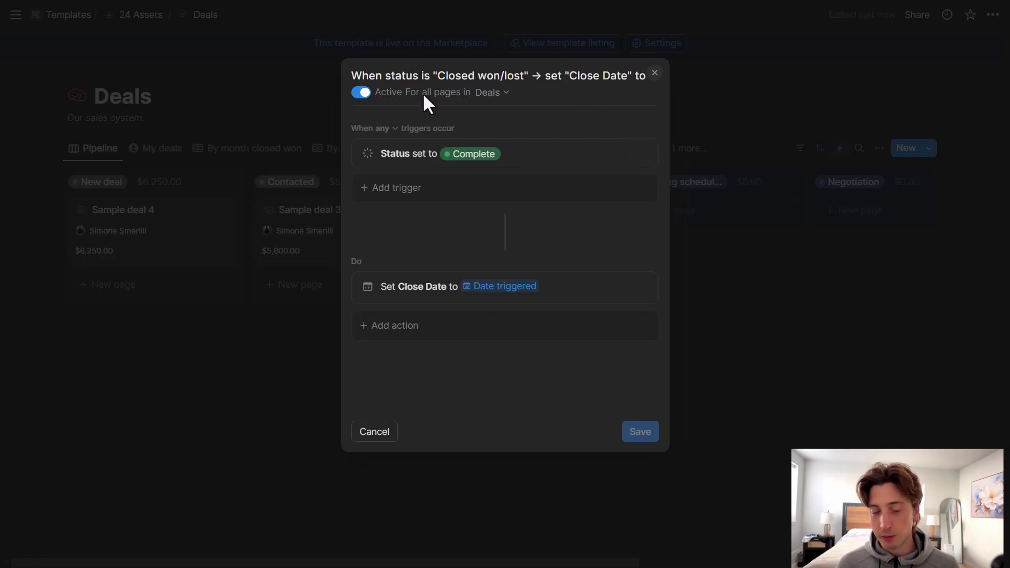
left_click(475, 98)
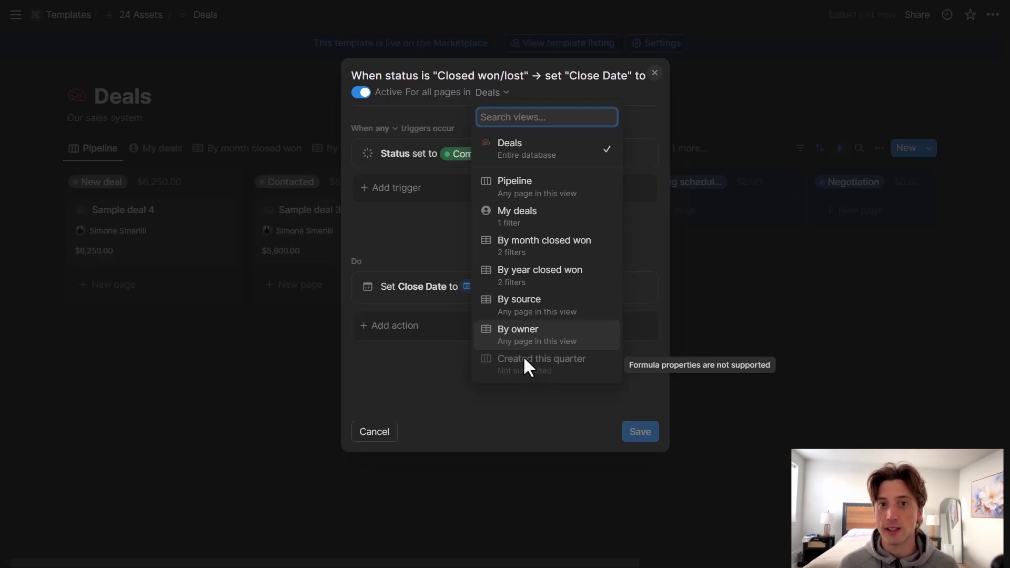
left_click(416, 297)
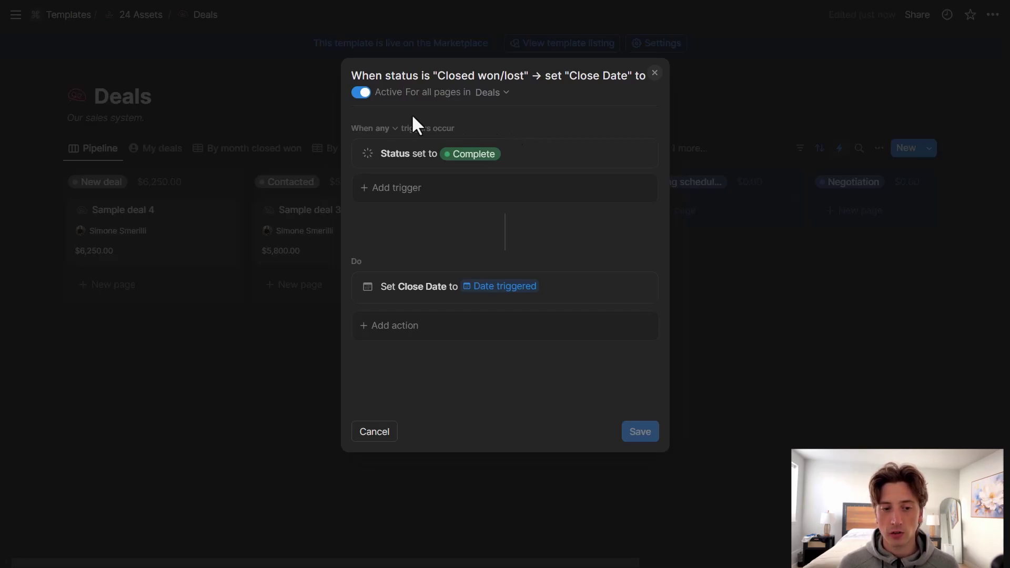
left_click(513, 159)
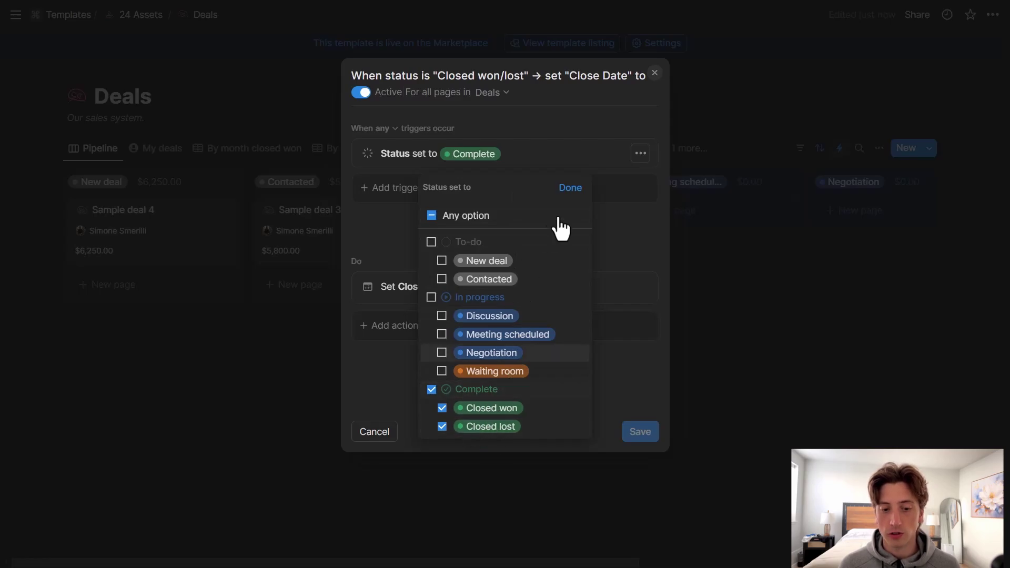
left_click(570, 187)
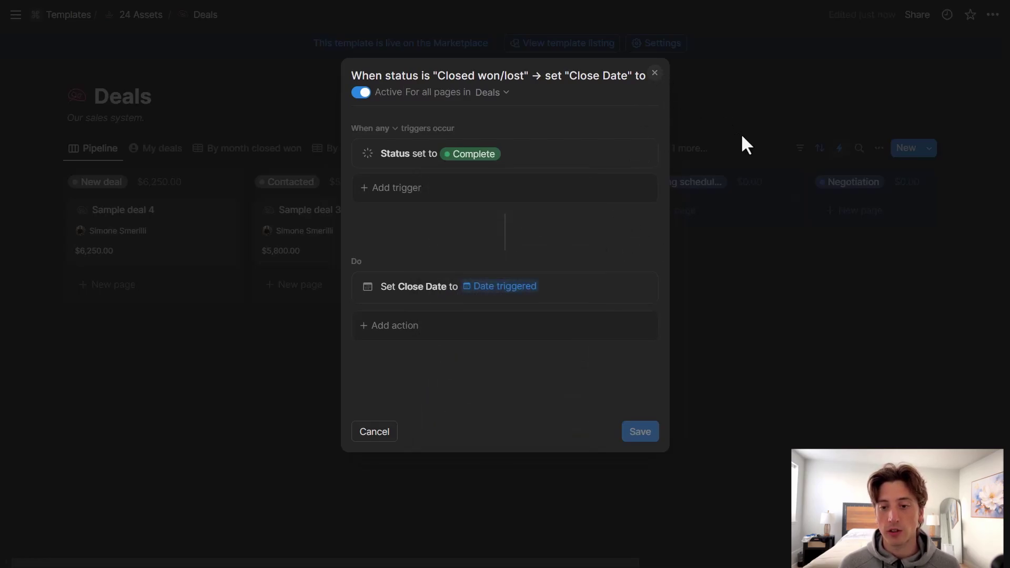
left_click(655, 74)
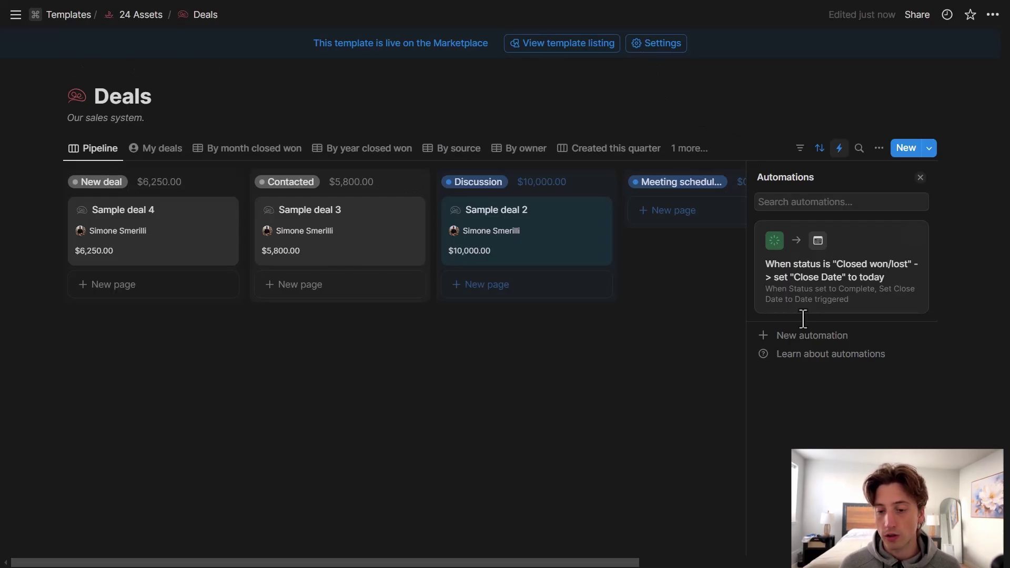
Step: Start a new automation for Deals and name it "When closed won, create a project"
left_click(805, 336)
type("h")
key("BackSpace")
type("When clos")
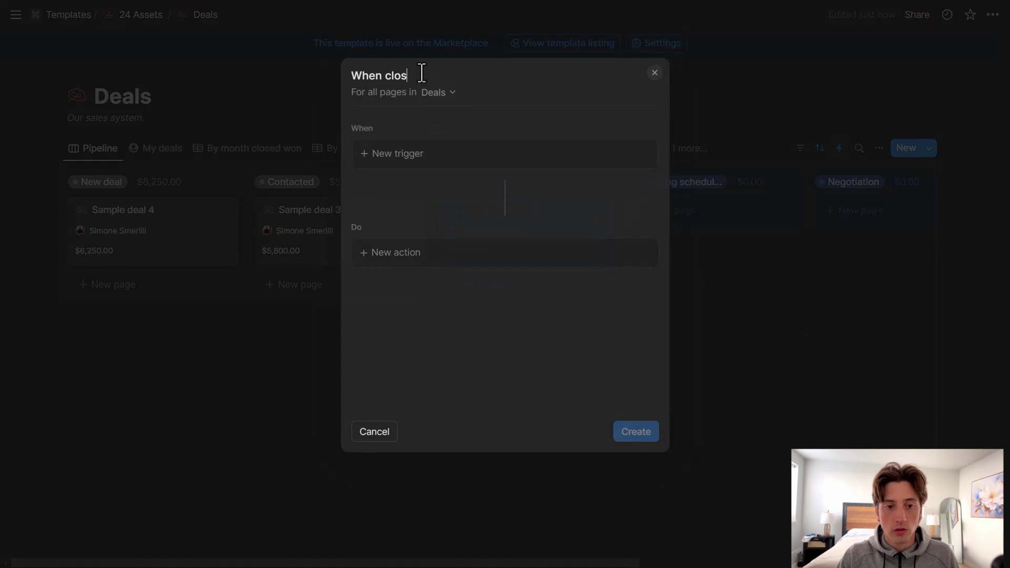
type("ed won, cre")
type("ate a project")
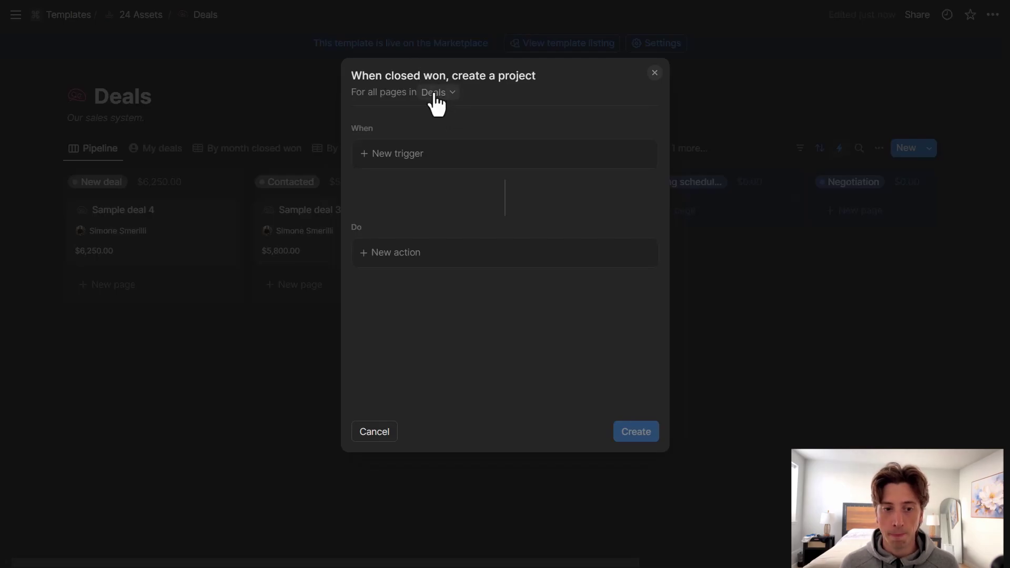
Step: Add a trigger for Status set to Closed won only, keeping the condition that all triggers must occur
left_click(431, 153)
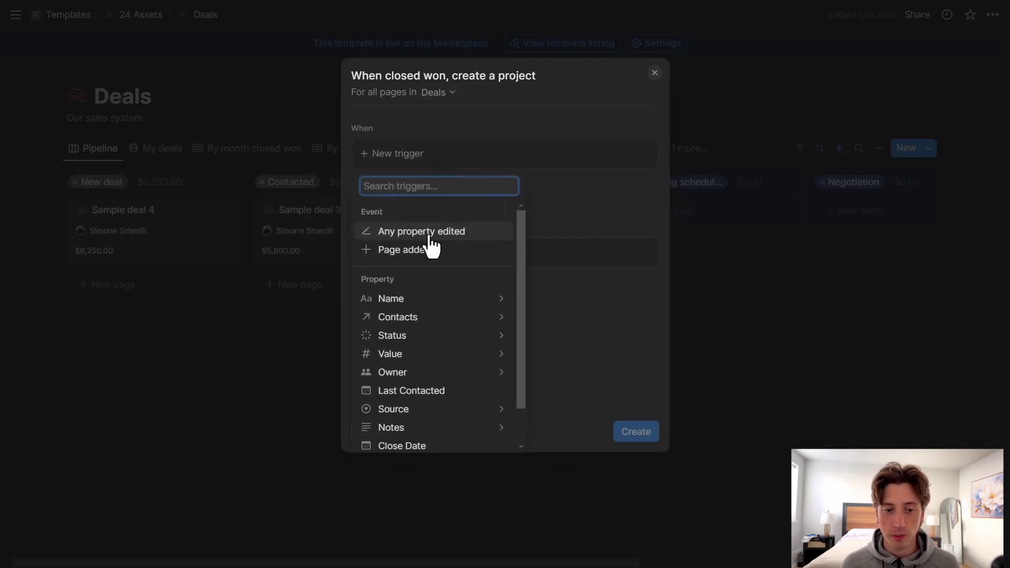
left_click(425, 335)
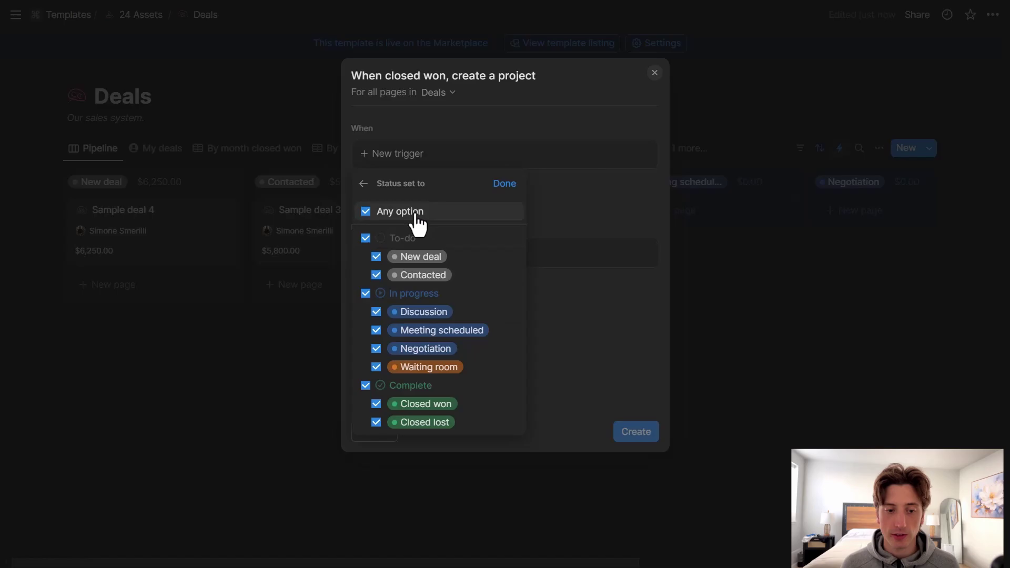
left_click(416, 405)
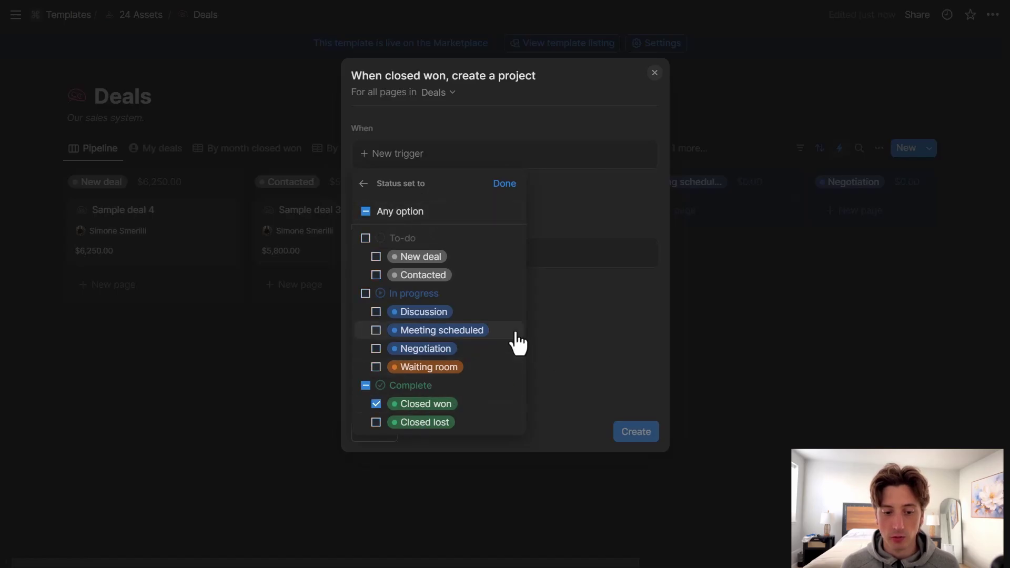
left_click(502, 183)
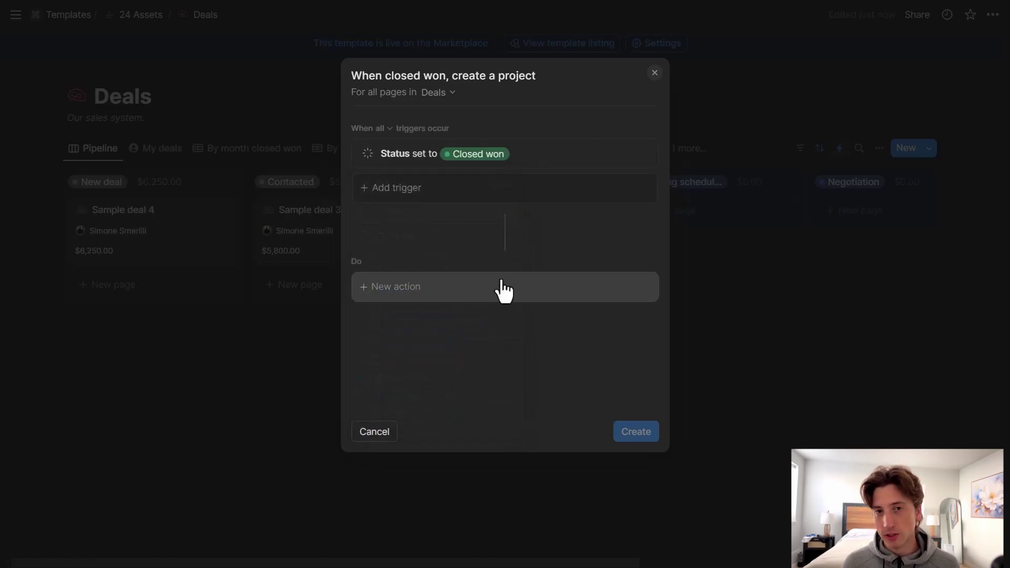
left_click(389, 128)
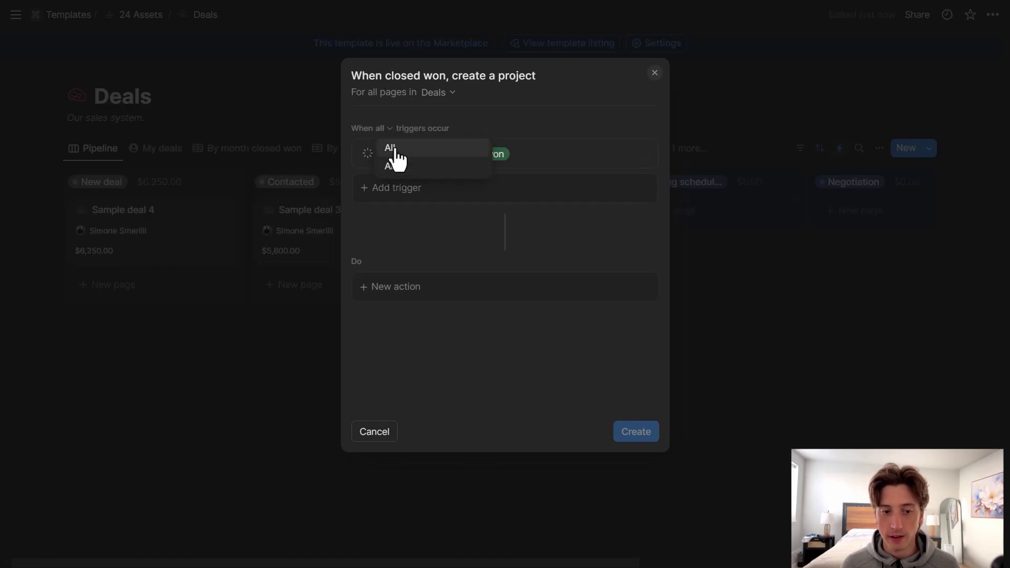
left_click(426, 218)
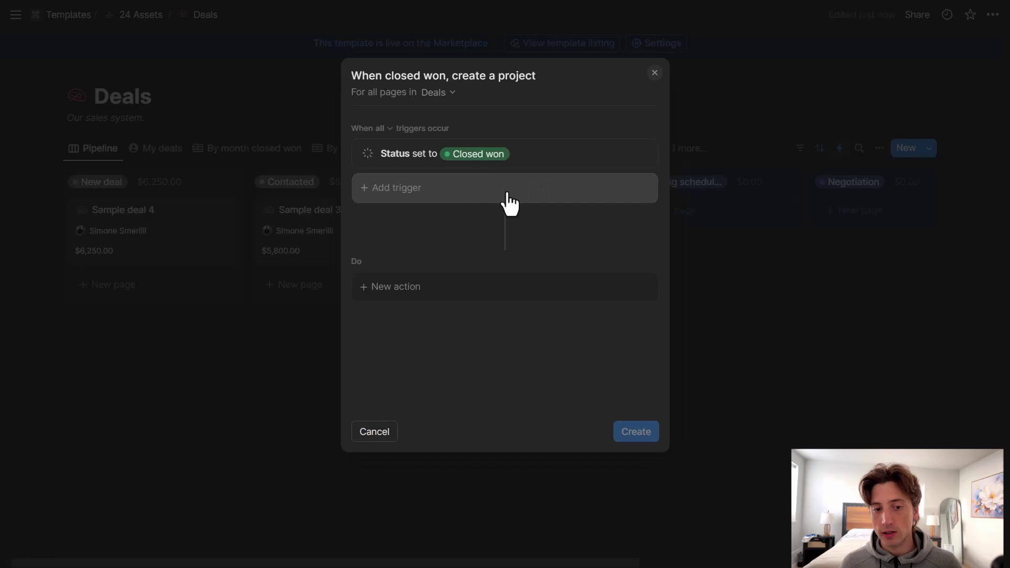
Step: Add a second trigger for Owner containing the first listed person instead of any option
left_click(488, 188)
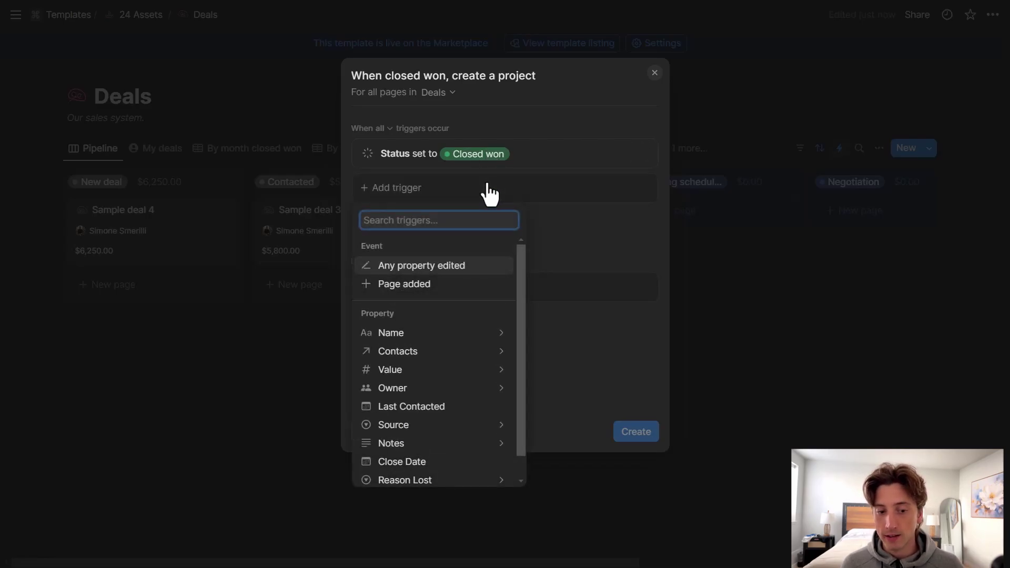
scroll(479, 316, "down", 1)
left_click(479, 363)
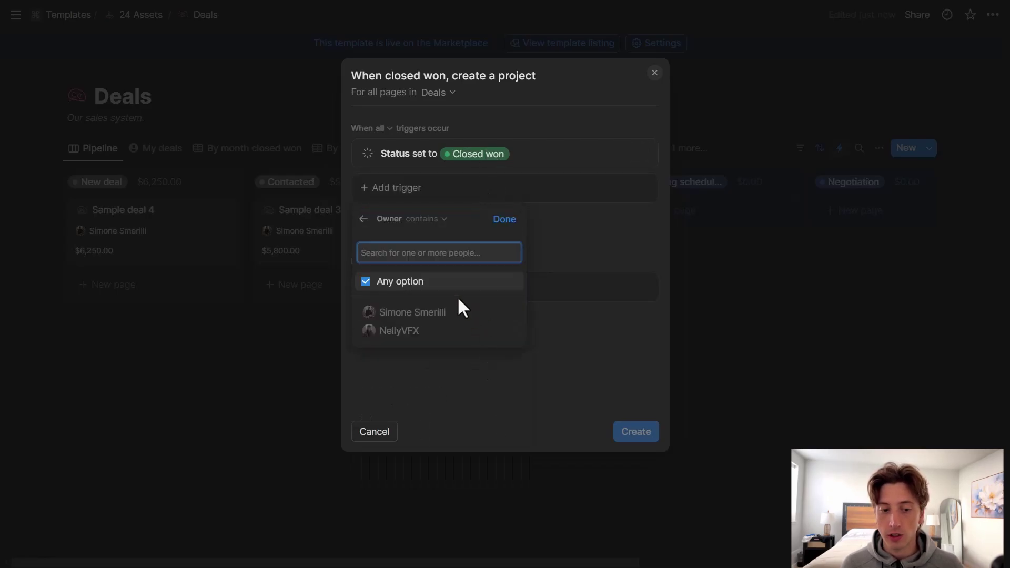
left_click(433, 287)
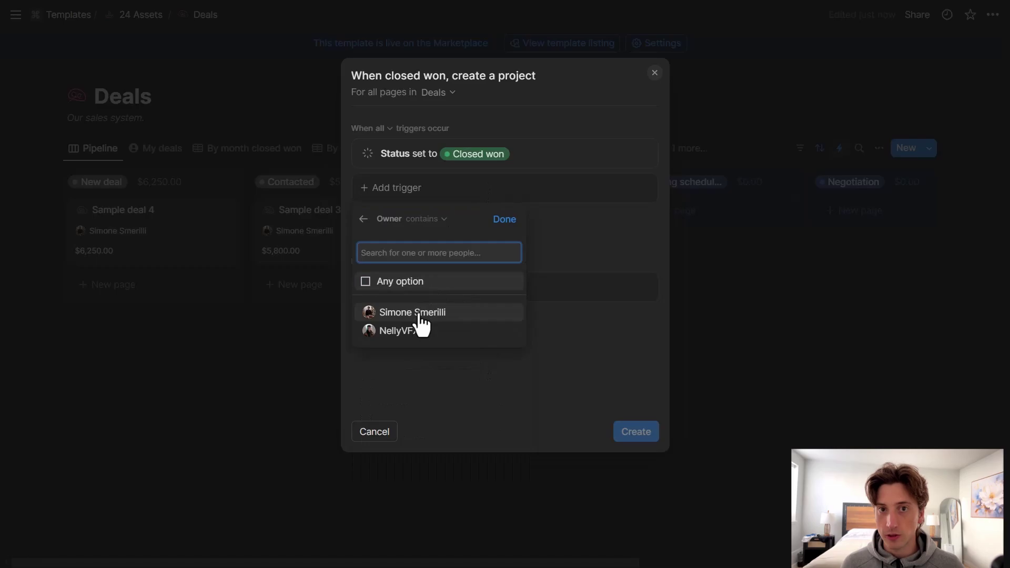
left_click(444, 311)
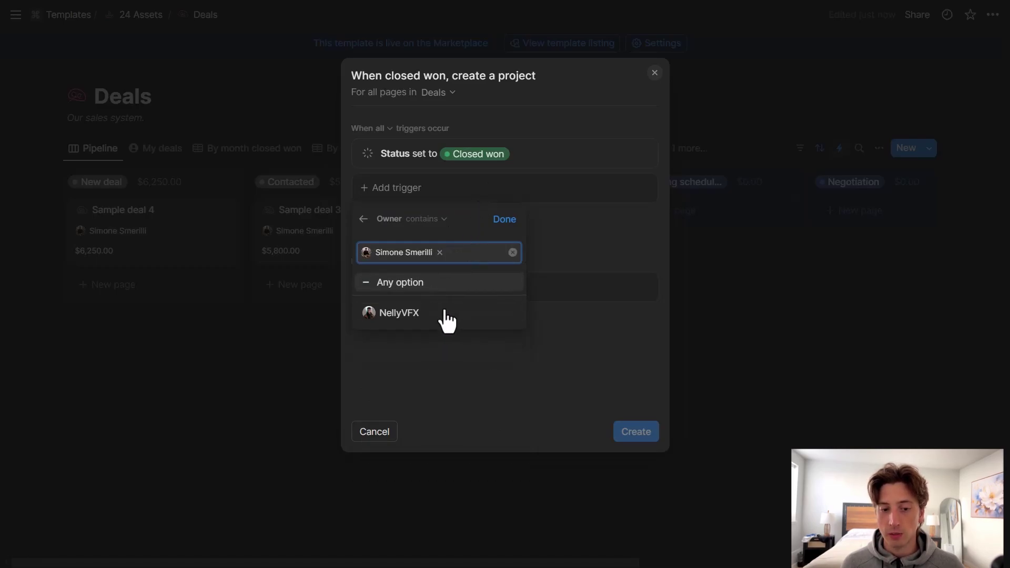
left_click(504, 220)
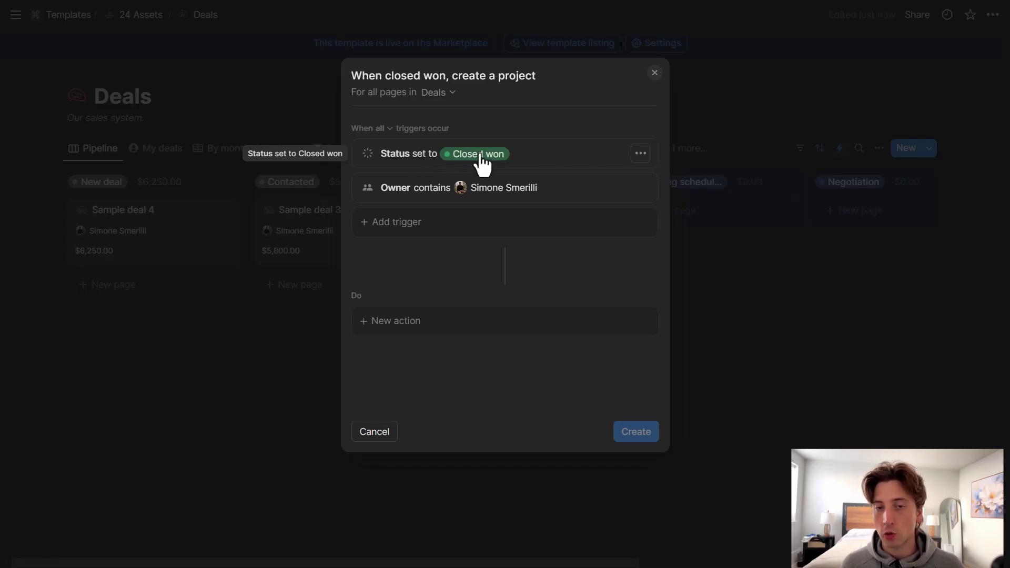
Step: Try the condition that any trigger occurs, and delete the Owner trigger from the automation
left_click(387, 130)
left_click(391, 165)
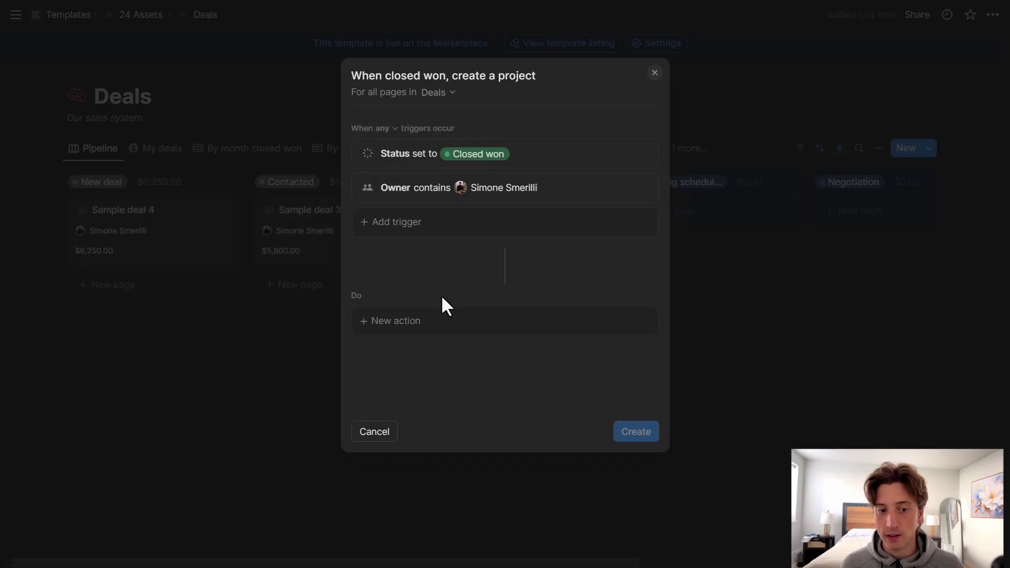
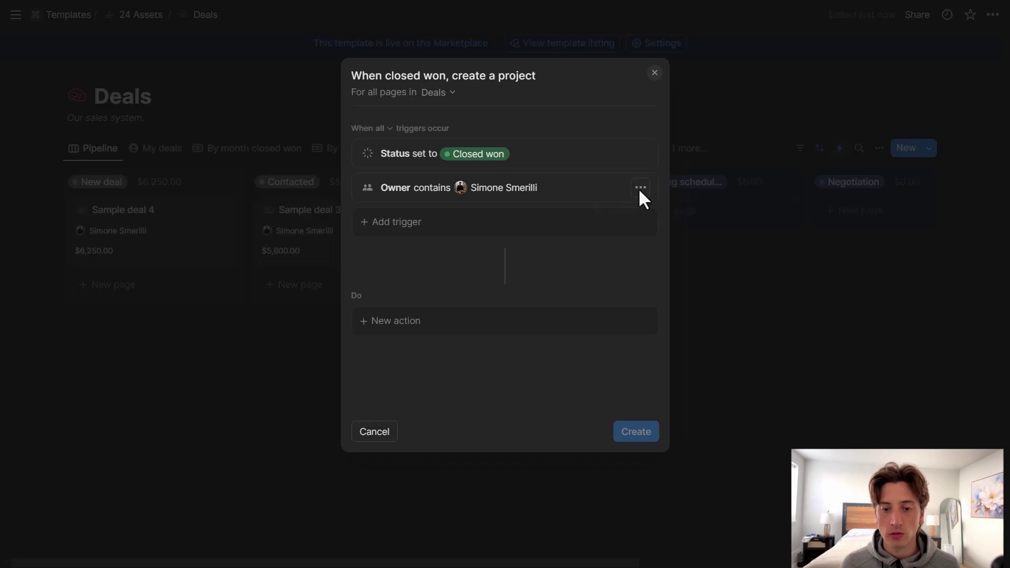
left_click(639, 189)
left_click(630, 211)
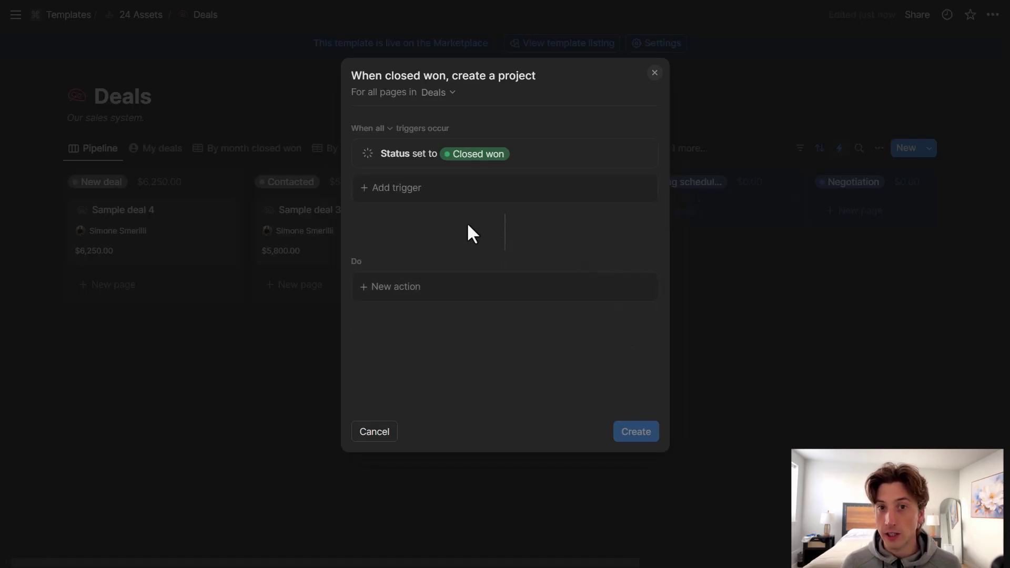
Step: Look through the properties offered for an Edit property action, and try an Add page to action without choosing a database
left_click(469, 290)
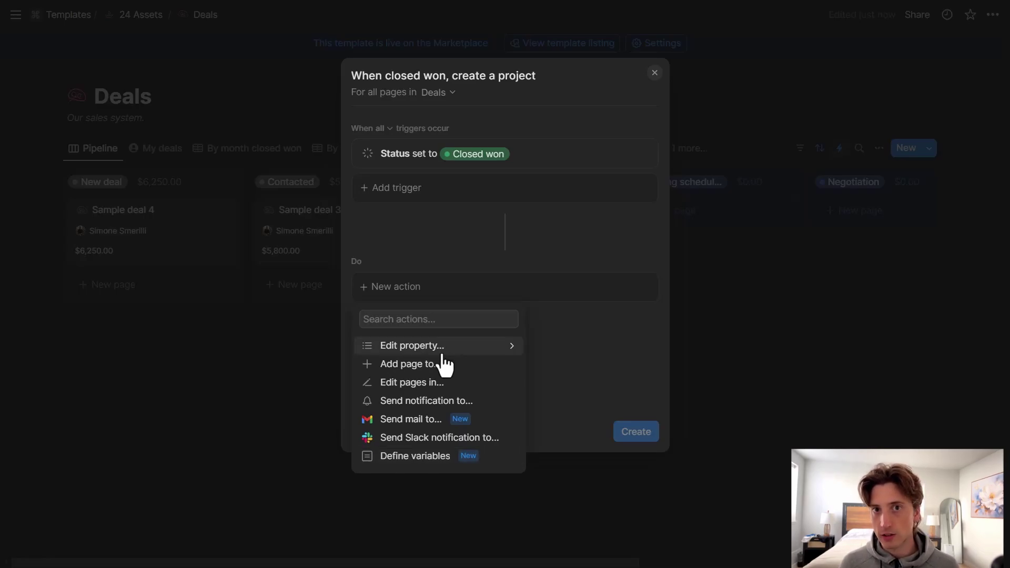
left_click(424, 345)
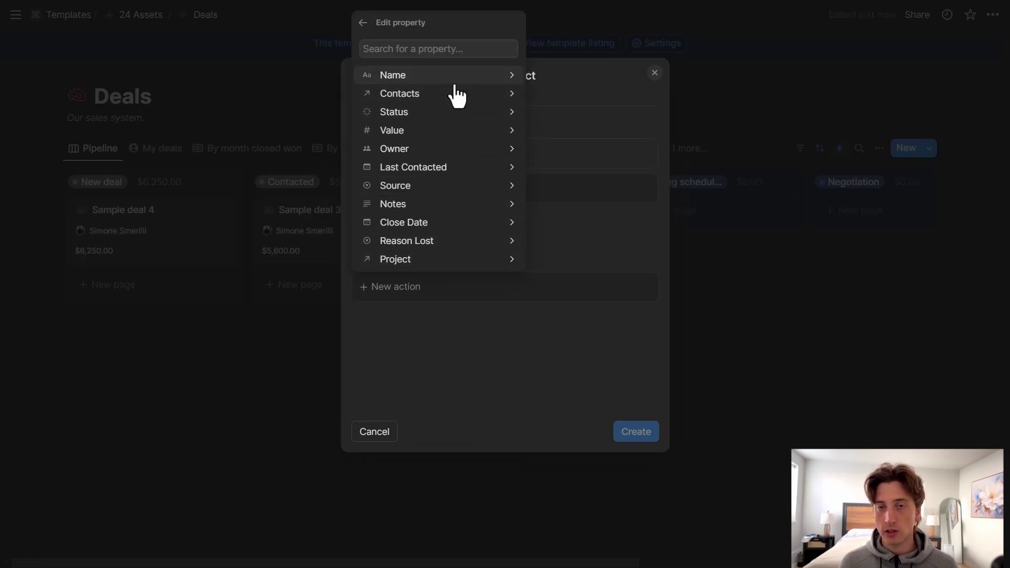
left_click(364, 24)
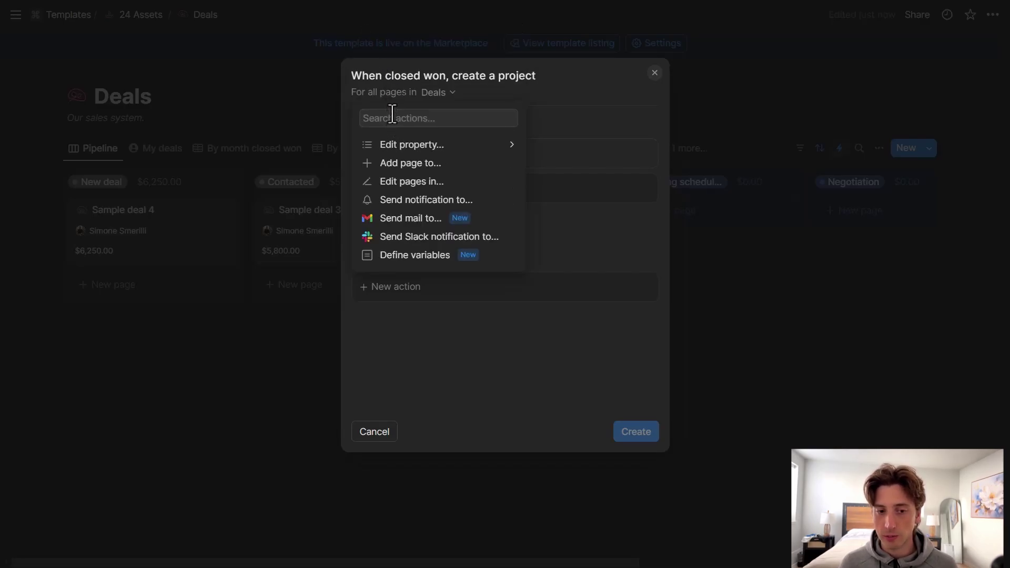
left_click(414, 168)
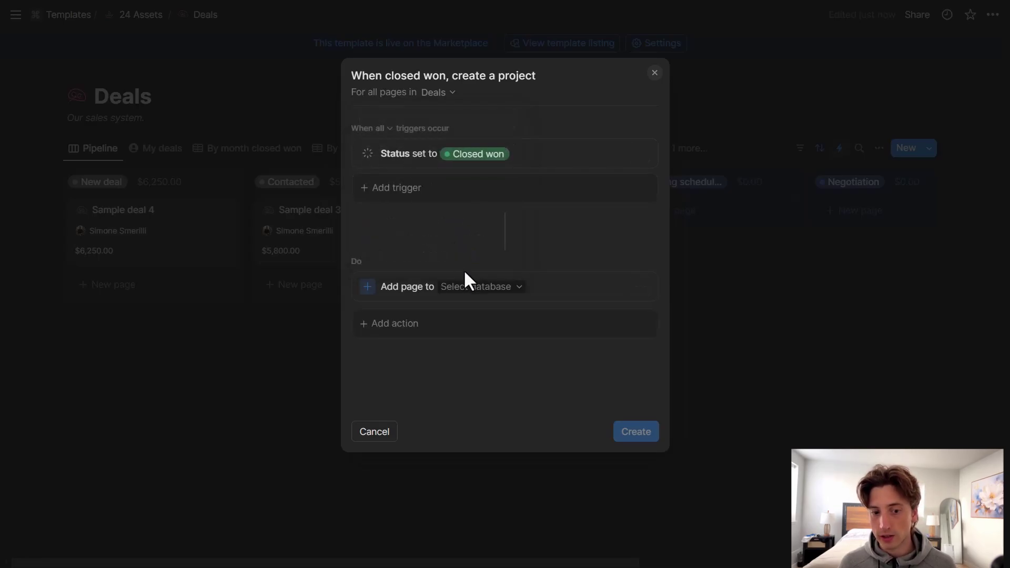
left_click(480, 323)
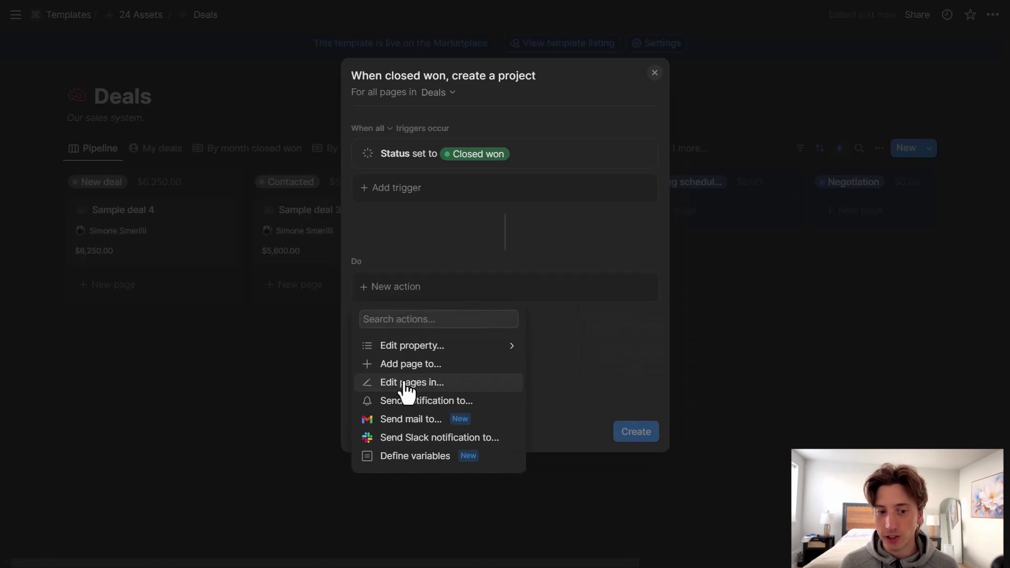
Step: Try an Edit pages in action, check its database selection, and delete the action from the automation
left_click(407, 382)
left_click(463, 287)
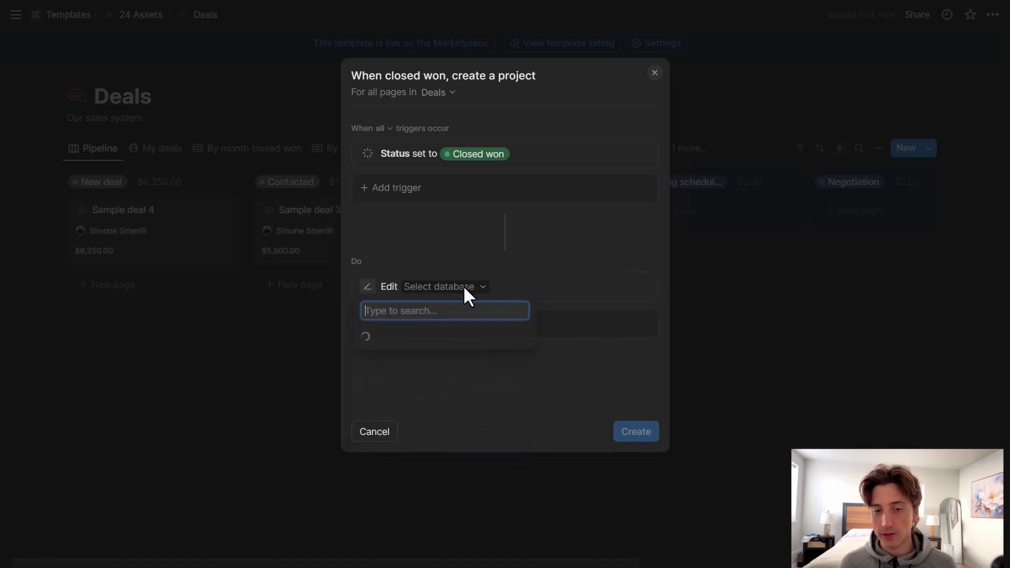
left_click(553, 271)
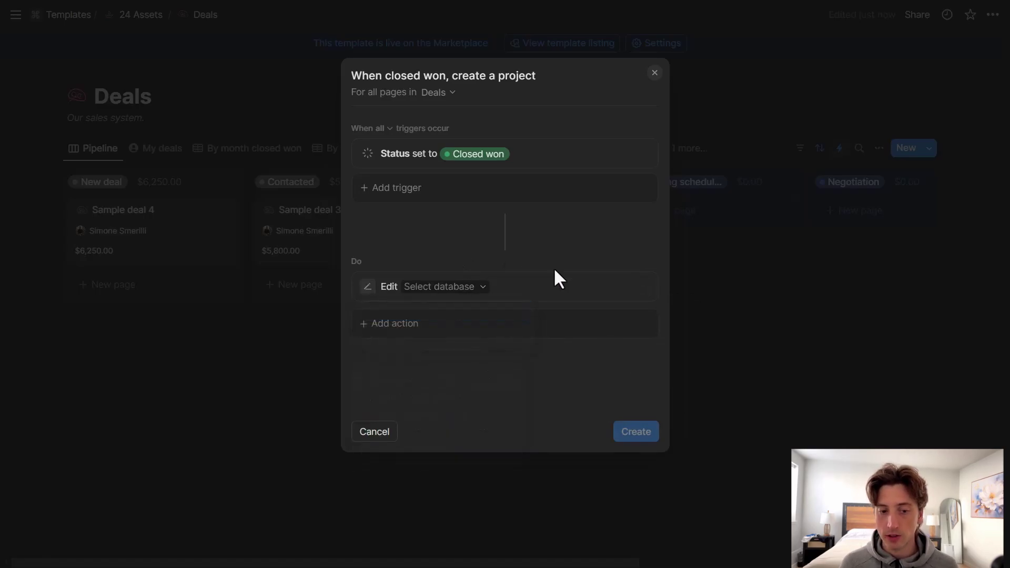
left_click(640, 287)
left_click(630, 400)
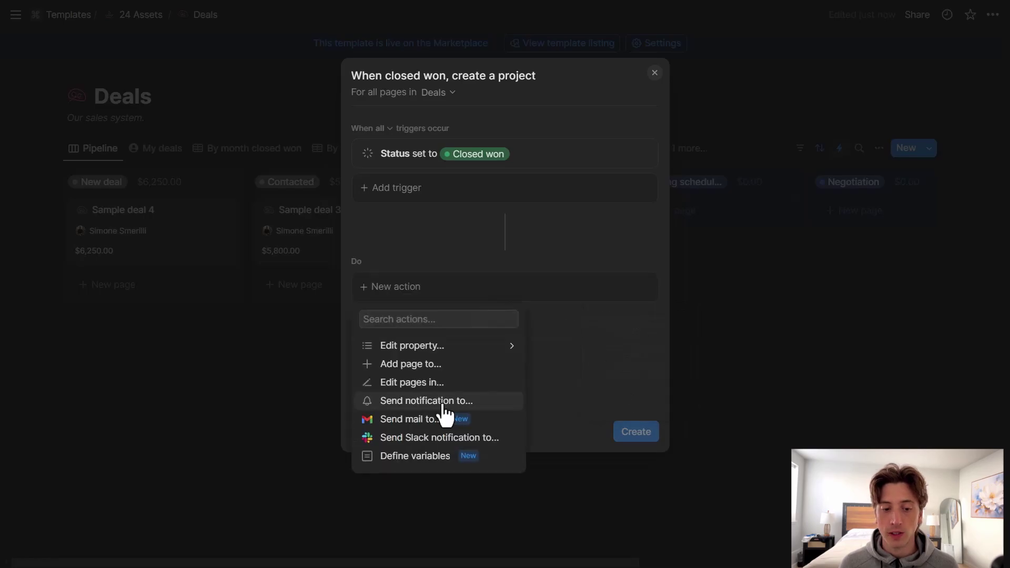
Step: Try a Send notification to action, checking the recipient choices for Specific people and for Person property
left_click(445, 403)
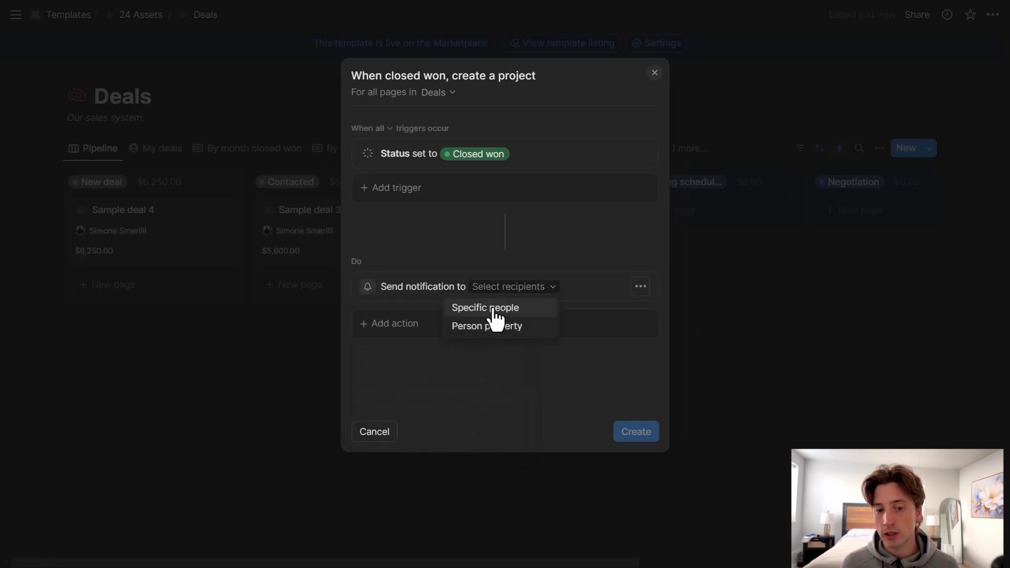
left_click(495, 315)
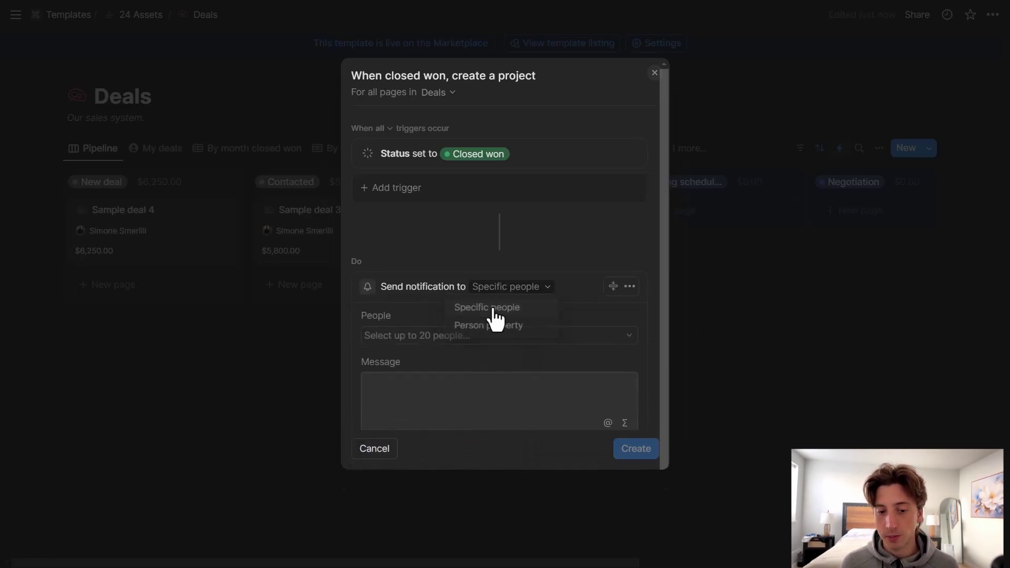
left_click(500, 339)
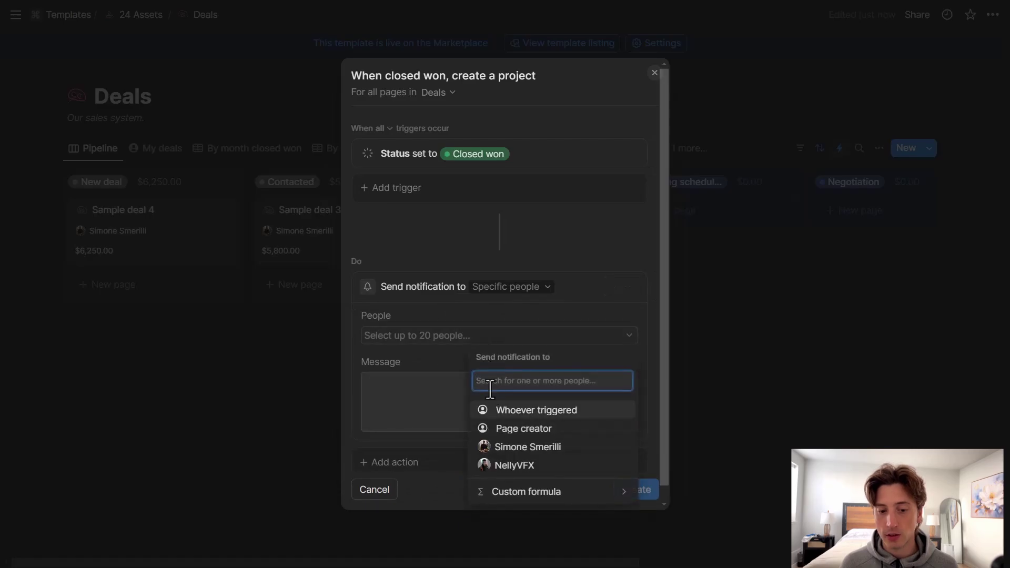
left_click(457, 321)
left_click(491, 288)
left_click(489, 327)
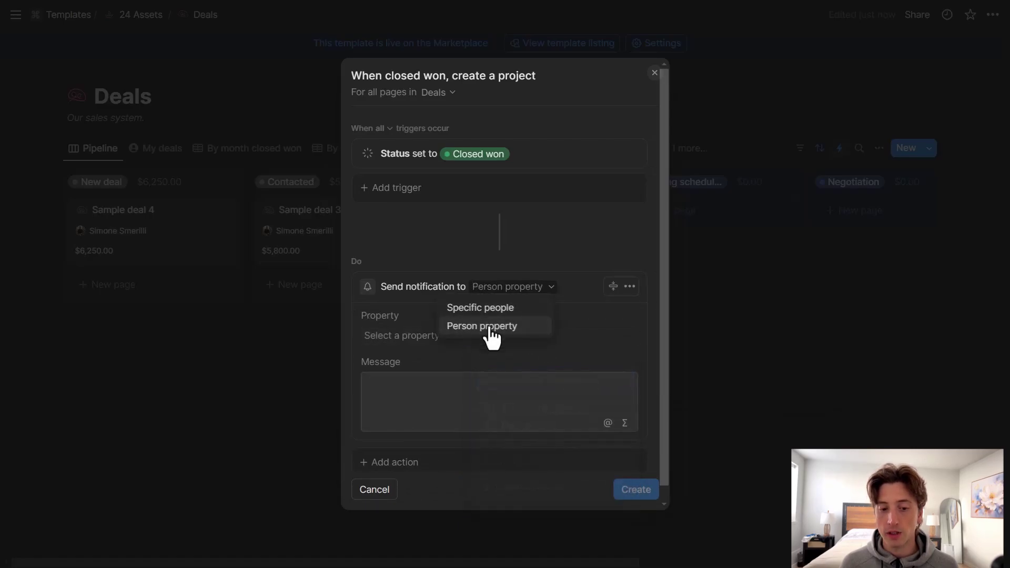
left_click(431, 338)
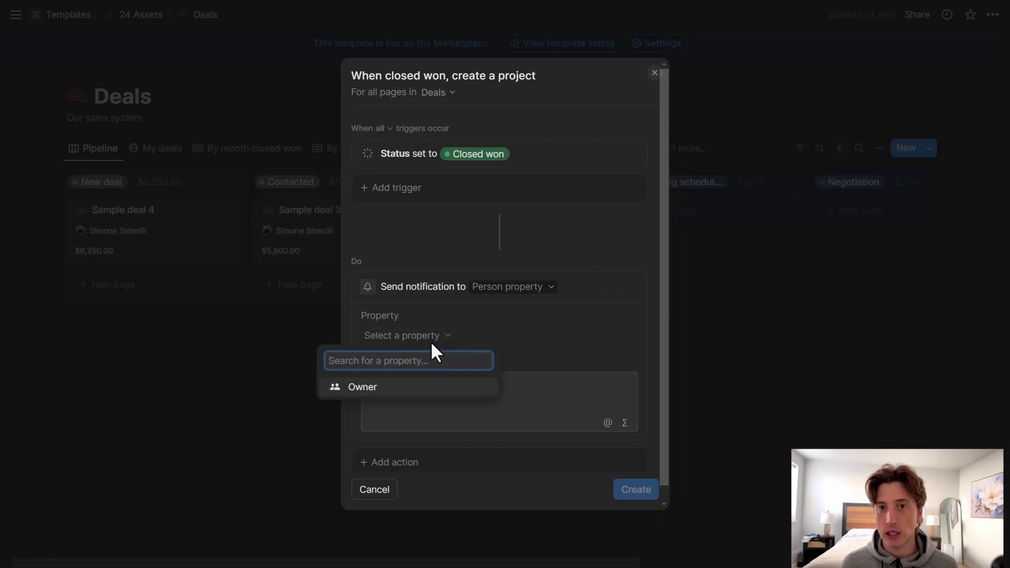
left_click(502, 345)
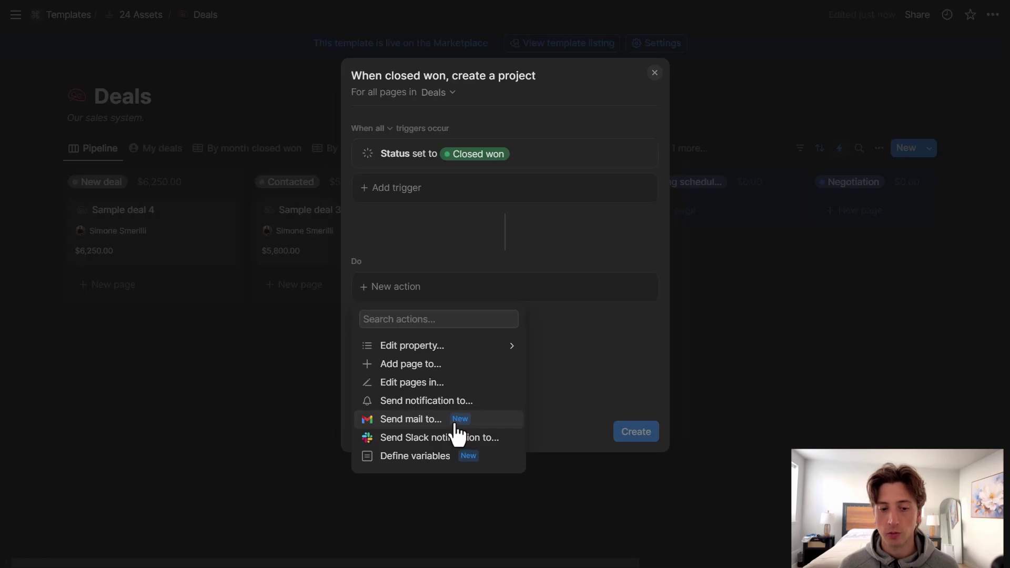
Step: Try a Send mail to action with a new Gmail account connection, and delete the action after closing the connection window
left_click(453, 425)
left_click(514, 292)
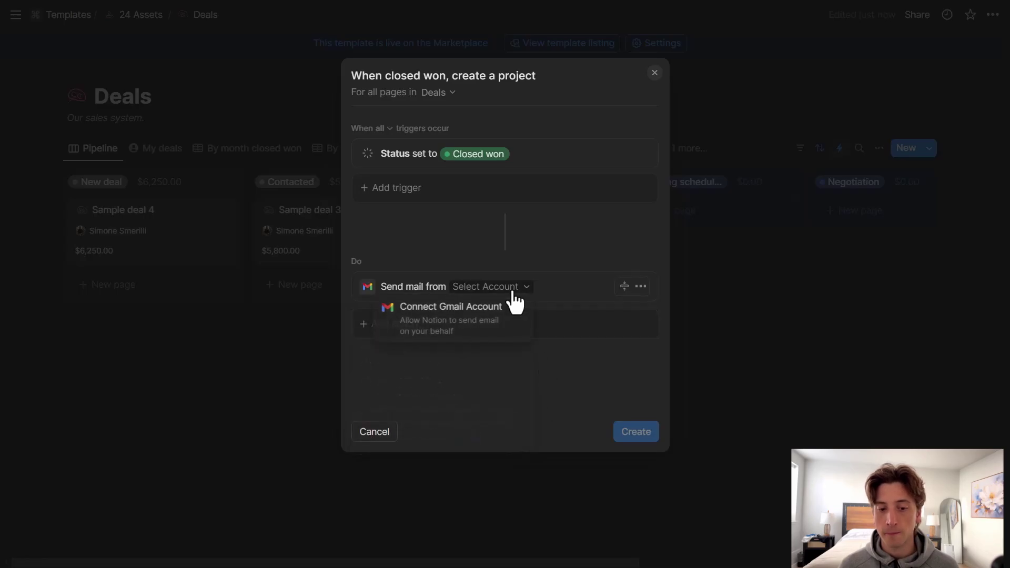
left_click(480, 316)
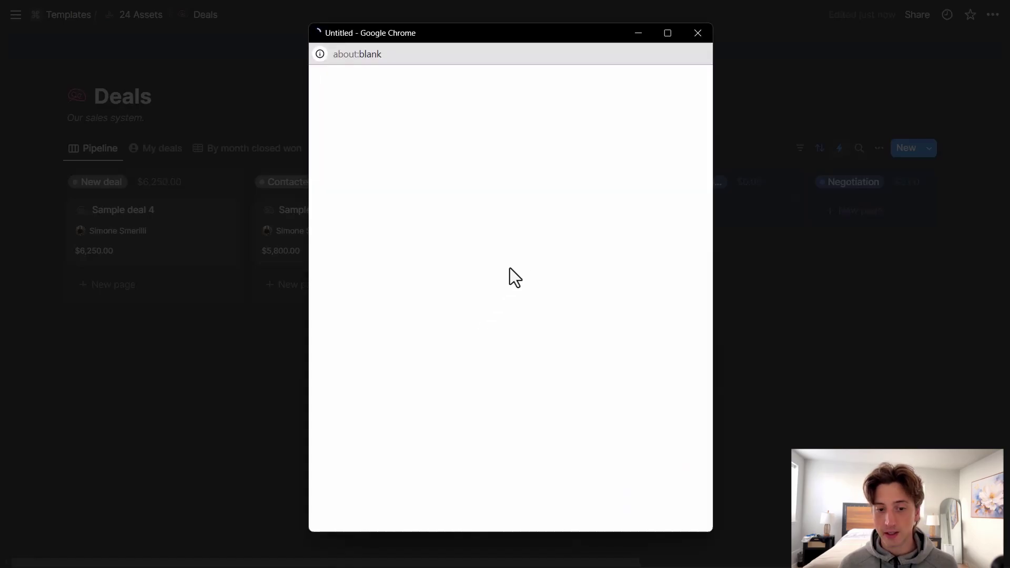
left_click(696, 33)
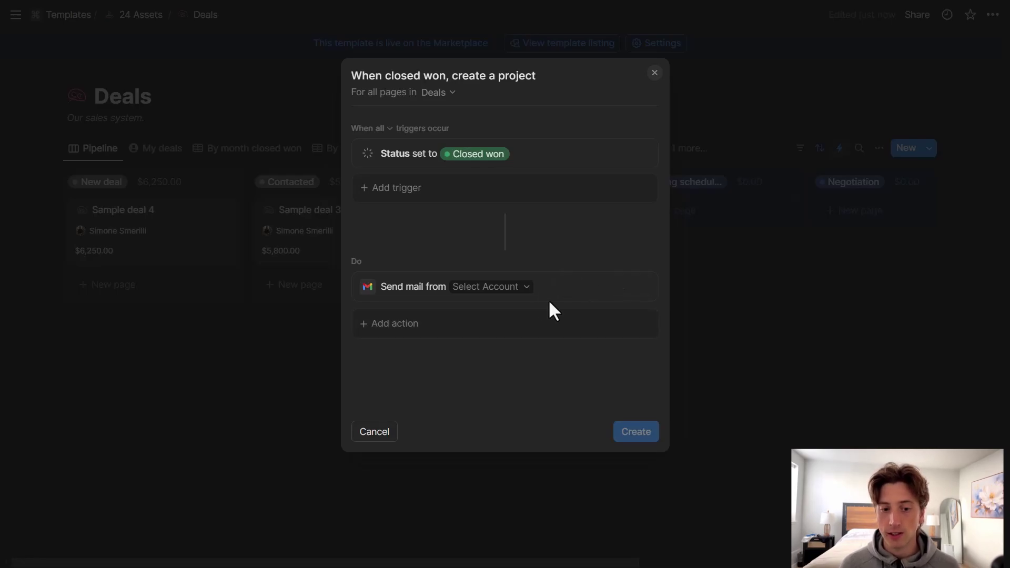
left_click(640, 286)
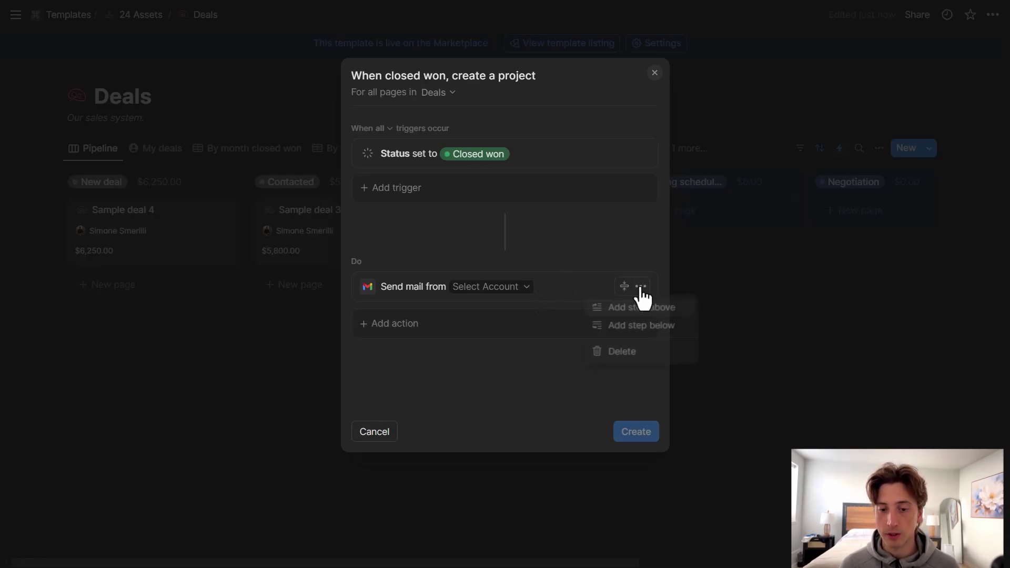
left_click(642, 305)
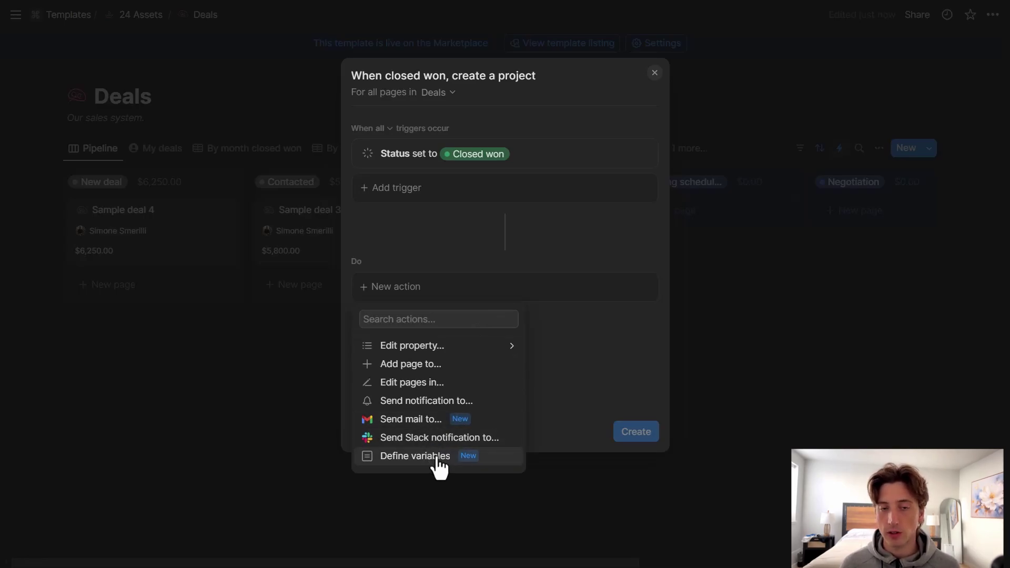
Step: Add a Define variables action to the automation, trying its collapsed view and leaving it expanded
left_click(439, 456)
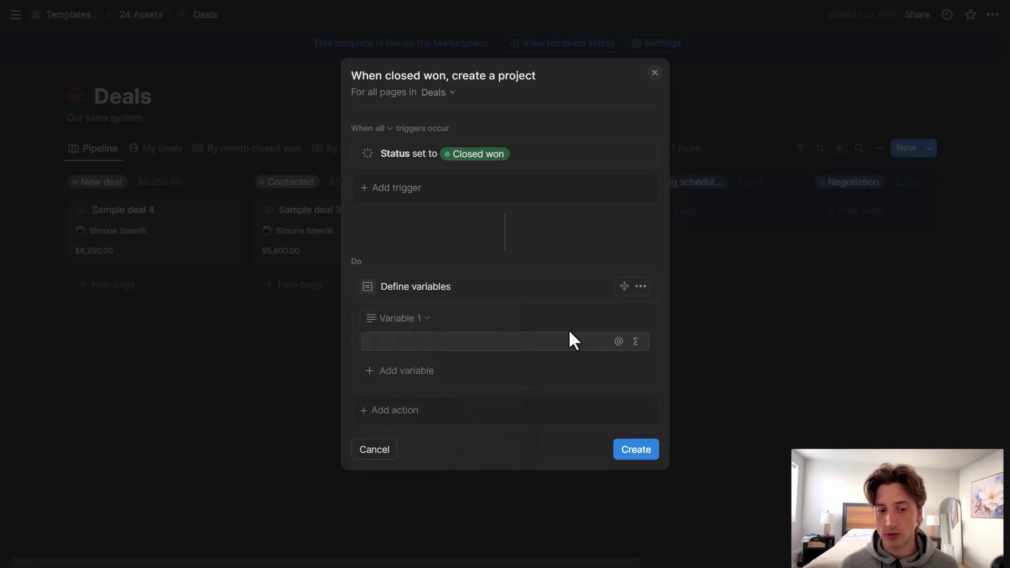
left_click(624, 286)
left_click(624, 287)
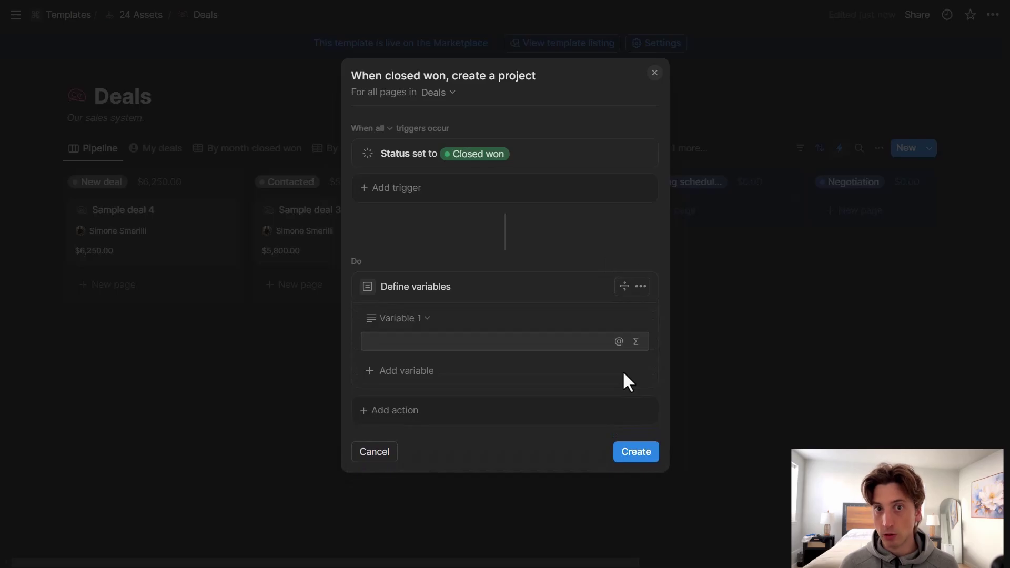
left_click(621, 288)
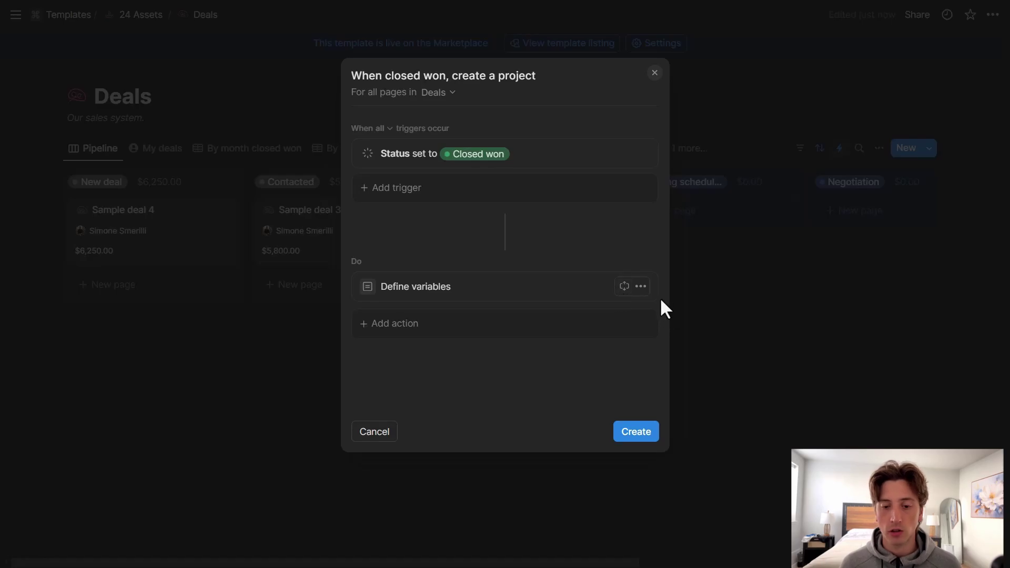
left_click(624, 287)
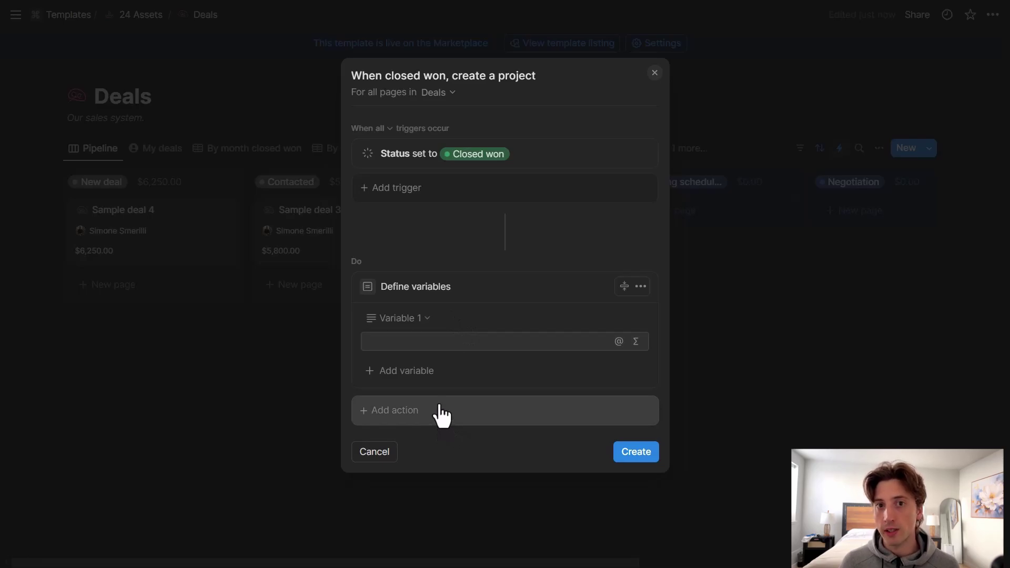
Step: Rename the first variable in the Define variables action as "name"
left_click(421, 318)
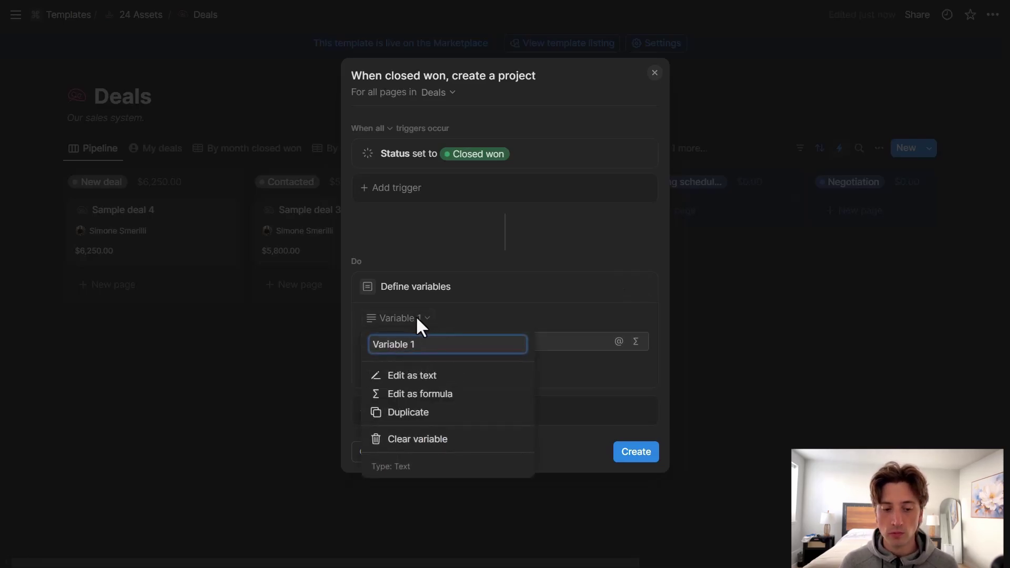
triple_click(417, 345)
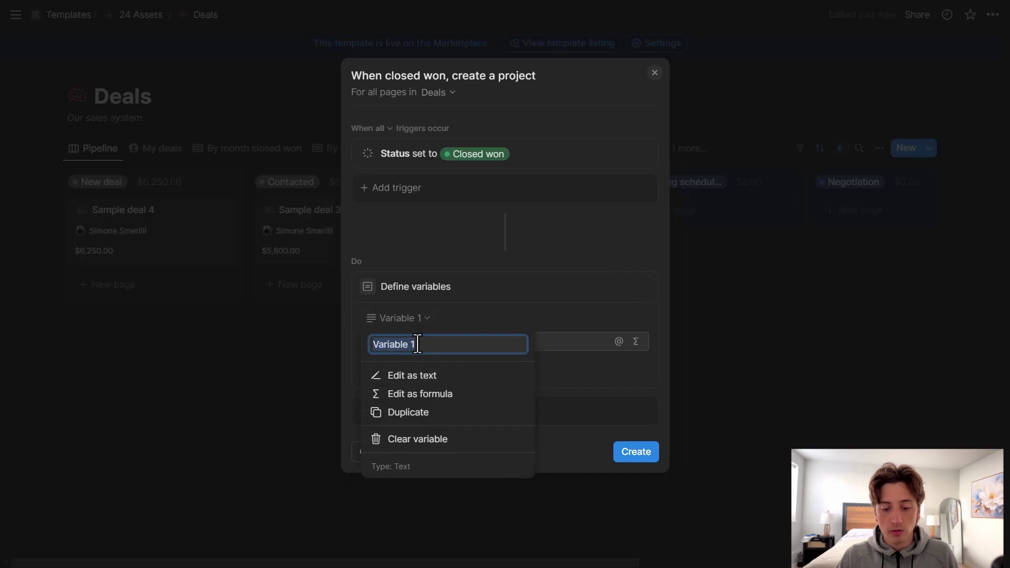
type("name")
key("BackSpace")
key("BackSpace")
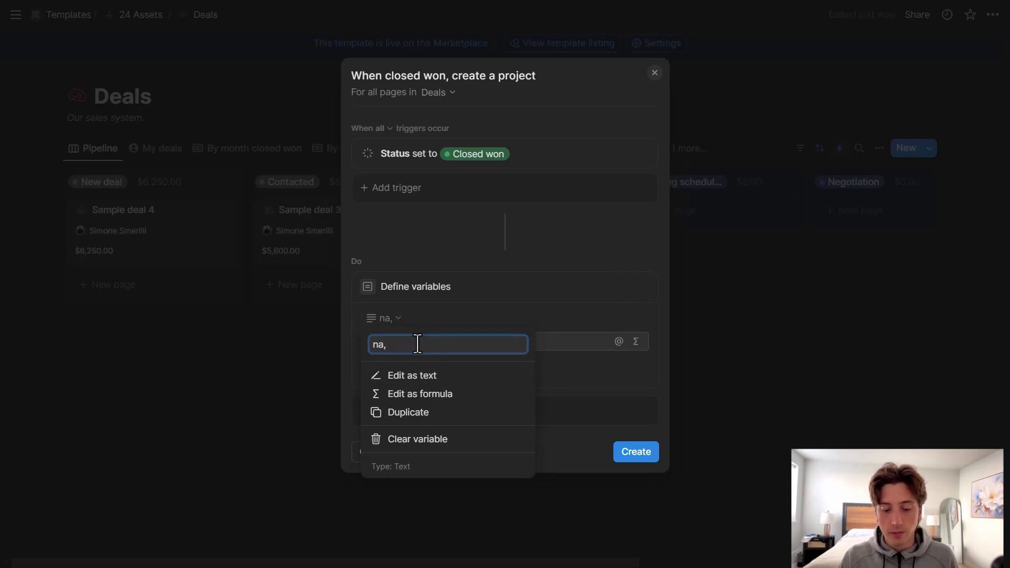
type("me")
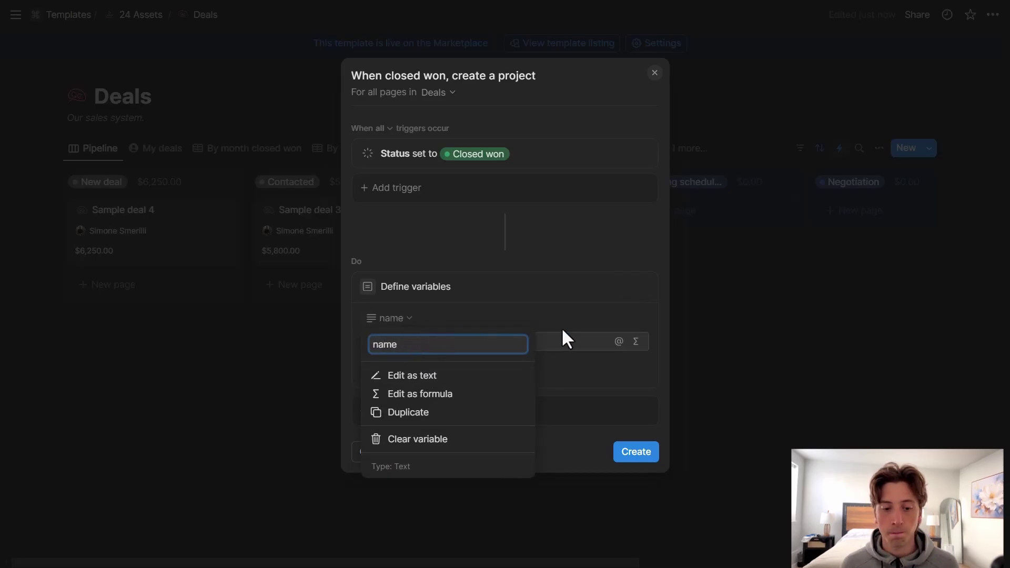
Step: Define the "name" variable with the formula Trigger page.Name, save it, and collapse the Define variables action
left_click(458, 398)
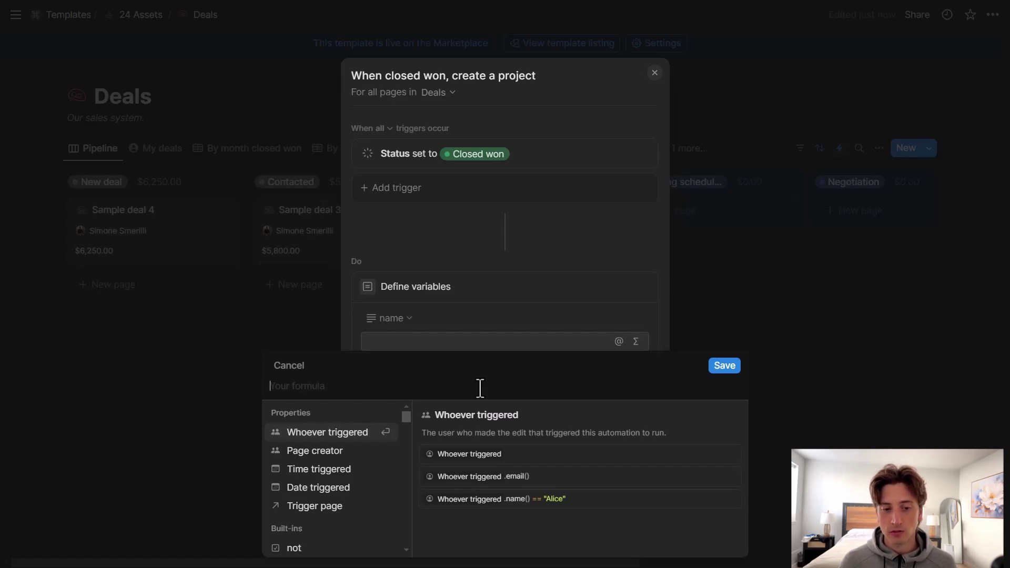
left_click(353, 507)
type(".")
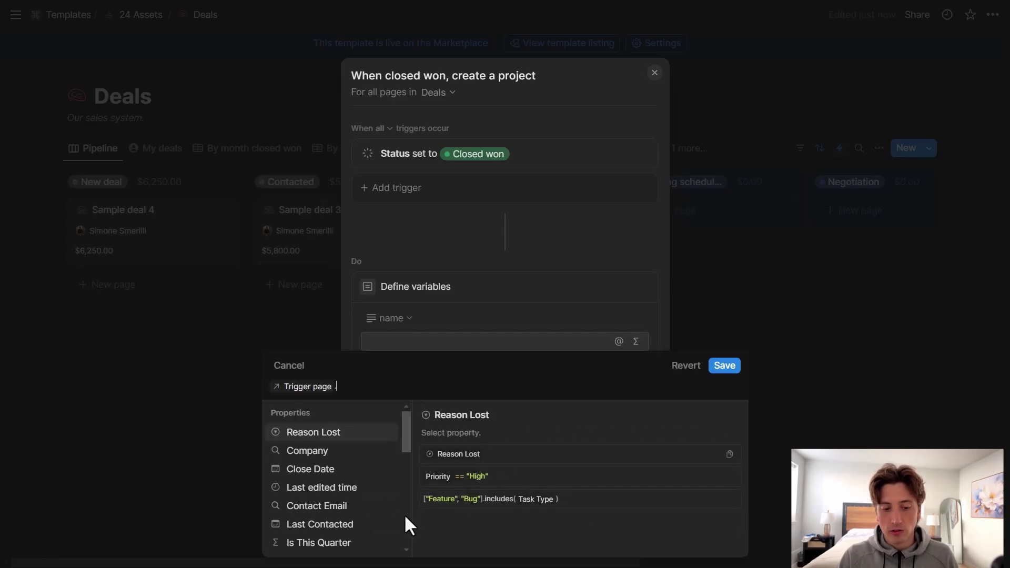
type("name")
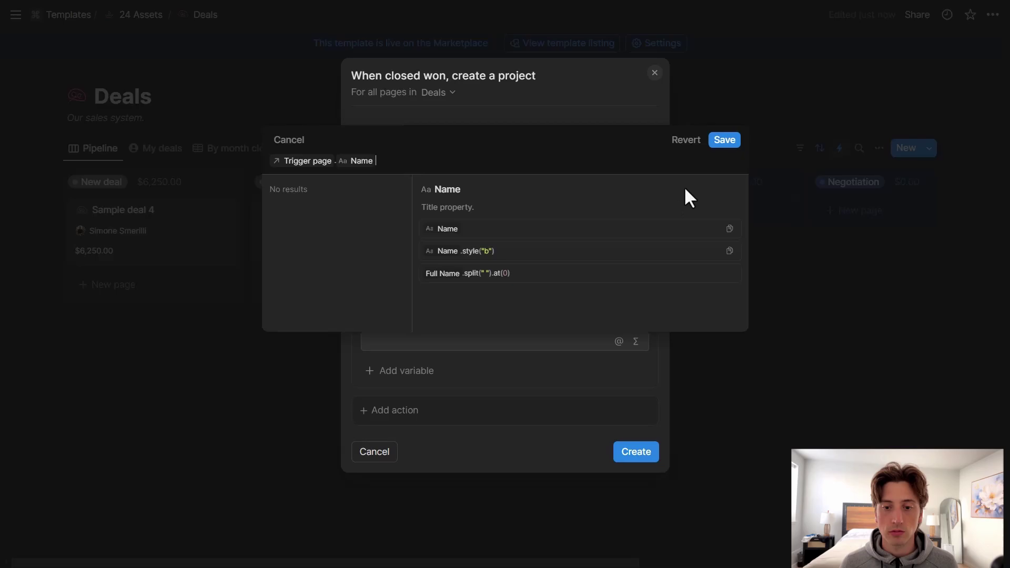
left_click(725, 141)
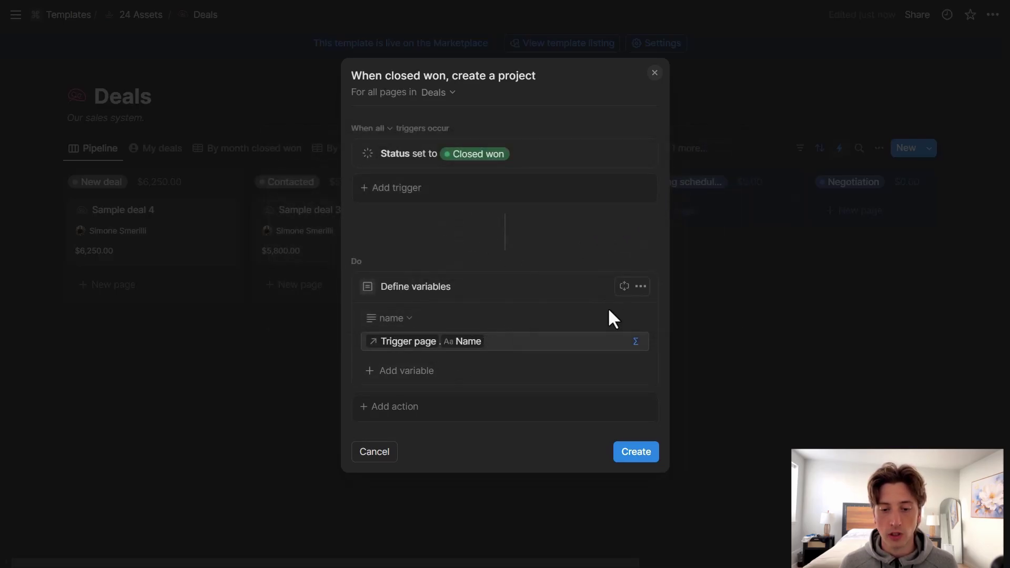
left_click(488, 292)
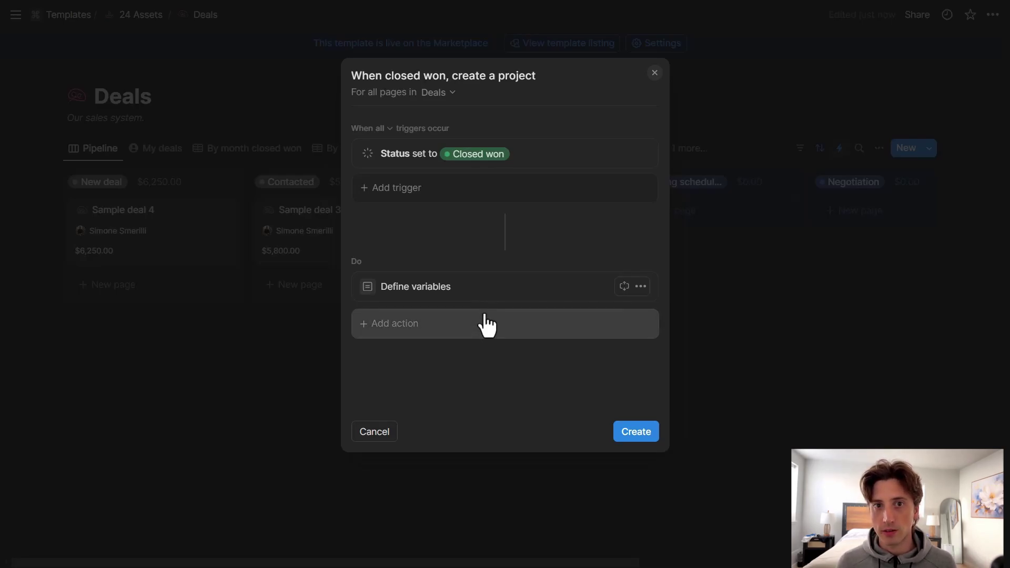
Step: Add an Add page to action that creates its page in the Projects database with the default Project template
left_click(486, 322)
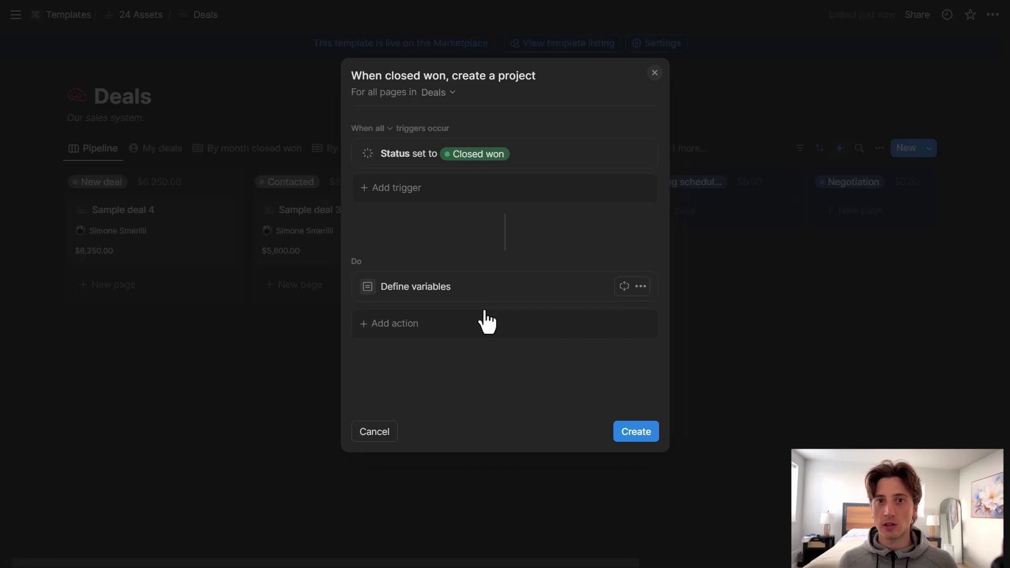
left_click(493, 331)
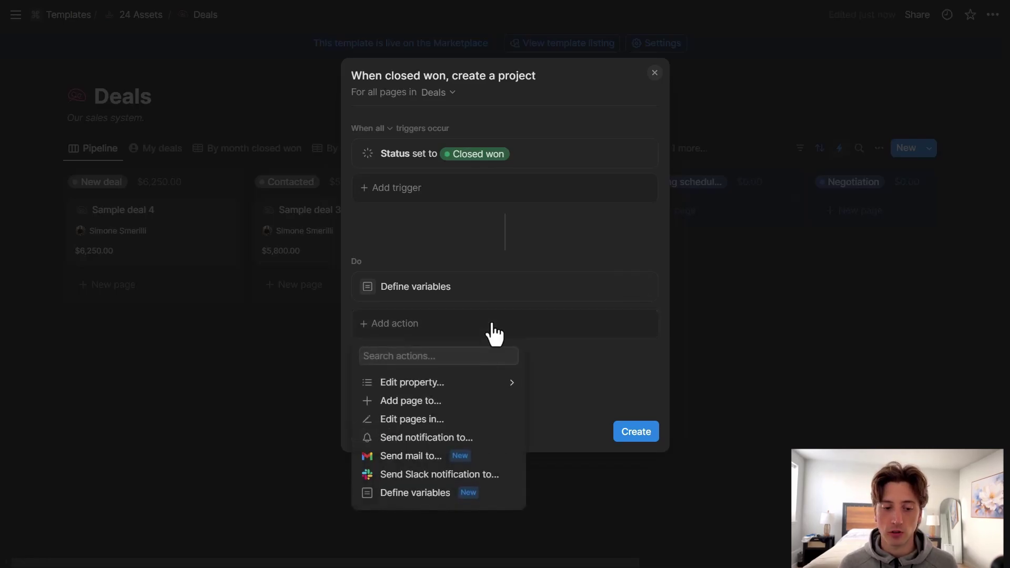
left_click(474, 401)
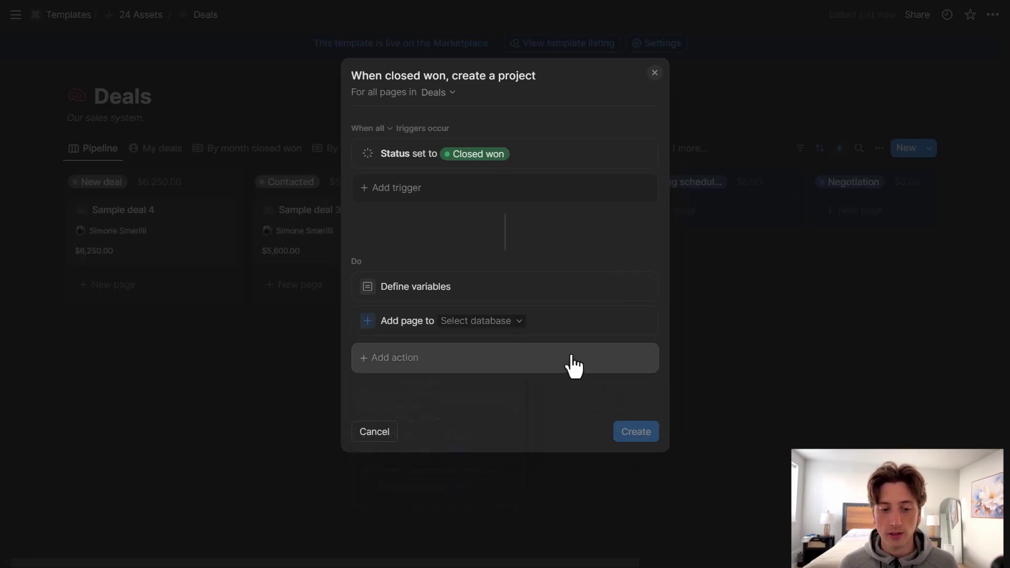
left_click(517, 322)
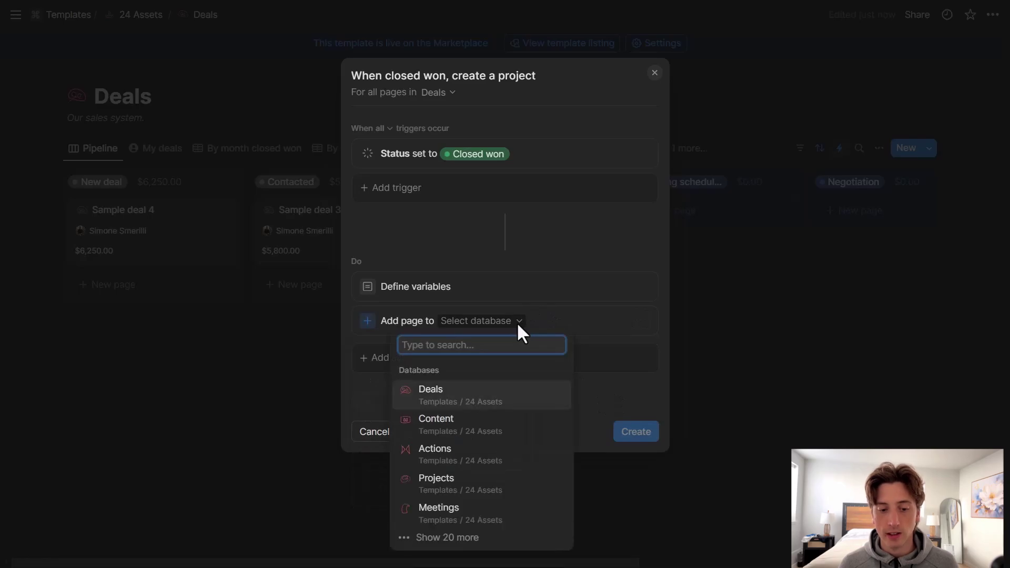
left_click(480, 488)
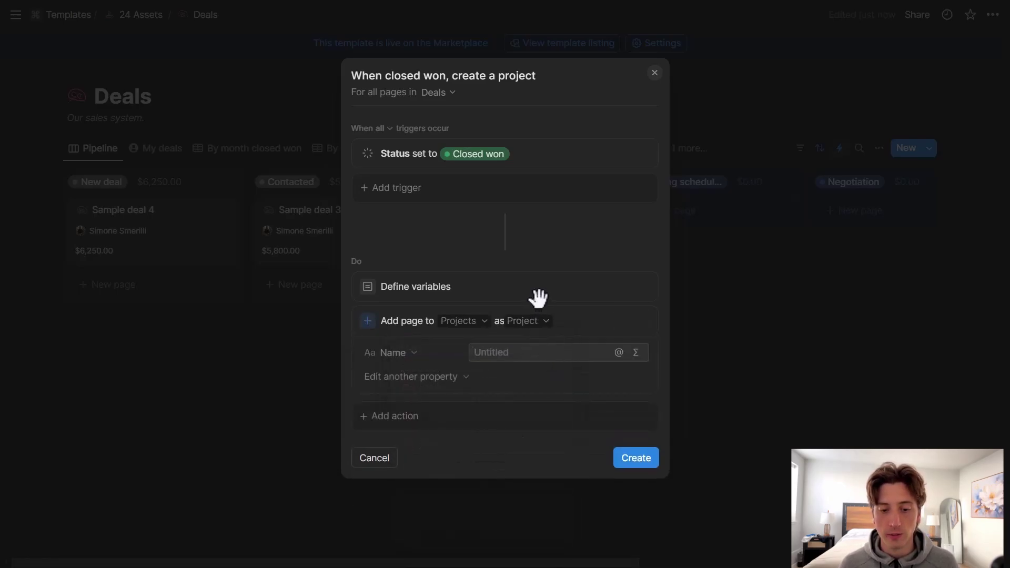
left_click(523, 321)
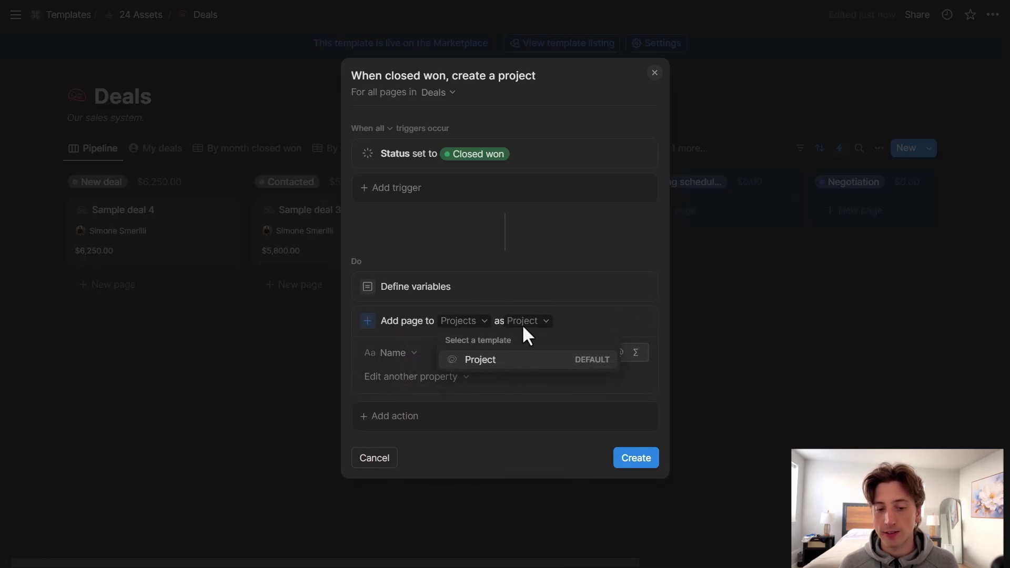
left_click(535, 313)
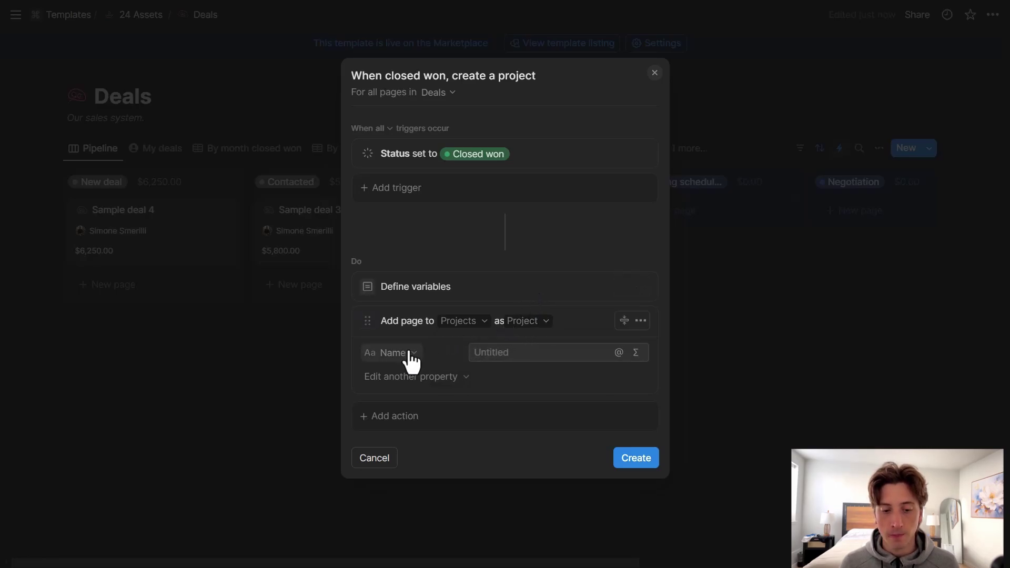
left_click(498, 353)
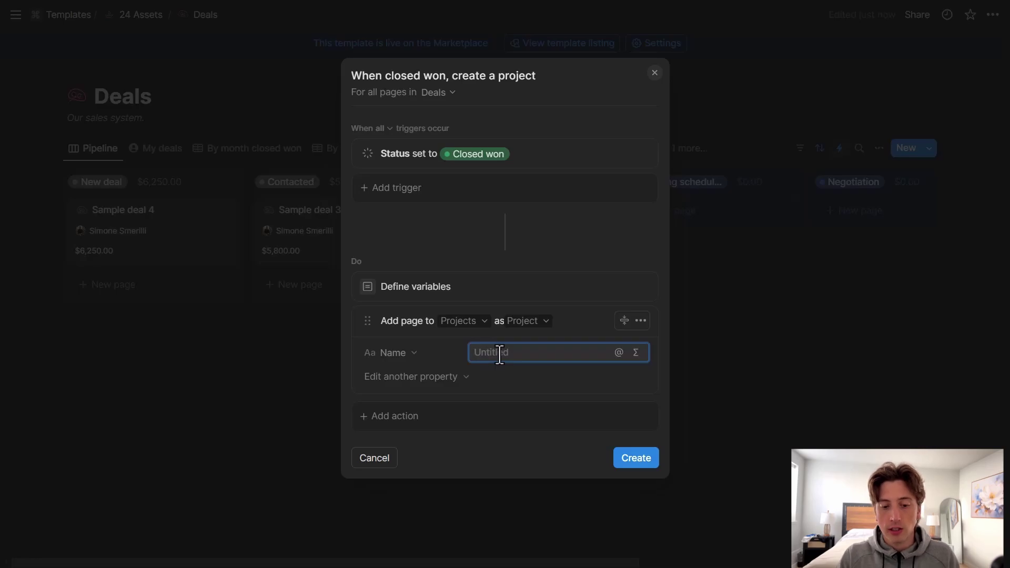
type("bwbivbe")
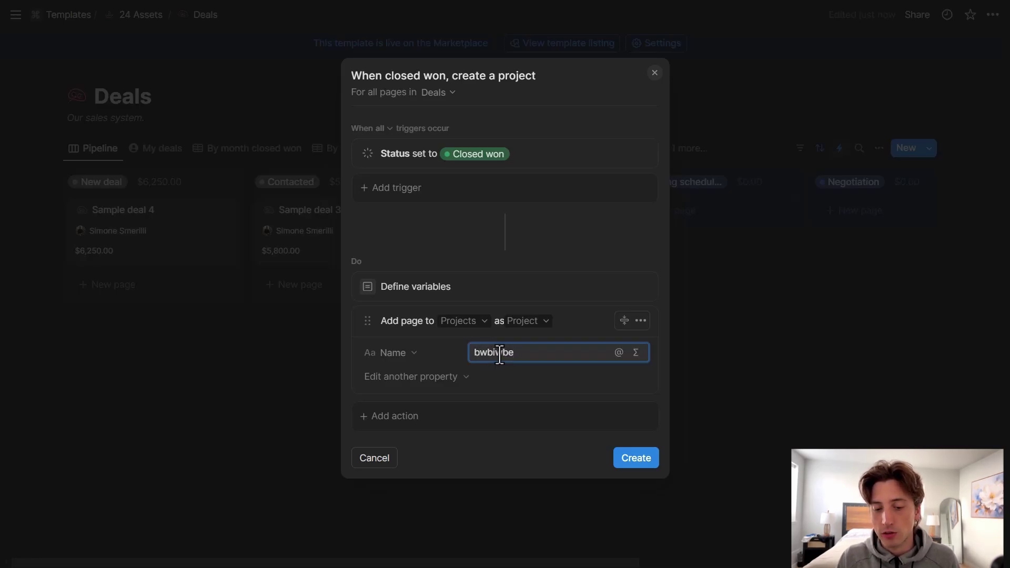
key("ctrl+a")
key("BackSpace")
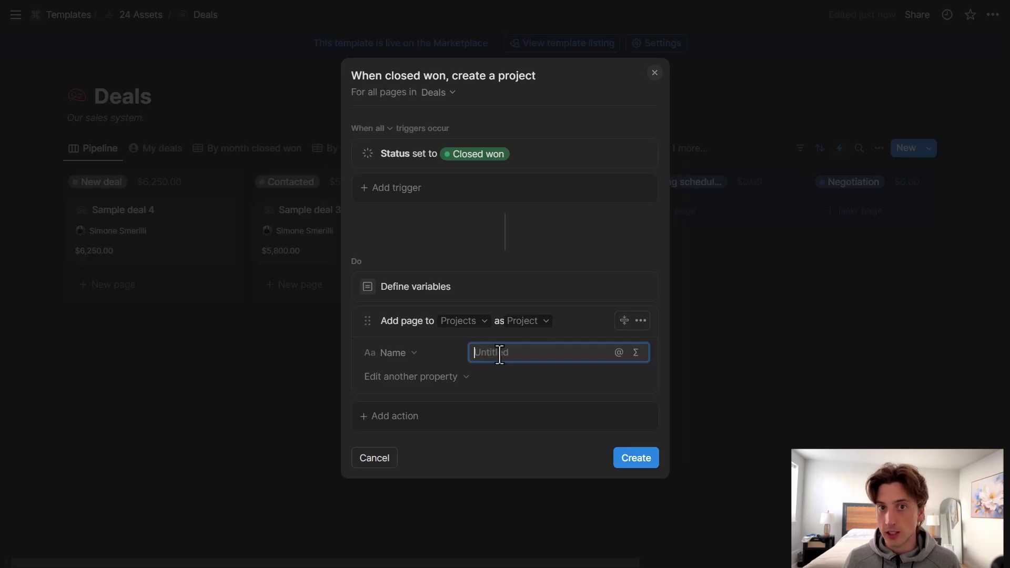
Step: Set the new project page's Name to the "name" variable as a formula, and check that variable's definition in Define variables
left_click(635, 353)
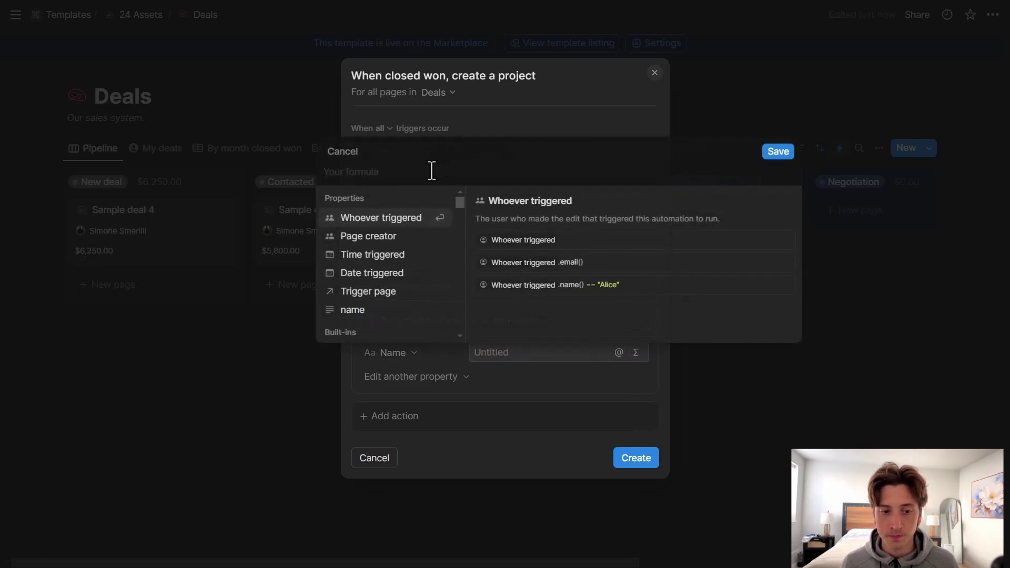
left_click(353, 314)
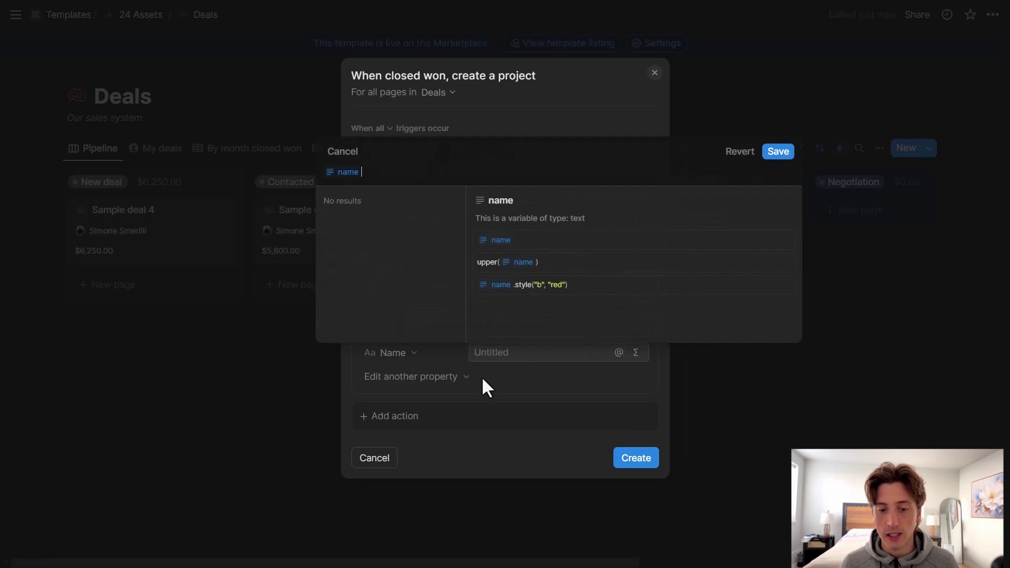
left_click(777, 153)
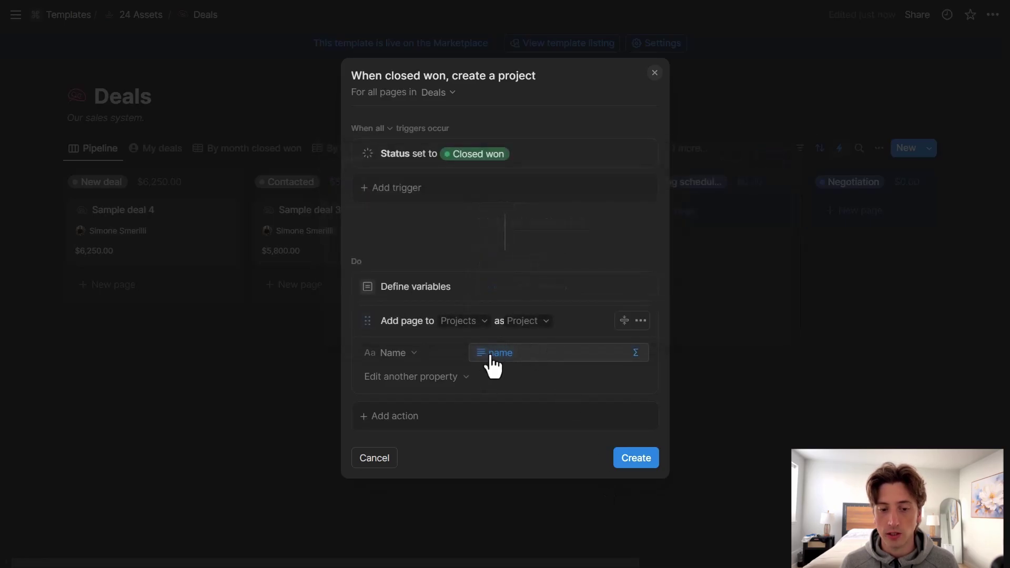
left_click(485, 298)
scroll(492, 316, "down", 2)
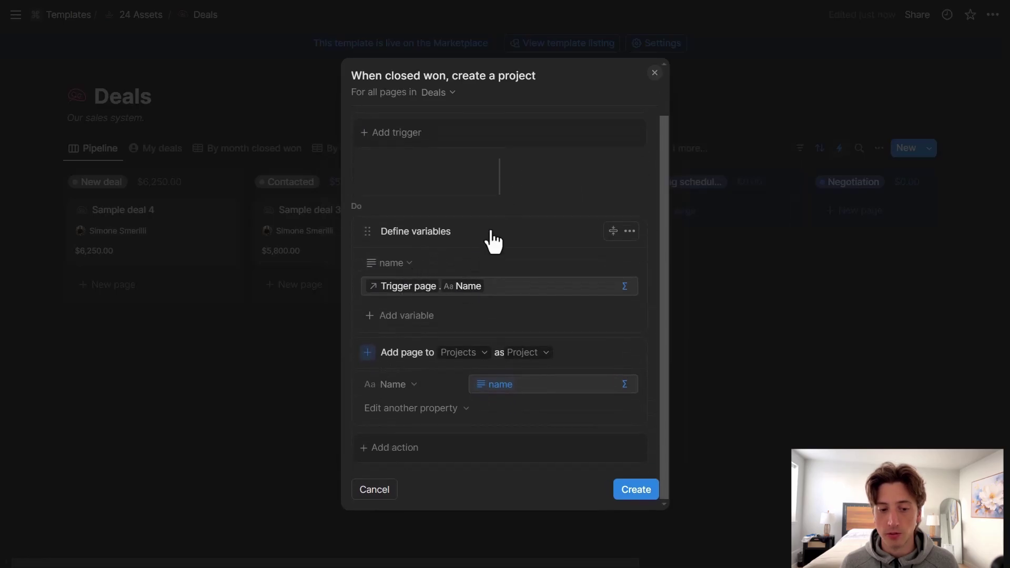
left_click(492, 241)
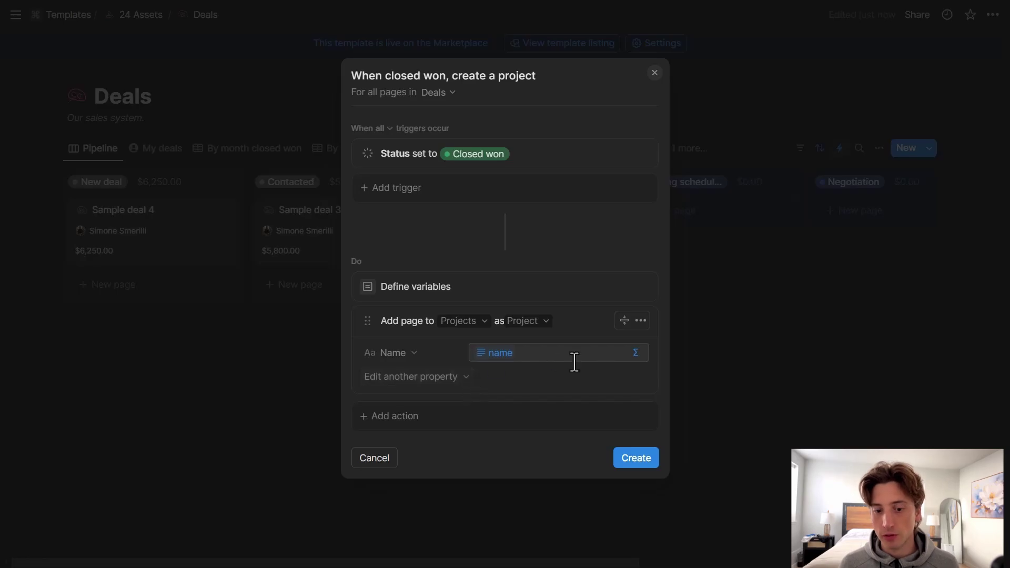
Step: Convert the project page's Name value to plain text, and rebuild it as a formula with the "name" variable
left_click(635, 353)
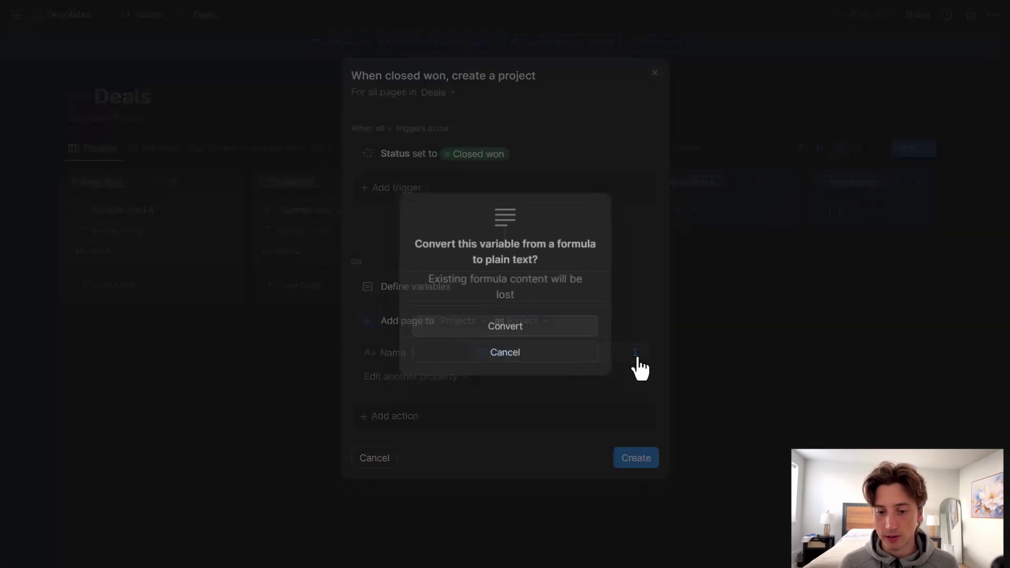
left_click(537, 332)
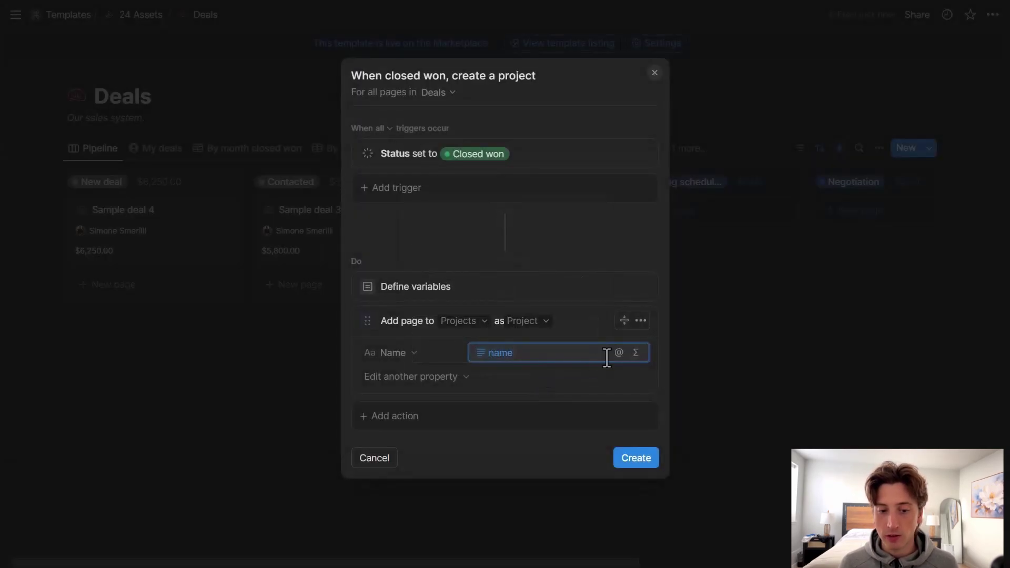
left_click(635, 353)
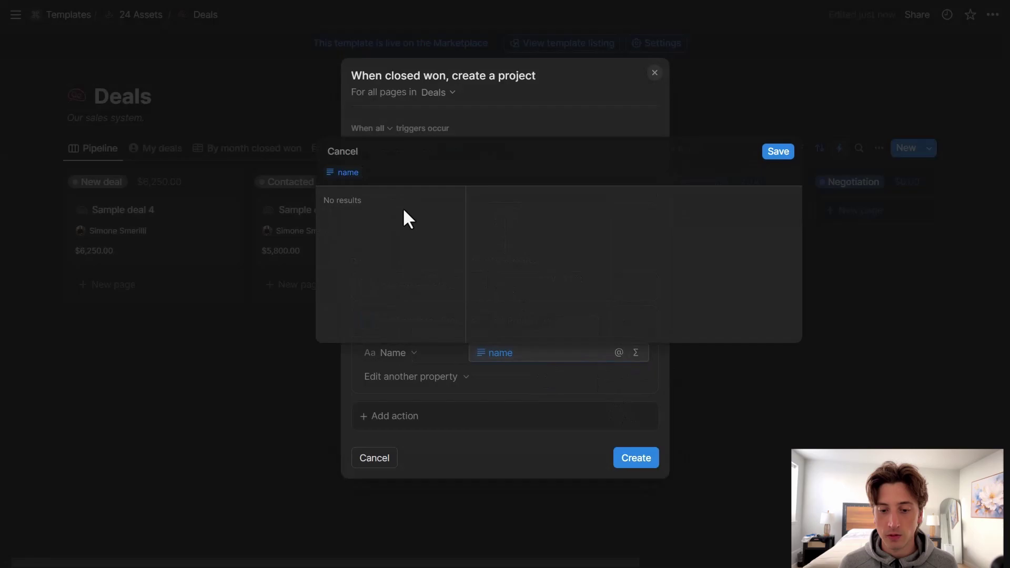
left_click(379, 174)
key("BackSpace")
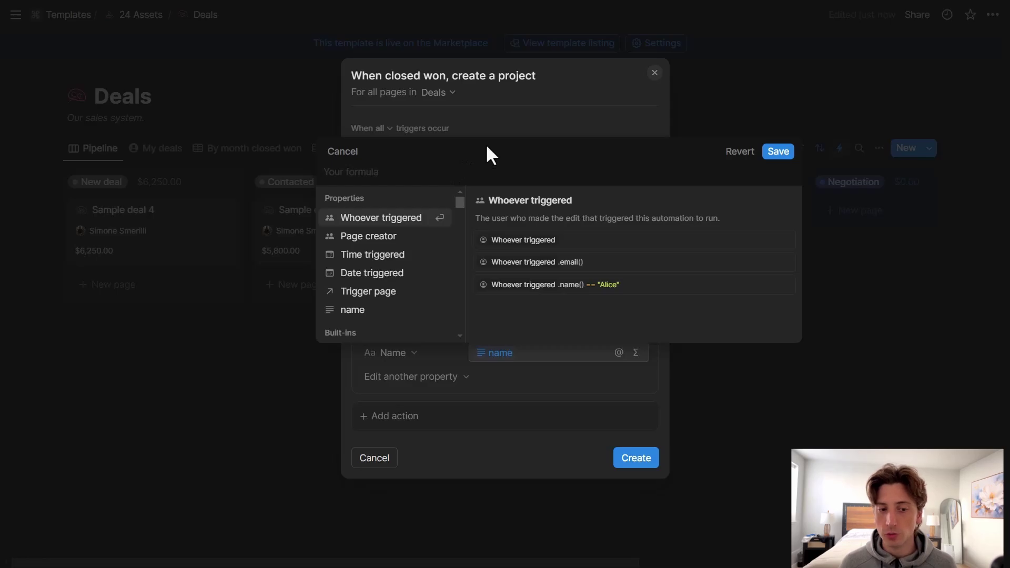
left_click(356, 315)
left_click(777, 151)
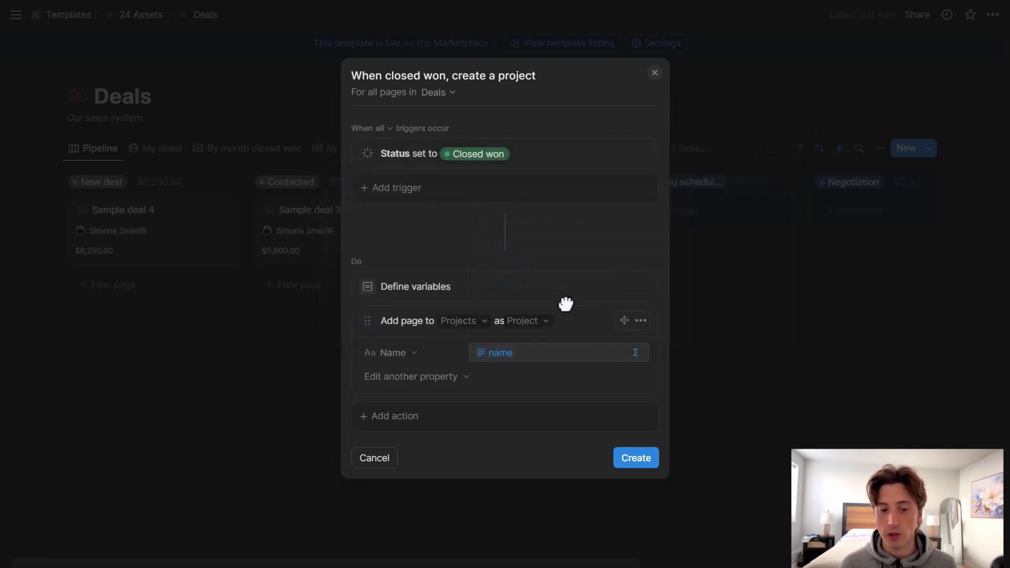
Step: Include the Owner property in the Projects page action, and add a second variable named "owner" to Define variables
left_click(467, 376)
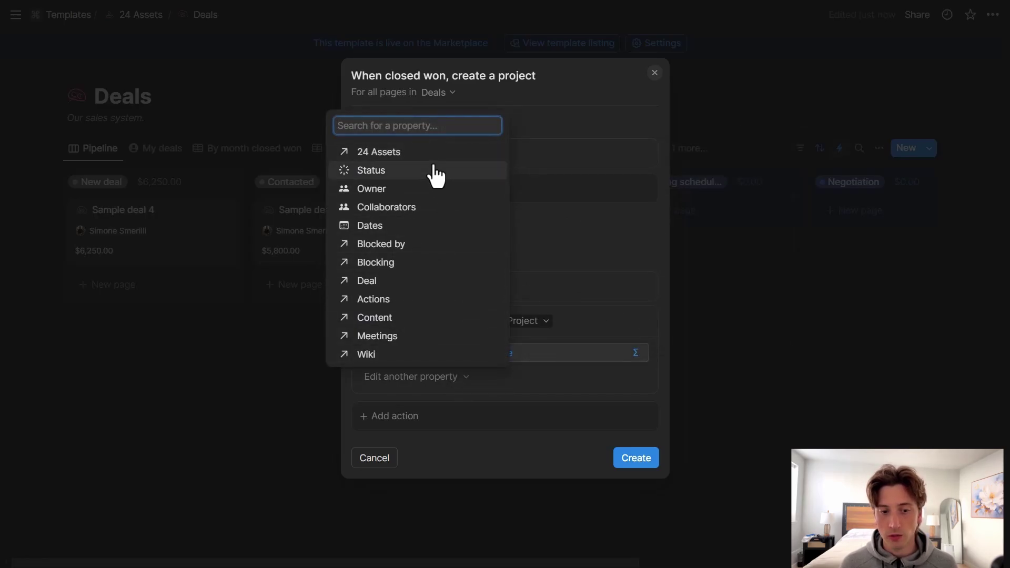
left_click(426, 190)
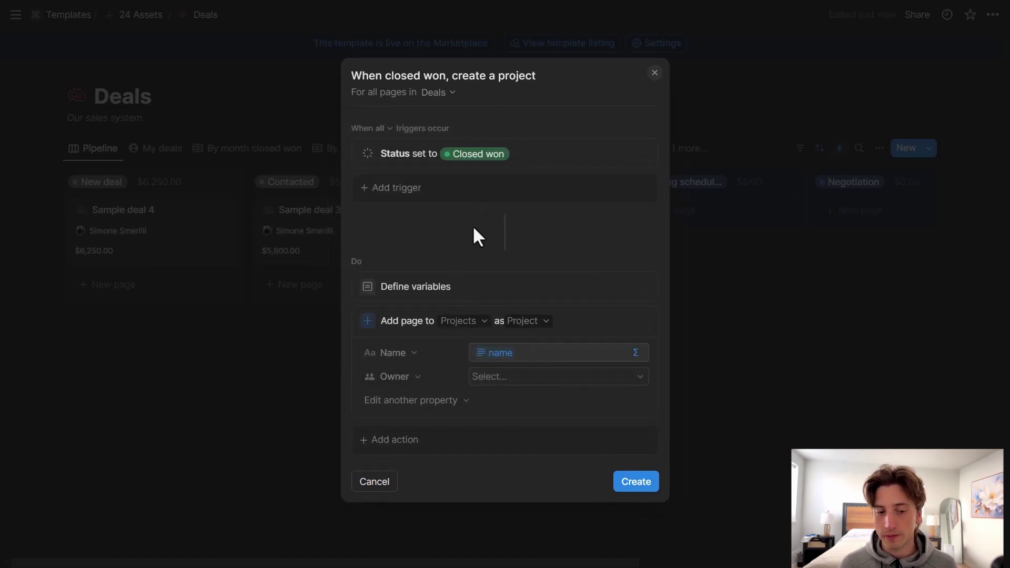
left_click(472, 286)
scroll(473, 294, "down", 2)
left_click(431, 313)
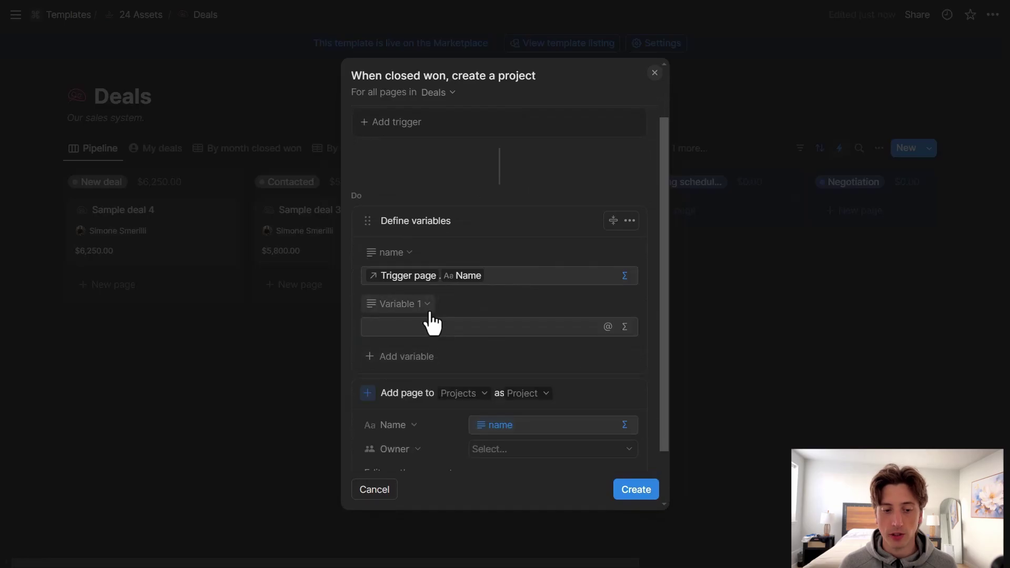
left_click(427, 305)
key("BackSpace")
key("BackSpace")
key("BackSpace")
key("BackSpace")
key("BackSpace")
key("BackSpace")
key("BackSpace")
key("BackSpace")
key("BackSpace")
key("BackSpace")
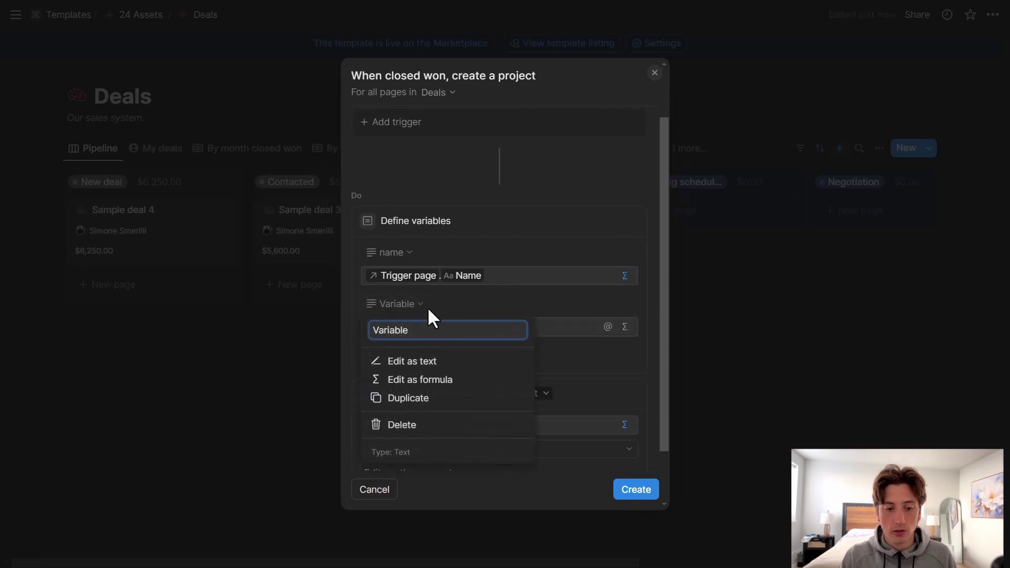
type("owner")
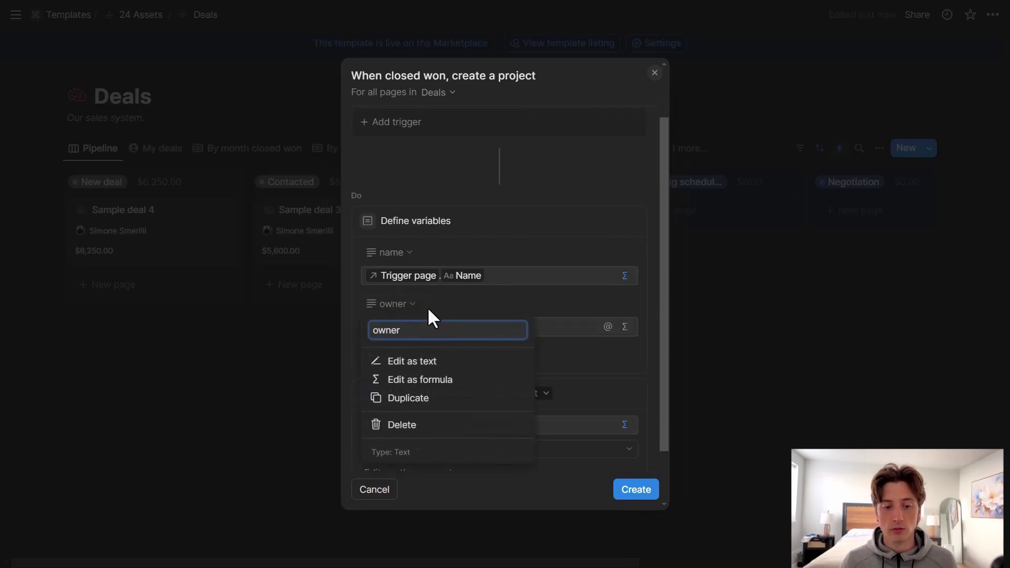
Step: Define the "owner" variable with the formula Trigger page.Owner
left_click(492, 380)
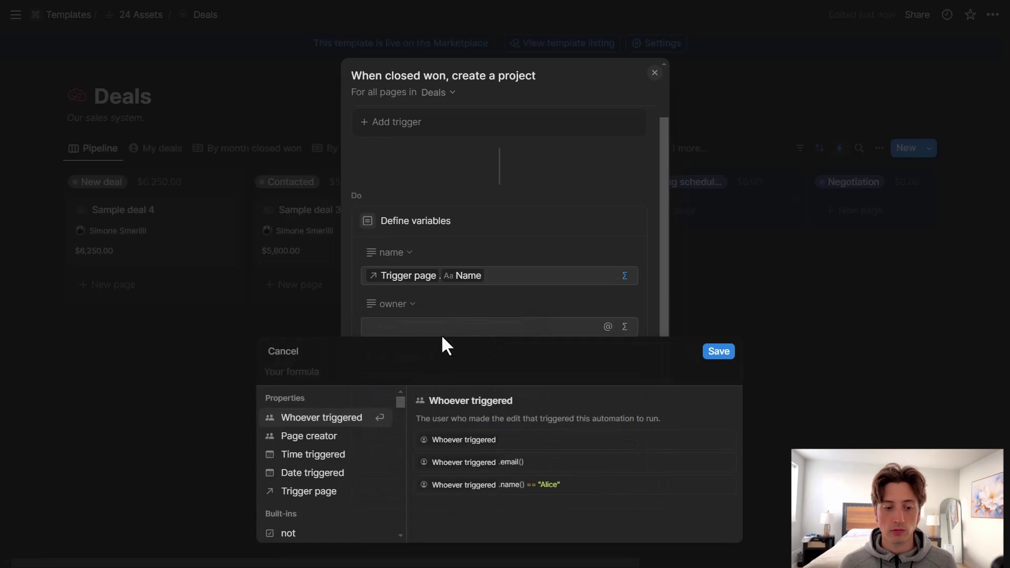
type("tr")
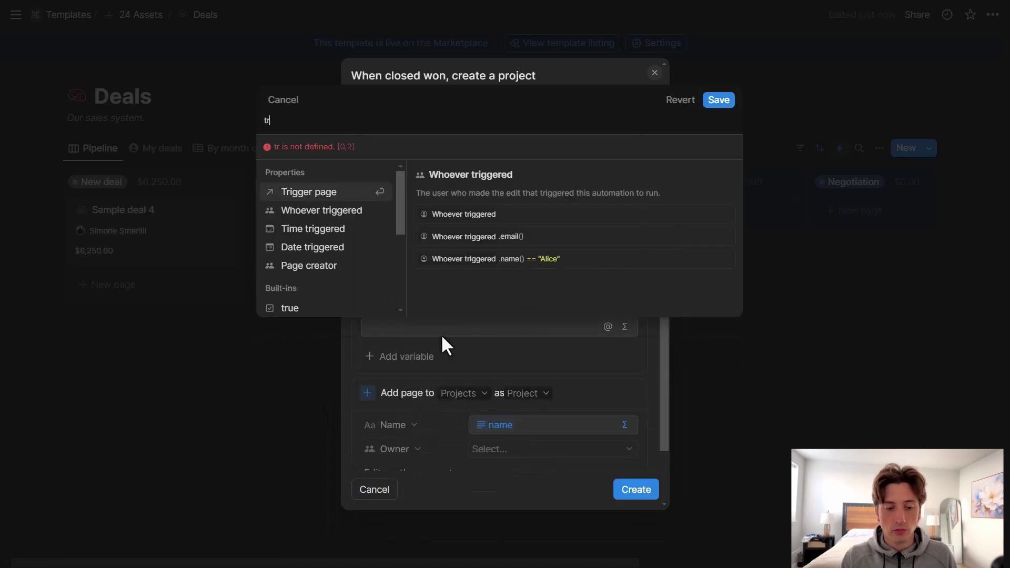
key("Return")
type(".ow")
key("Return")
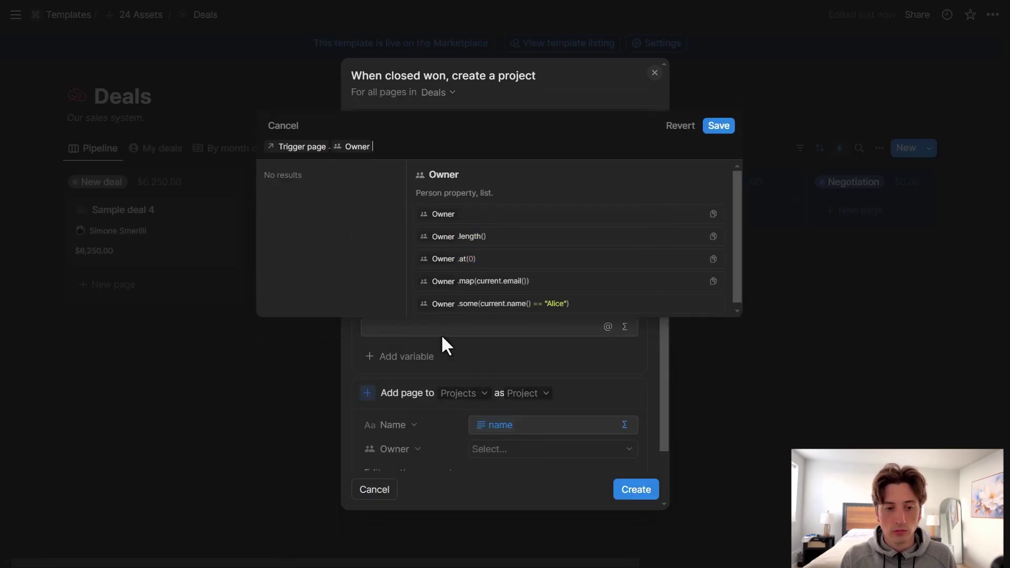
key("Escape")
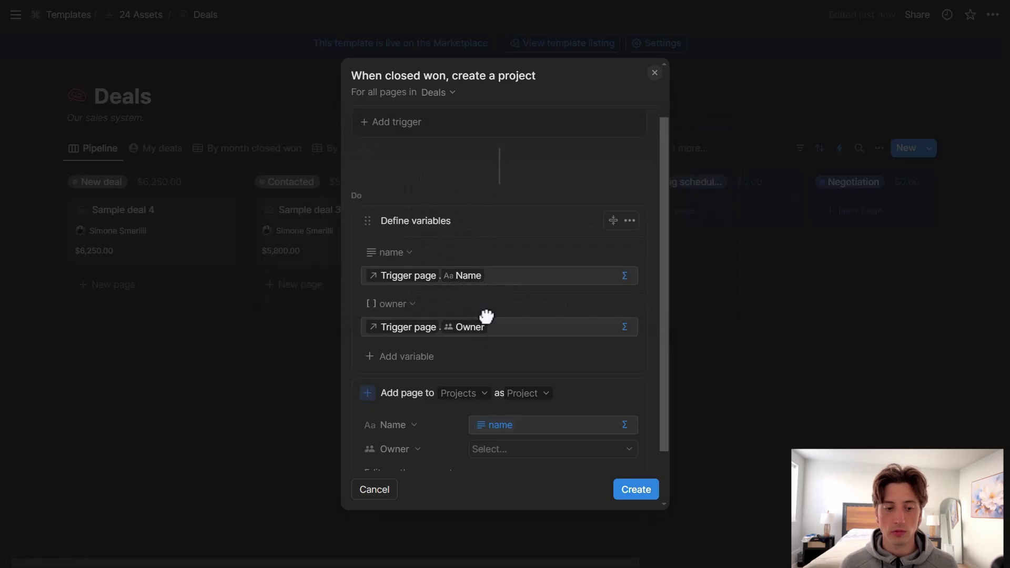
Step: Set the new project page's Owner property to the "owner" variable
scroll(486, 315, "down", 2)
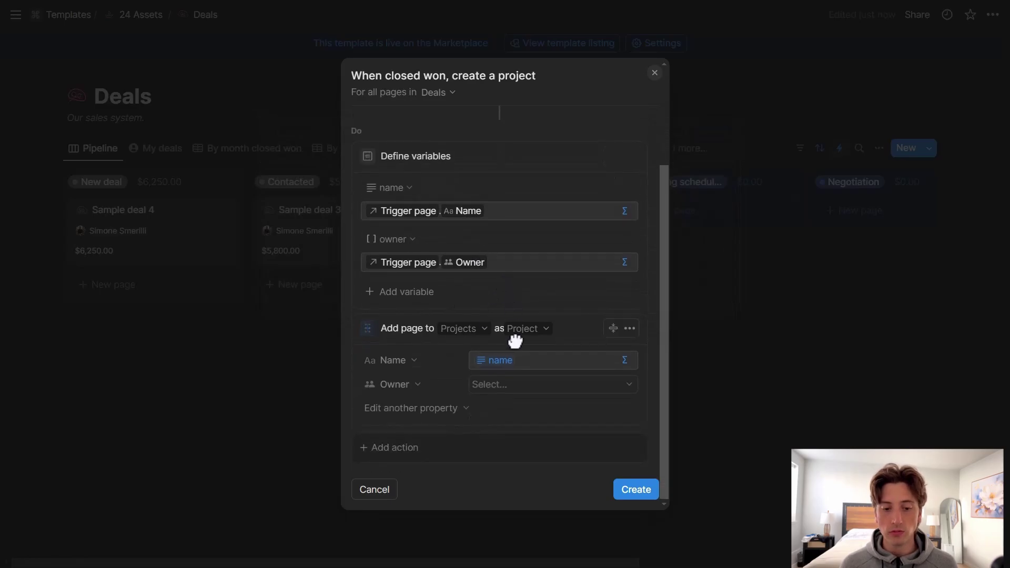
left_click(518, 386)
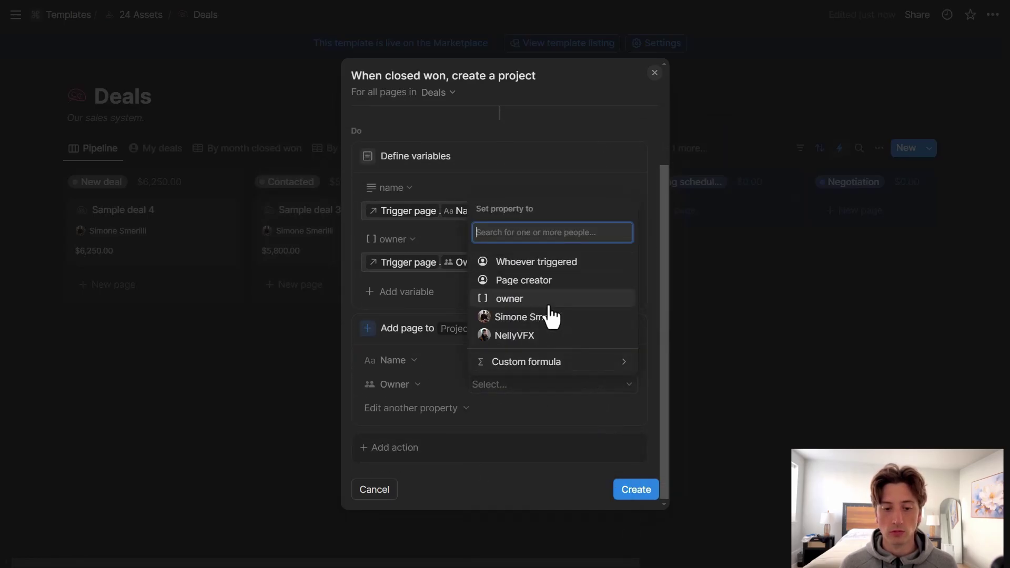
left_click(526, 299)
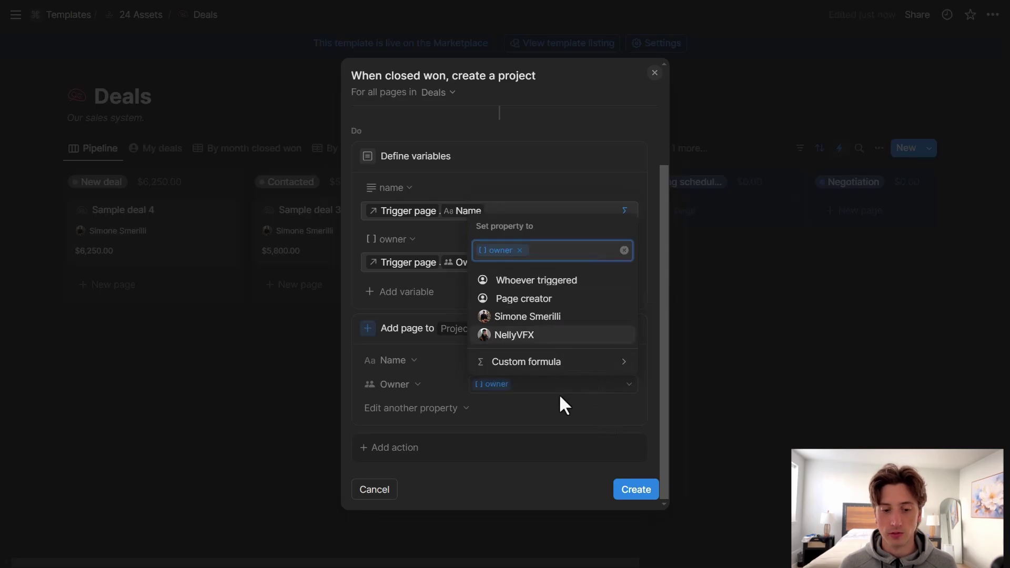
left_click(557, 396)
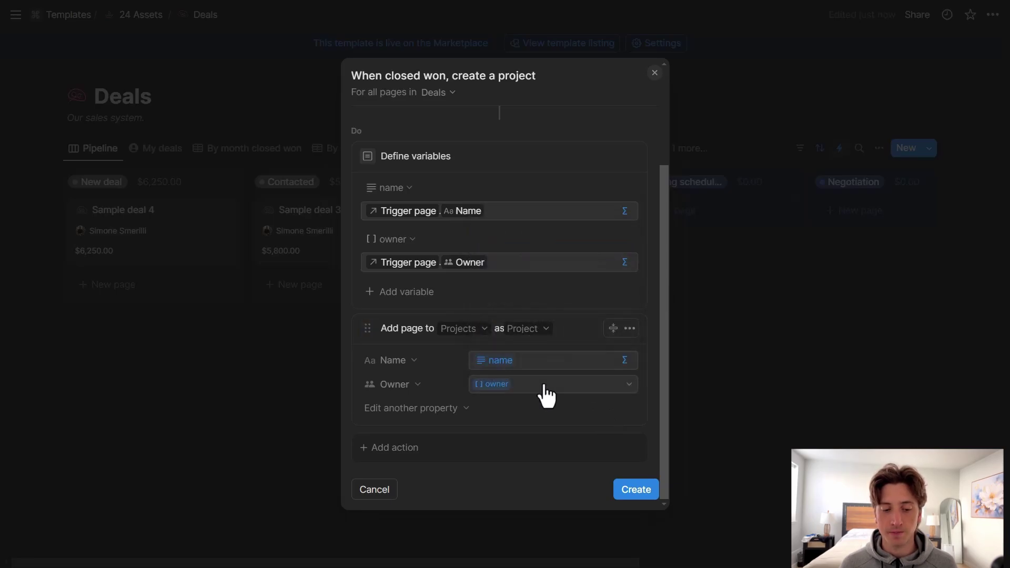
Step: Include the Dates property in the Projects page action, and add a third variable named "start_date" to Define variables
left_click(462, 408)
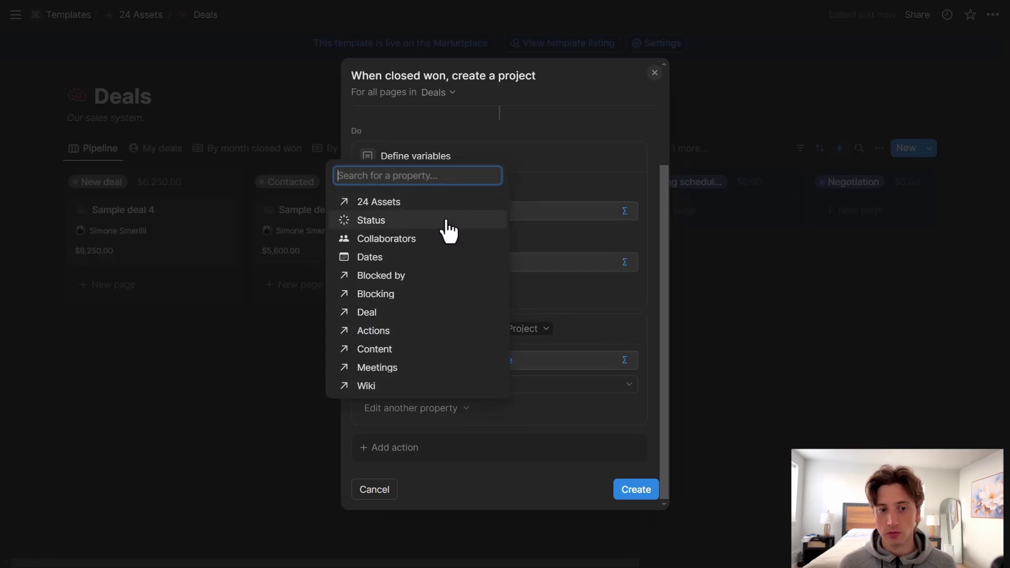
left_click(447, 258)
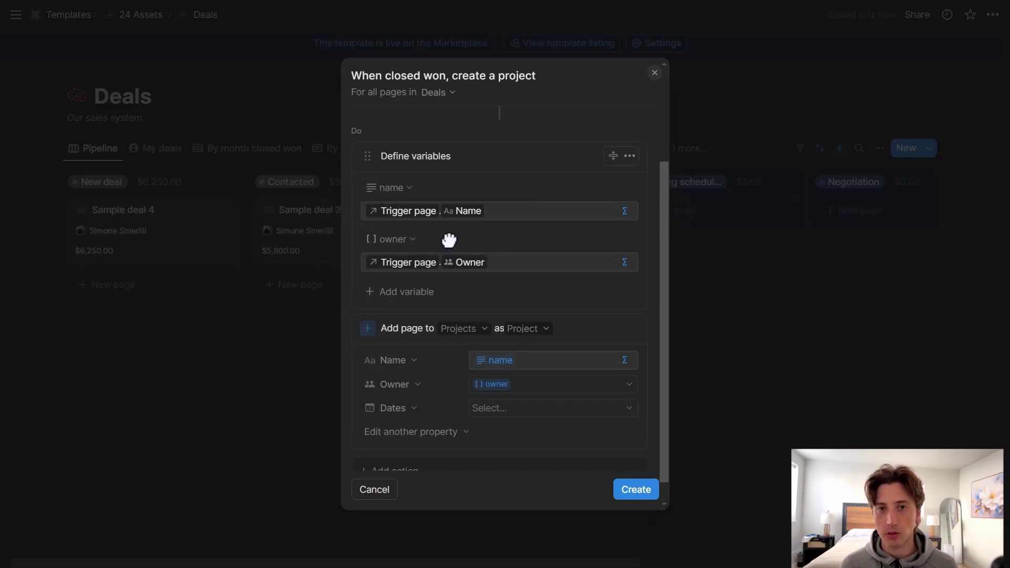
left_click(499, 409)
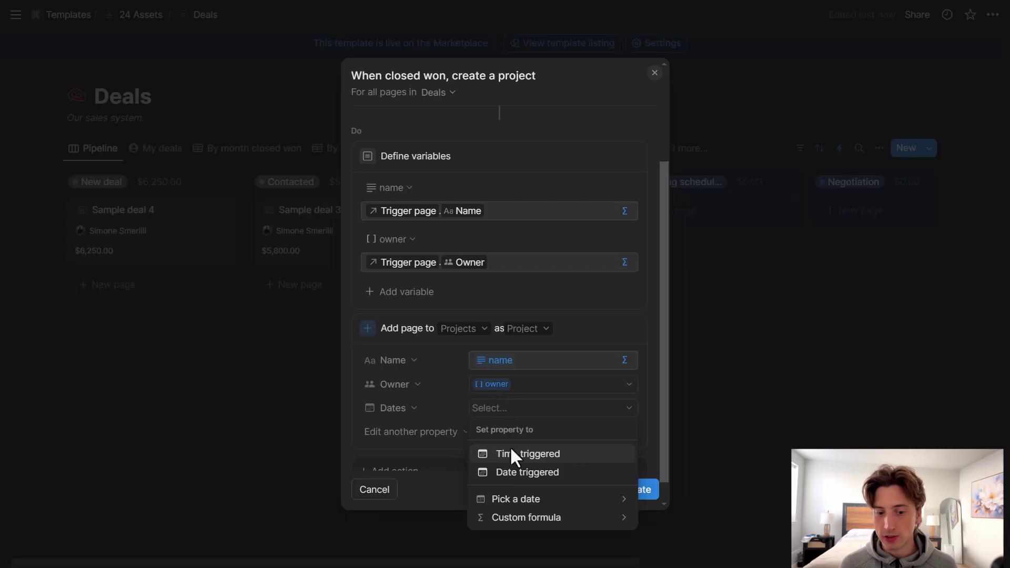
left_click(514, 400)
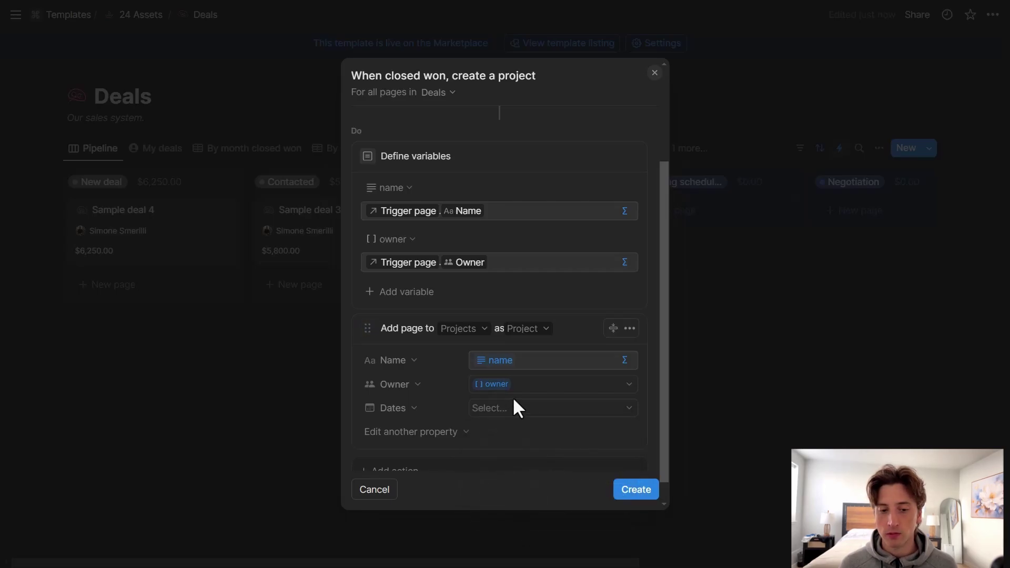
left_click(414, 290)
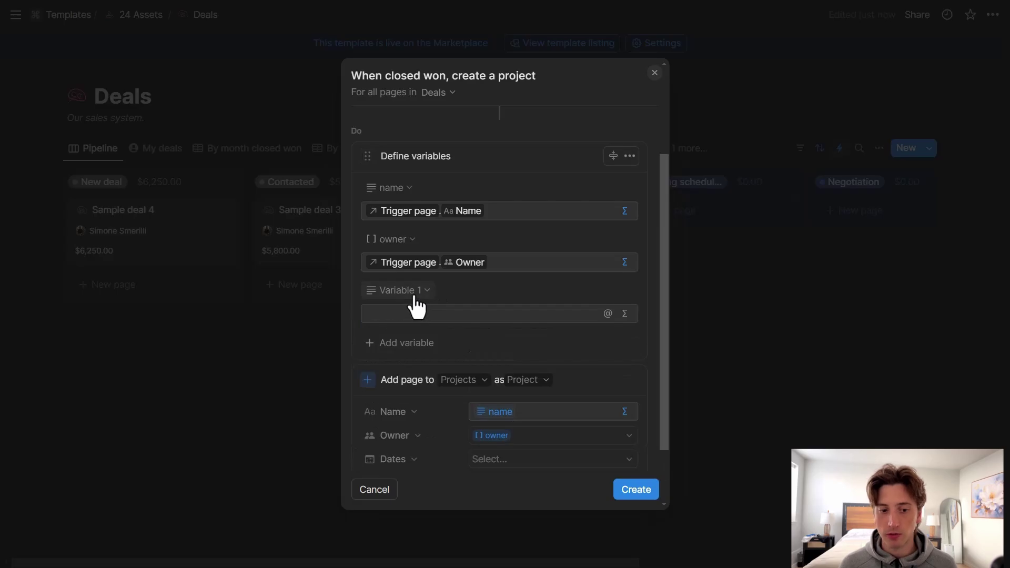
left_click(413, 292)
type("start_date")
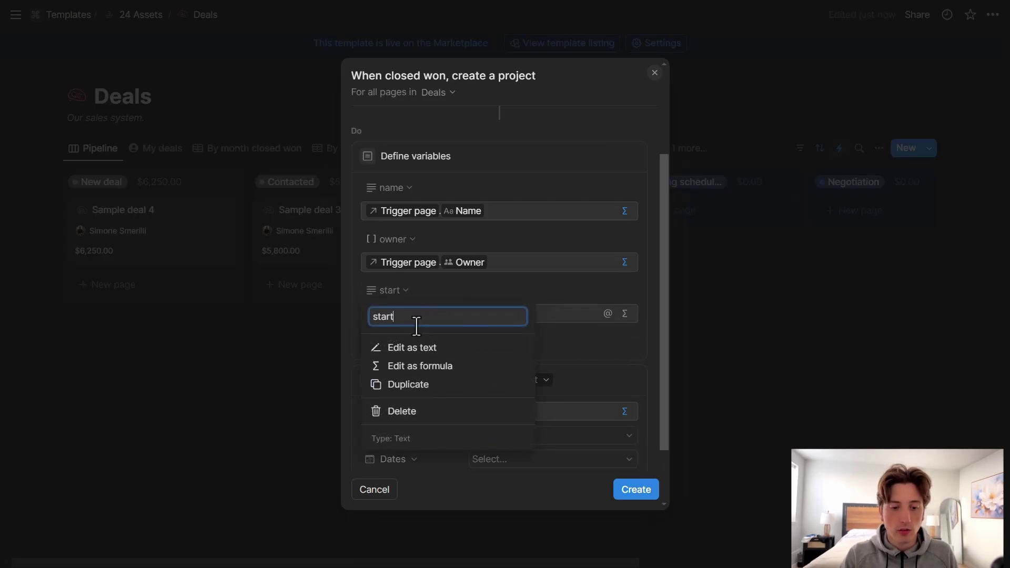
Step: Define the "start_date" variable with the formula Date triggered.dateAdd(2, "days")
left_click(418, 366)
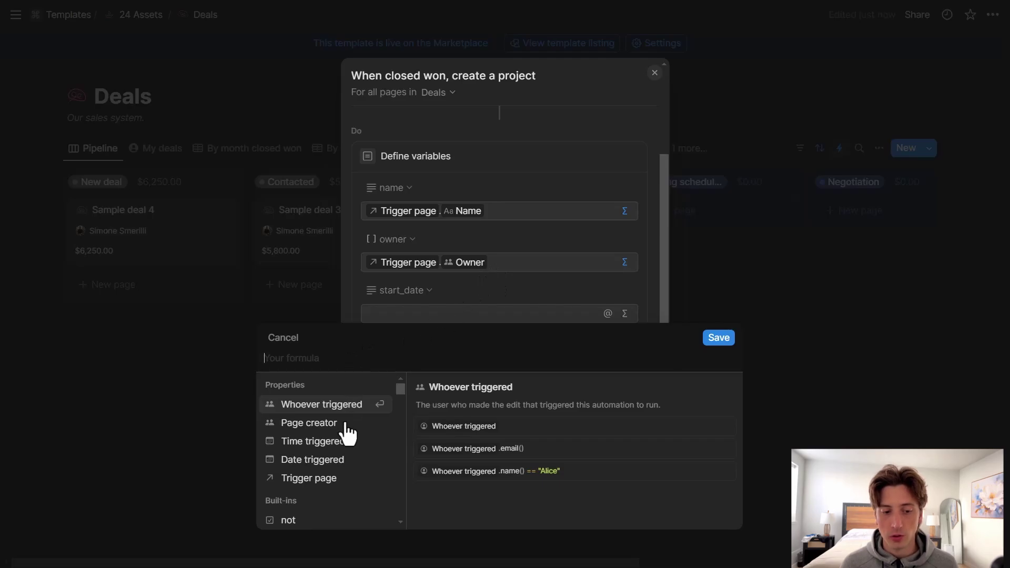
left_click(341, 461)
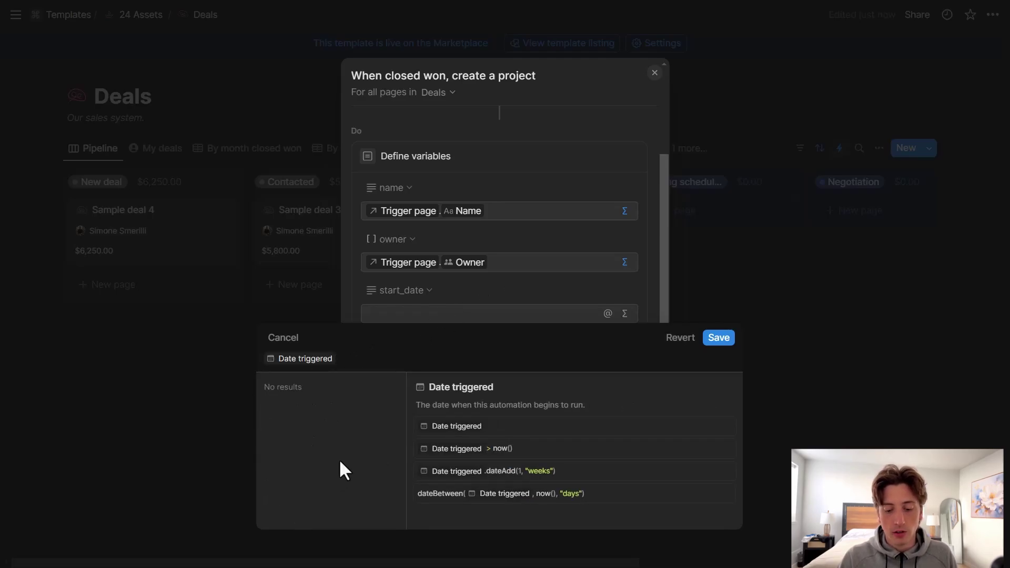
type(".ad")
key("Return")
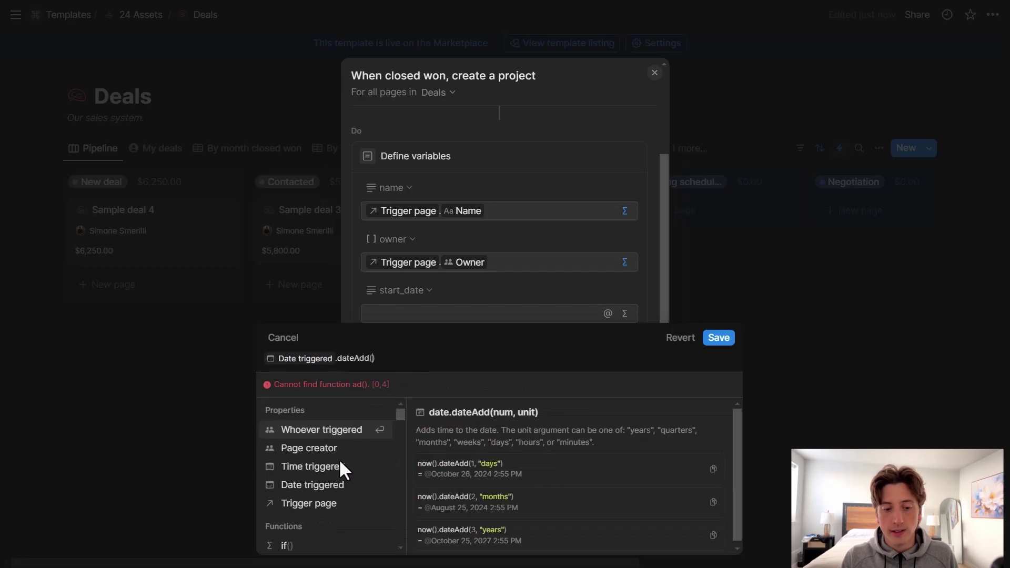
type("2")
type(", \"days\"")
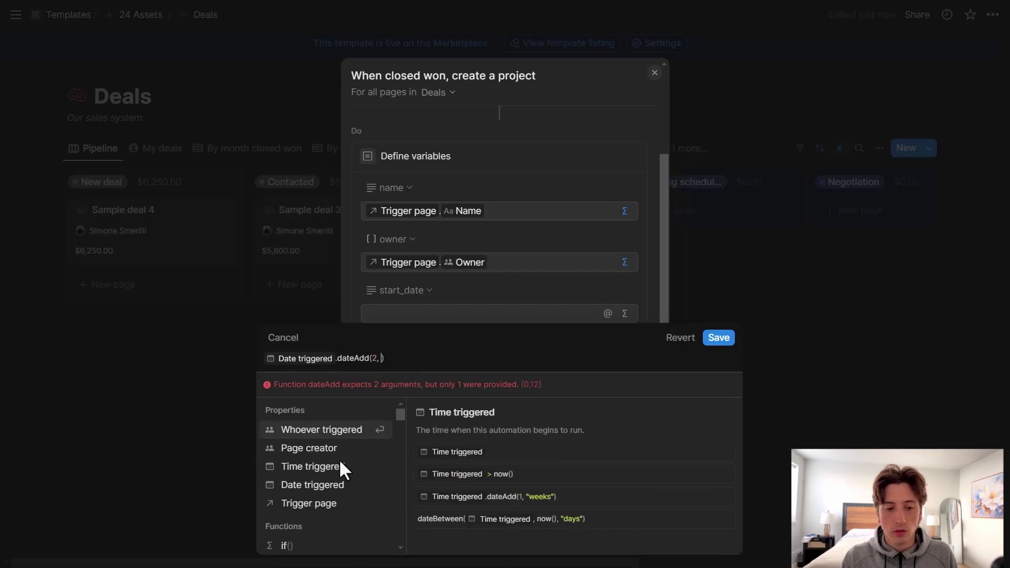
key("Return")
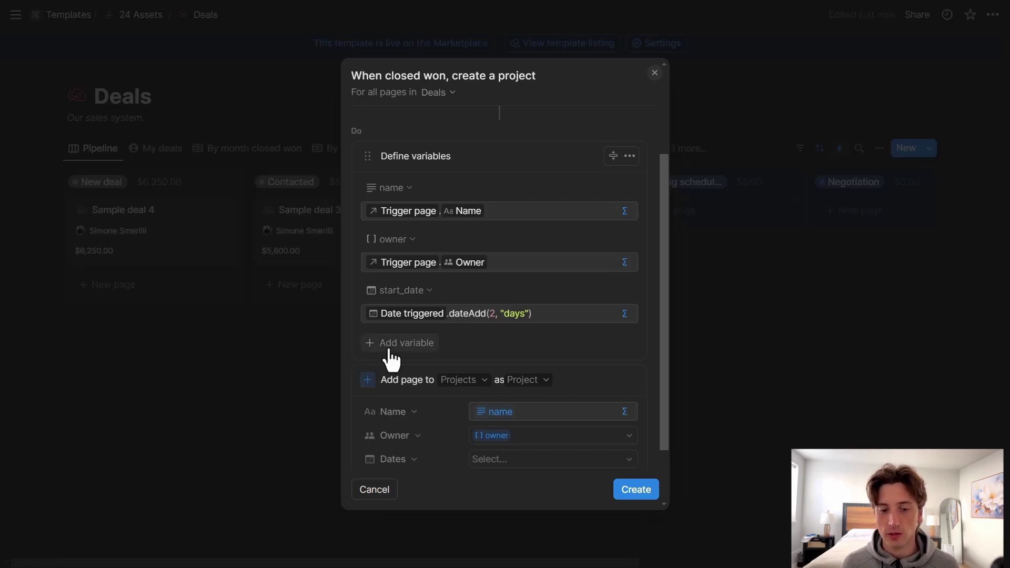
Step: Start a custom formula for the new project page's Dates property with the "start_date" variable
left_click(413, 344)
left_click(604, 459)
left_click(609, 516)
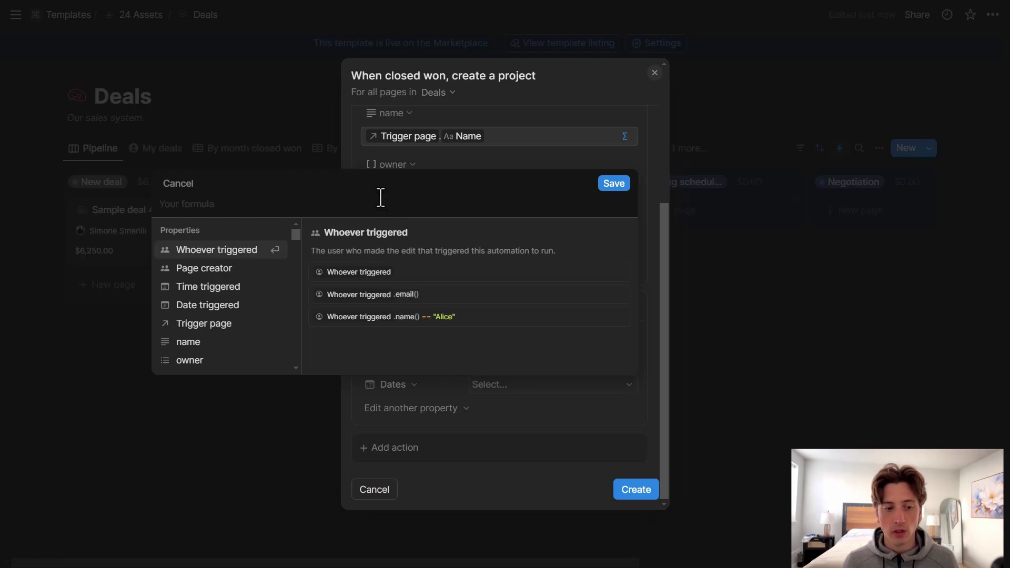
key("Down")
key("Down")
key("Down")
key("Down")
key("Down")
key("Down")
key("Down")
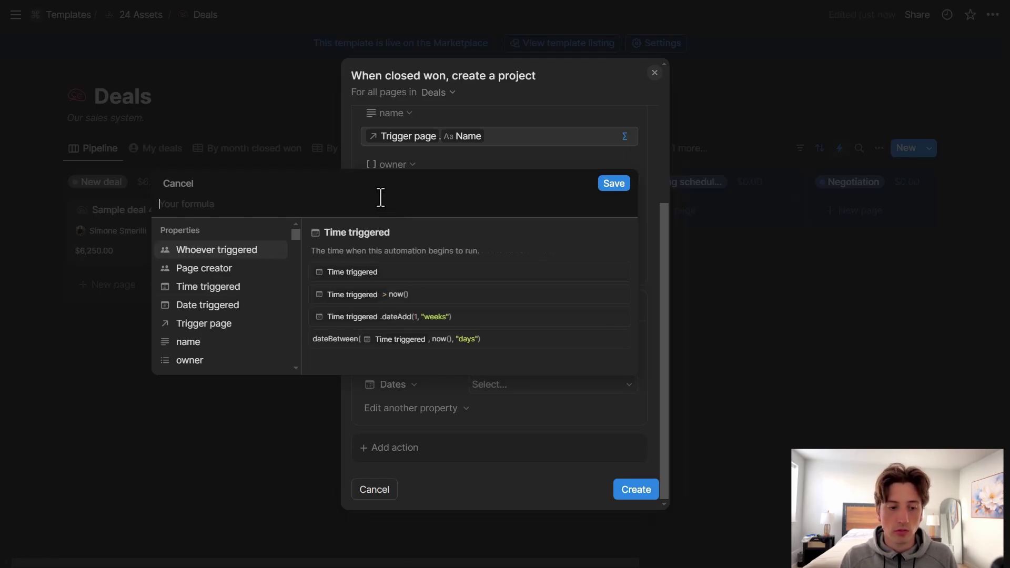
key("Return")
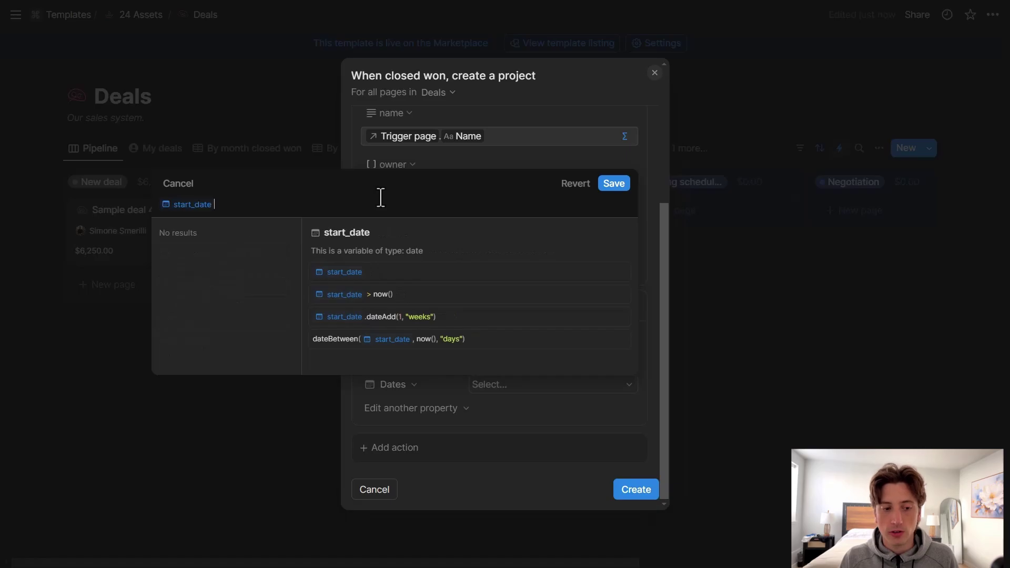
Step: Append the dateRange() function to "start_date" in the Dates formula
type(".date")
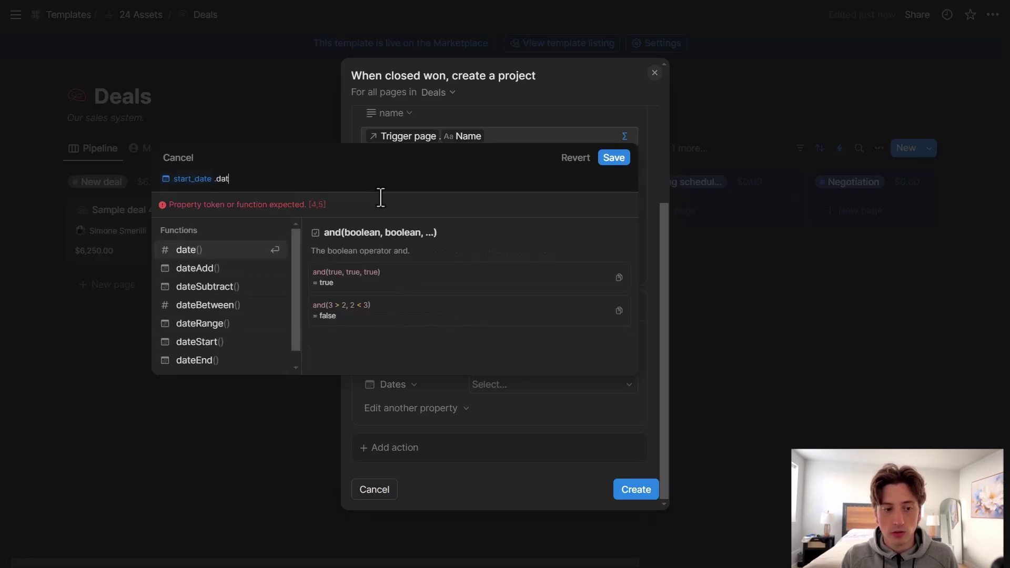
key("Down")
key("Down")
key("Down")
key("Down")
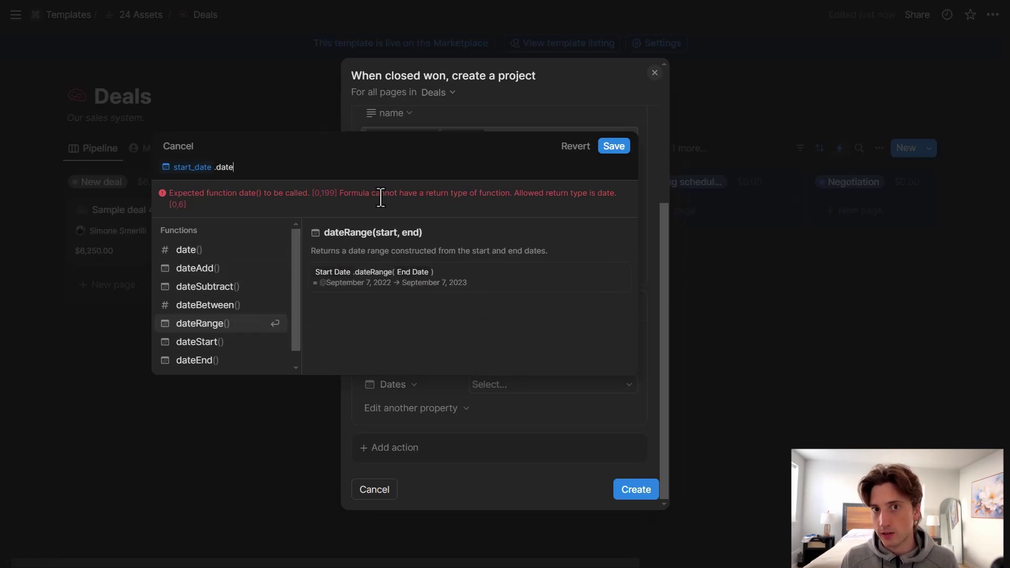
key("Return")
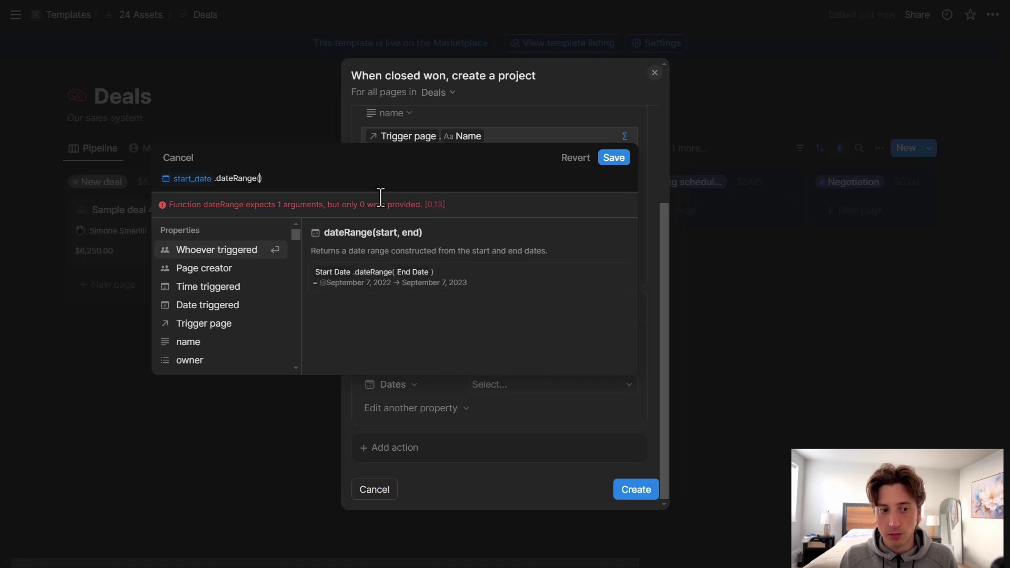
Step: Give dateRange() the end date start_date.dateAdd(2, "months"), and save the Dates formula
type("start")
key("Return")
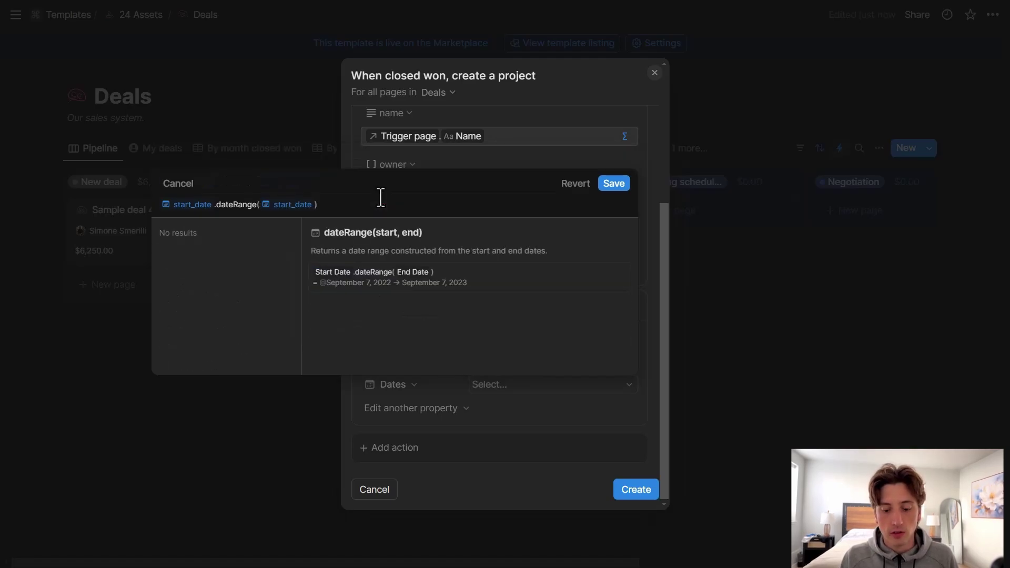
type(".adateA")
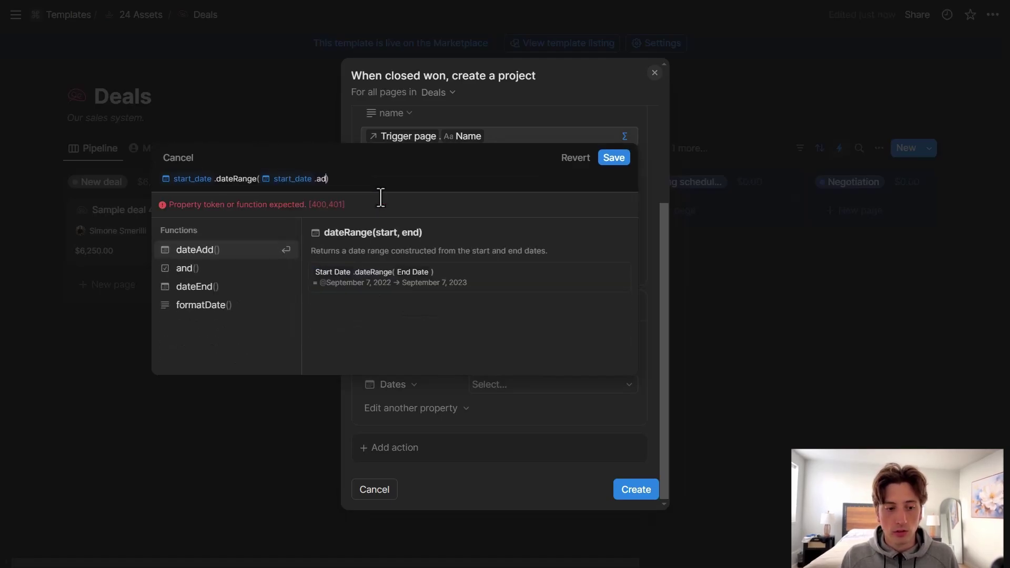
key("Return")
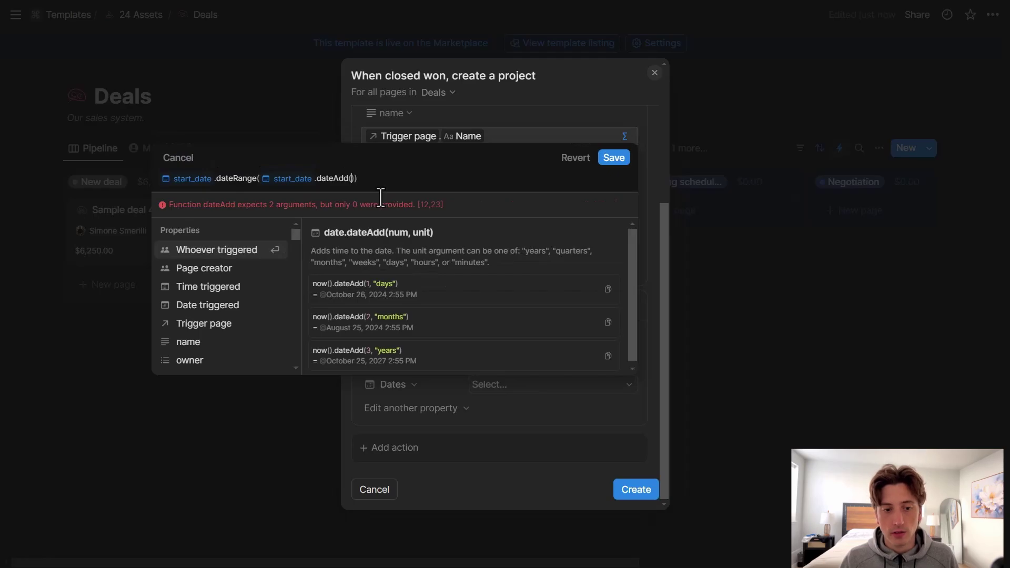
type("2, \"months")
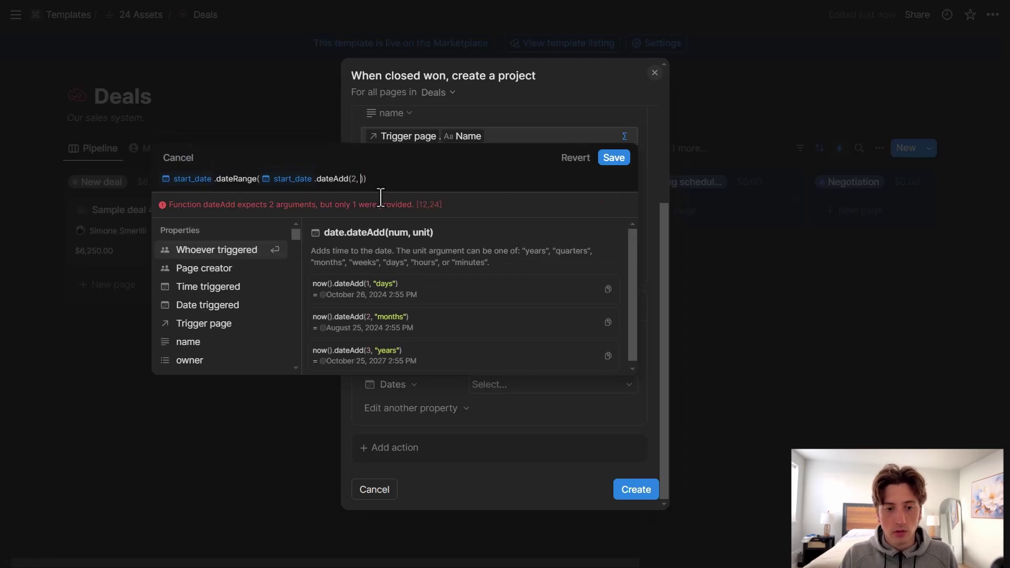
type("\"))")
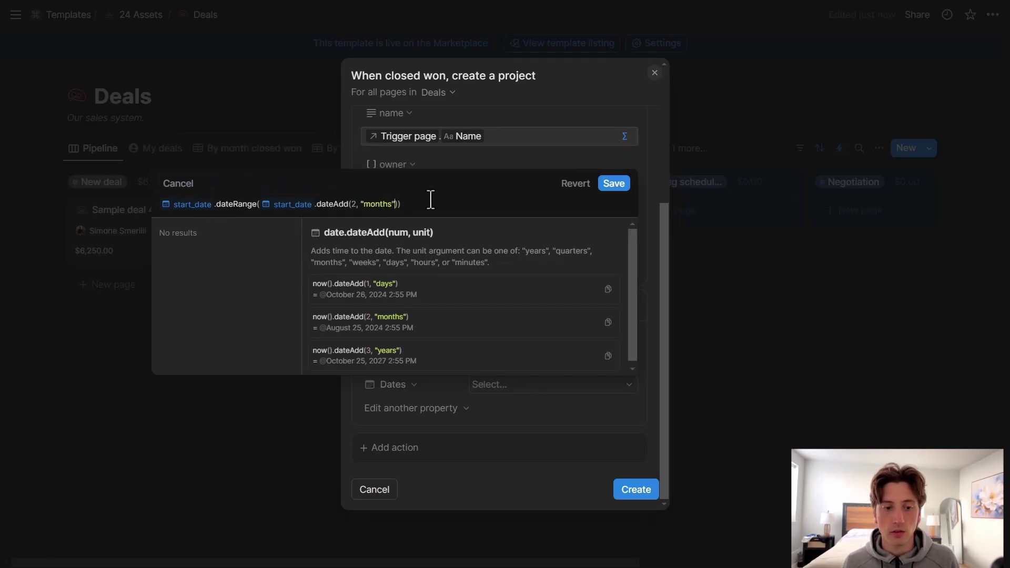
left_click(609, 183)
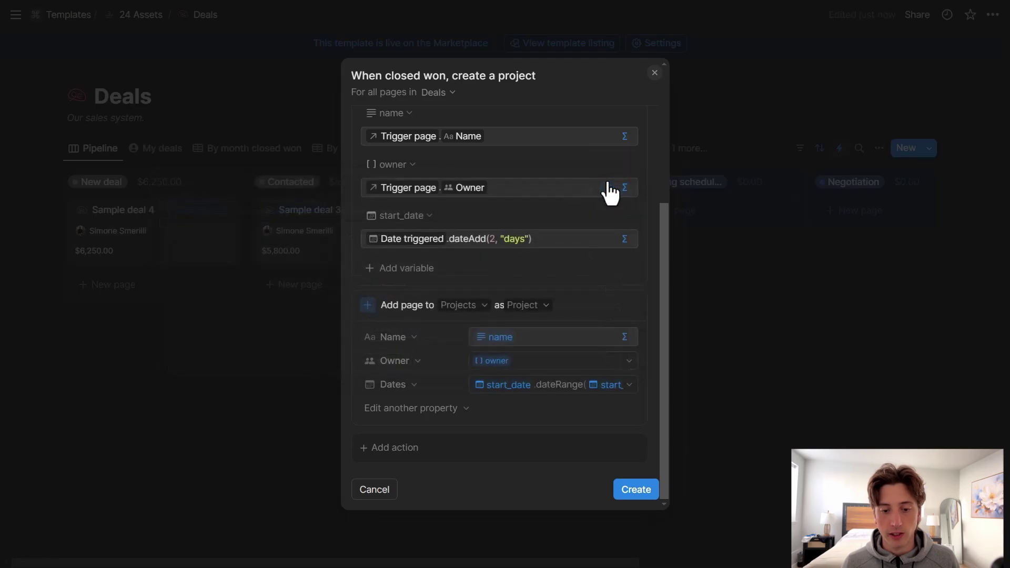
Step: Include the Deal property in the Projects page action and set it to Trigger page
left_click(457, 410)
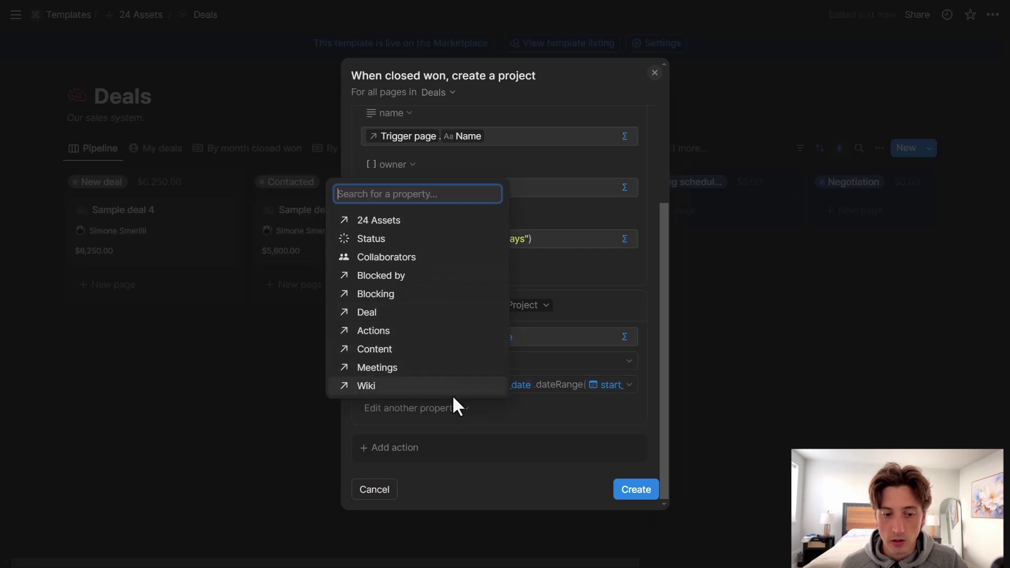
left_click(425, 313)
scroll(561, 370, "down", 1)
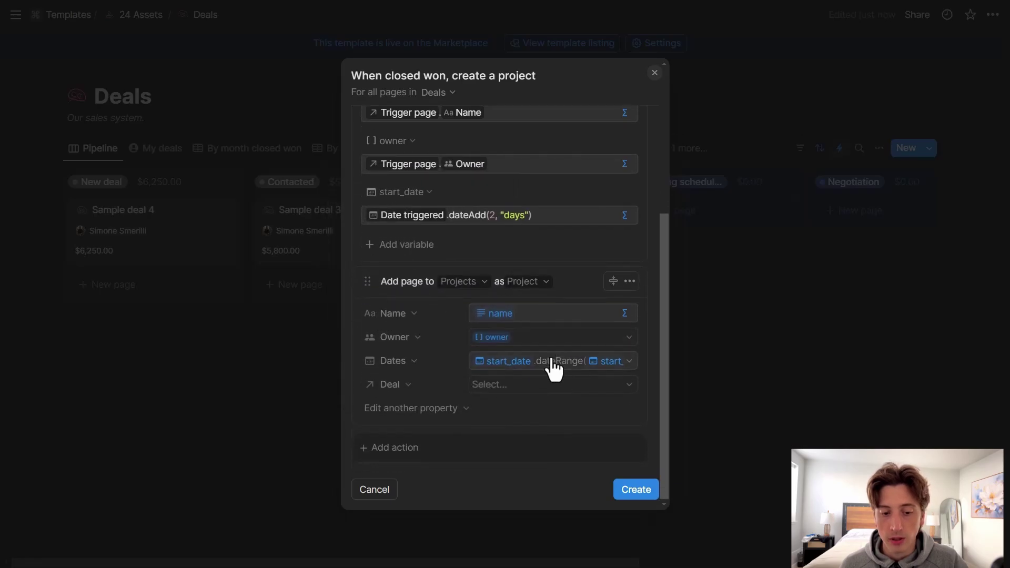
left_click(588, 381)
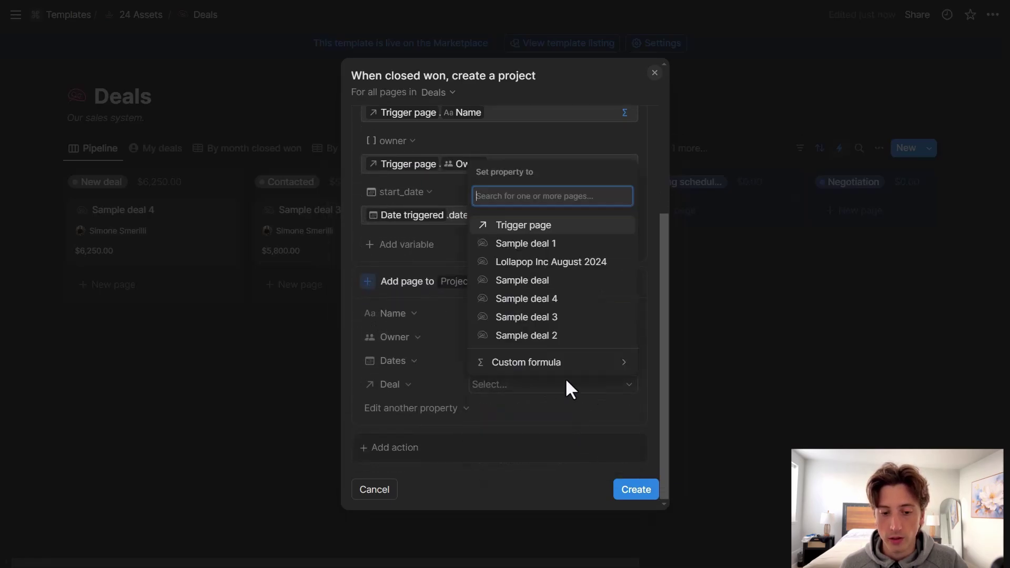
left_click(534, 227)
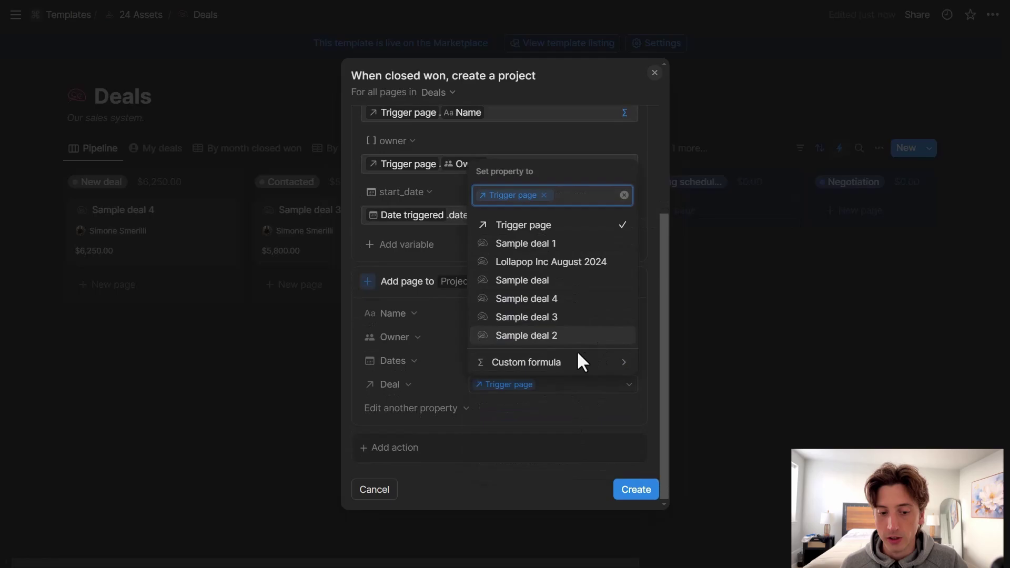
left_click(569, 408)
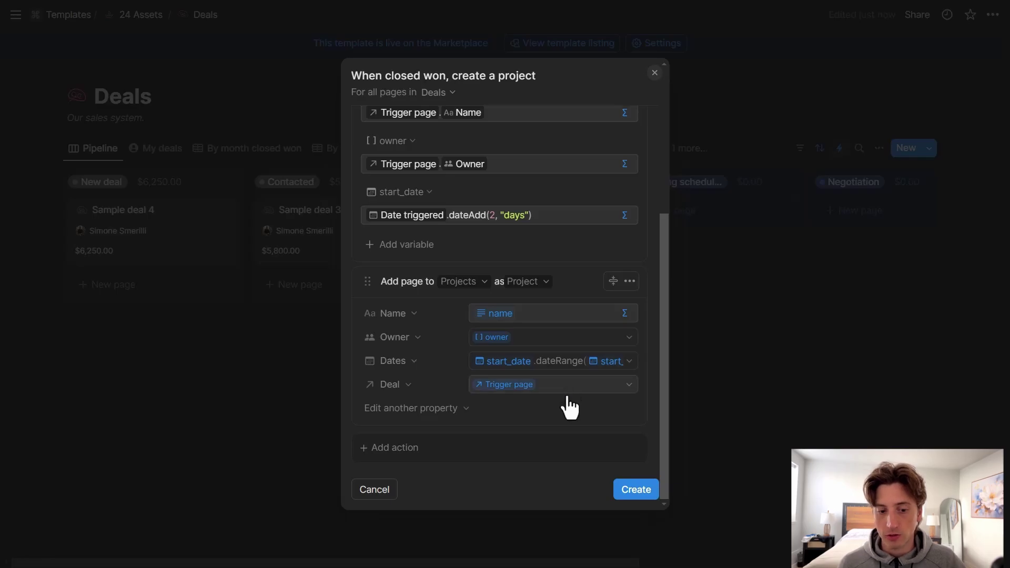
left_click(473, 408)
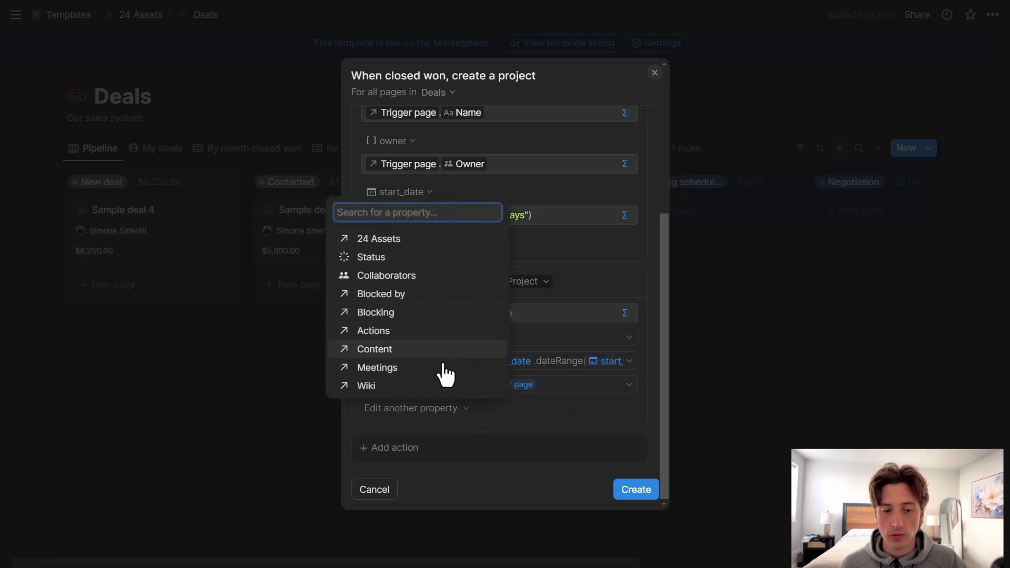
left_click(557, 420)
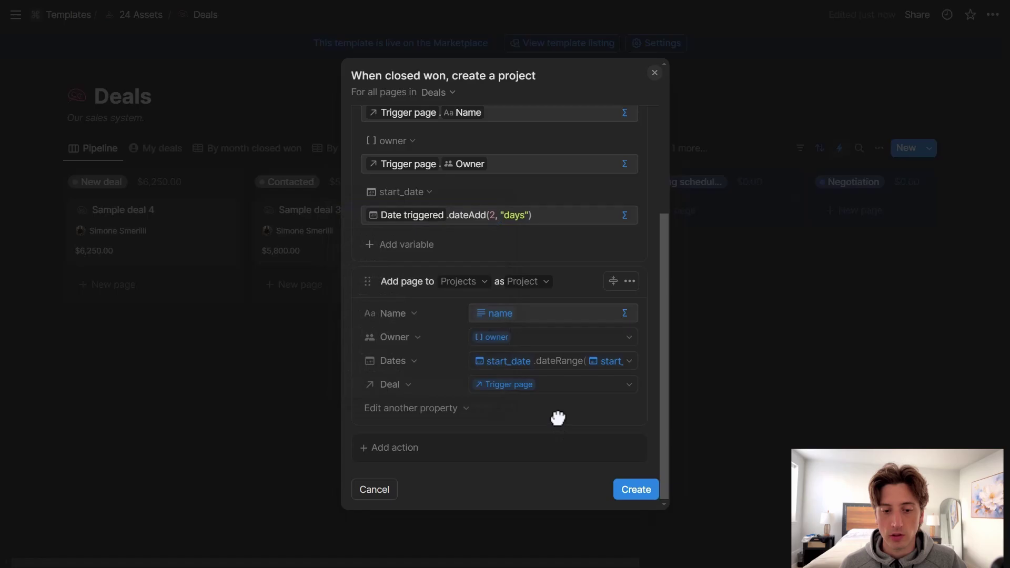
Step: Collapse the Define variables and Add page to Projects actions, and create the automation
scroll(557, 420, "up", 3)
scroll(579, 316, "up", 3)
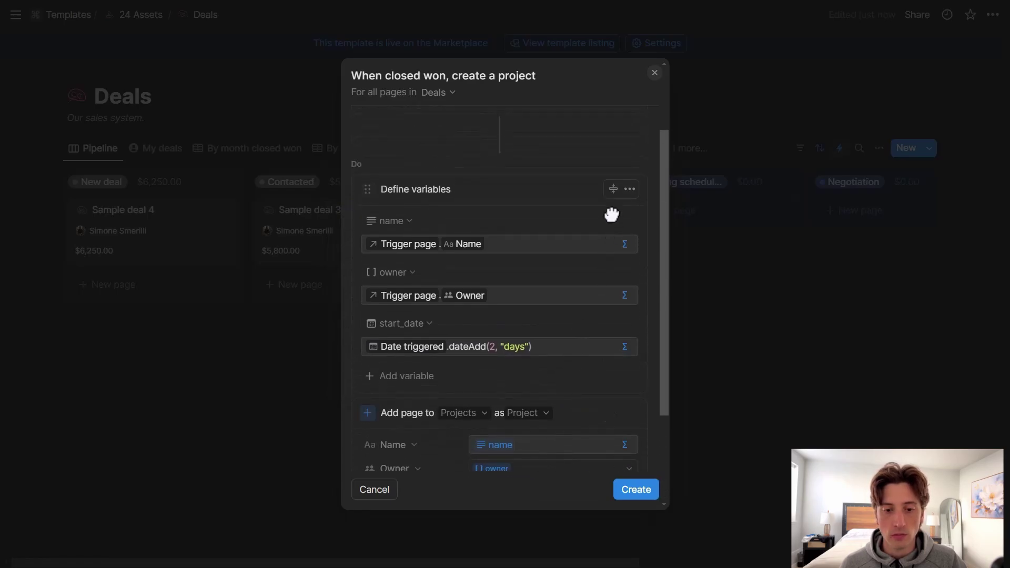
left_click(611, 188)
left_click(612, 281)
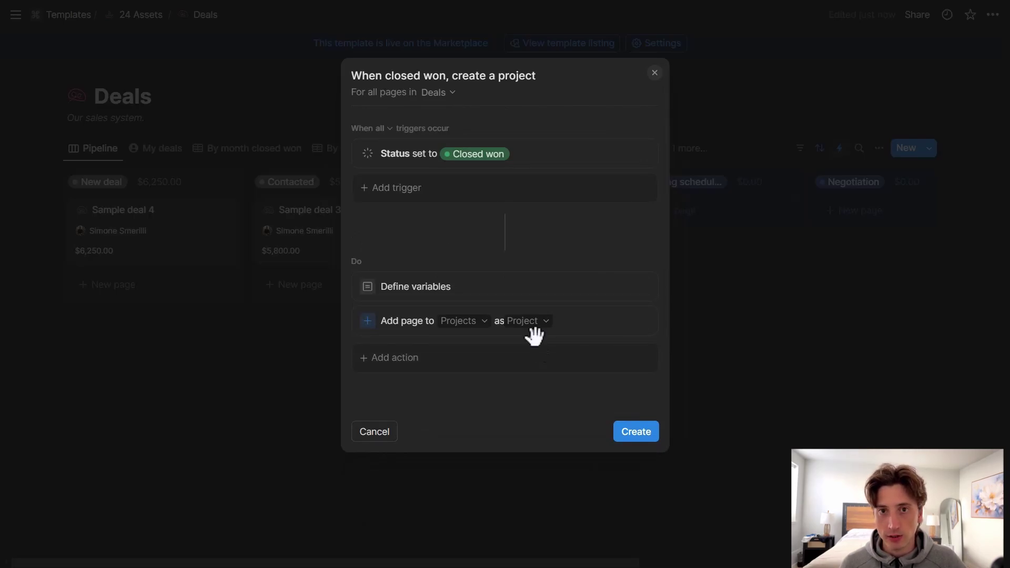
left_click(620, 431)
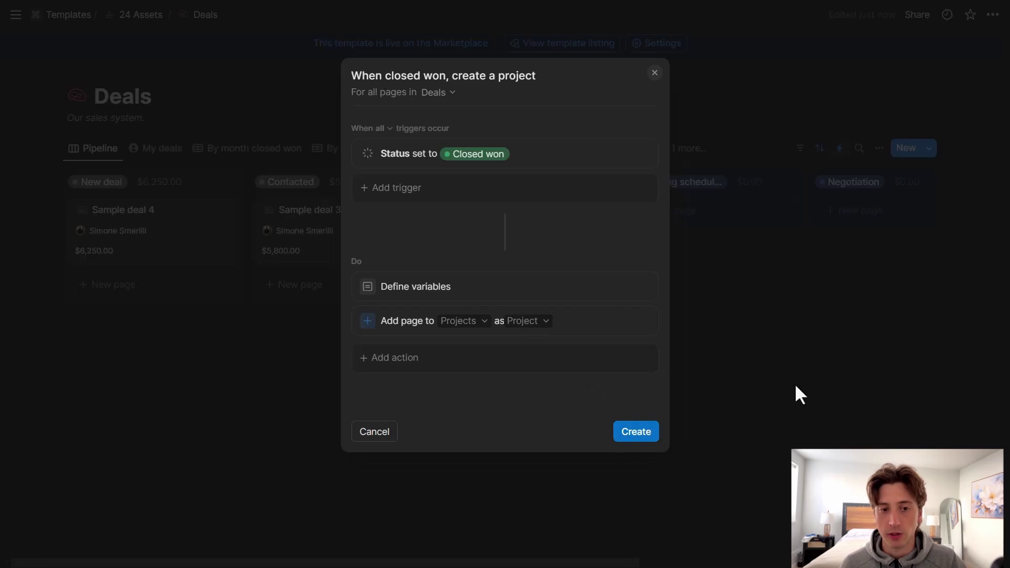
left_click(732, 158)
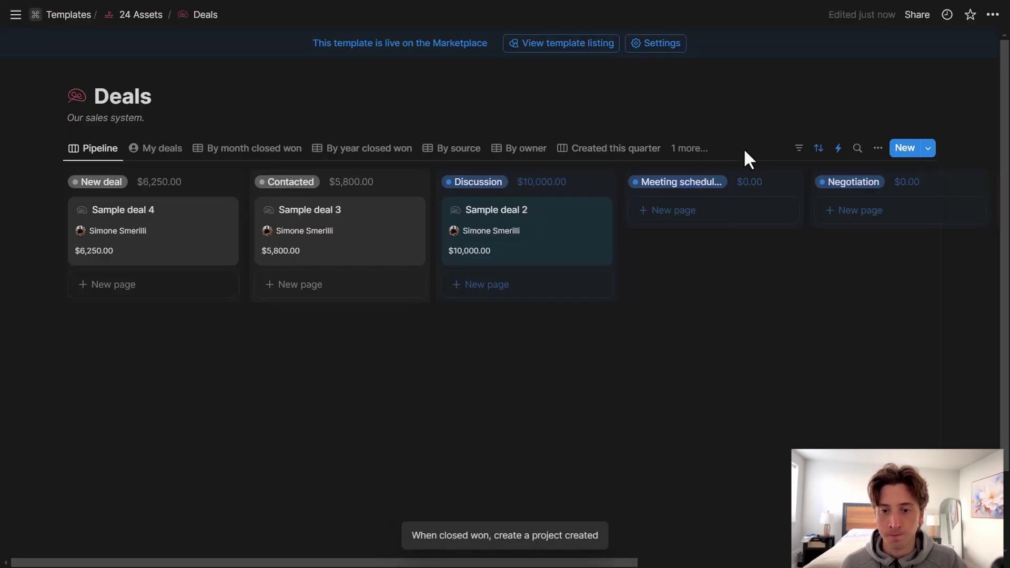
Step: Open the Sample deal 2 page from the Discussion stage and check which projects are linked to it
scroll(605, 263, "right", 6)
scroll(600, 260, "right", 5)
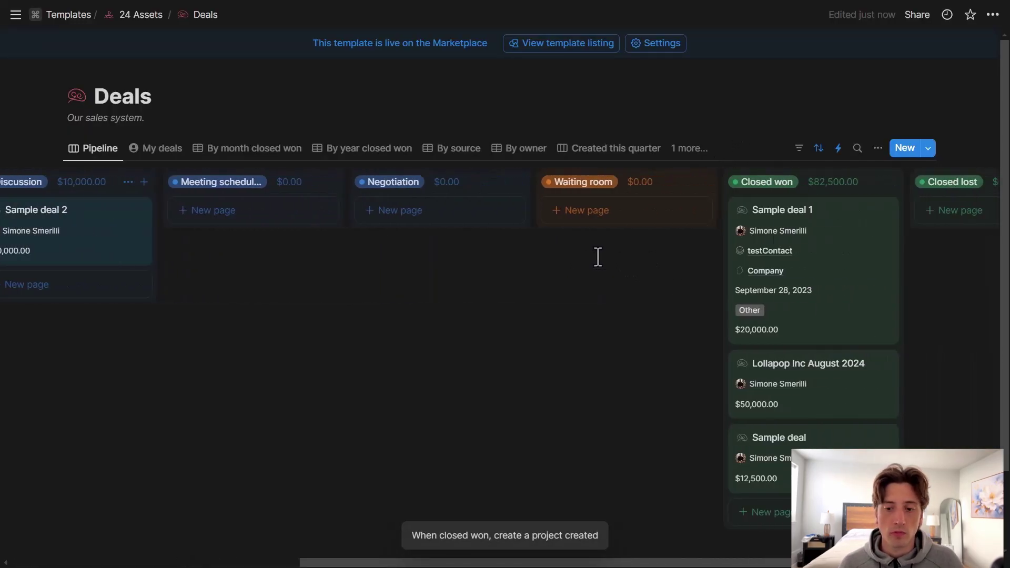
scroll(421, 278, "left", 3)
left_click(205, 250)
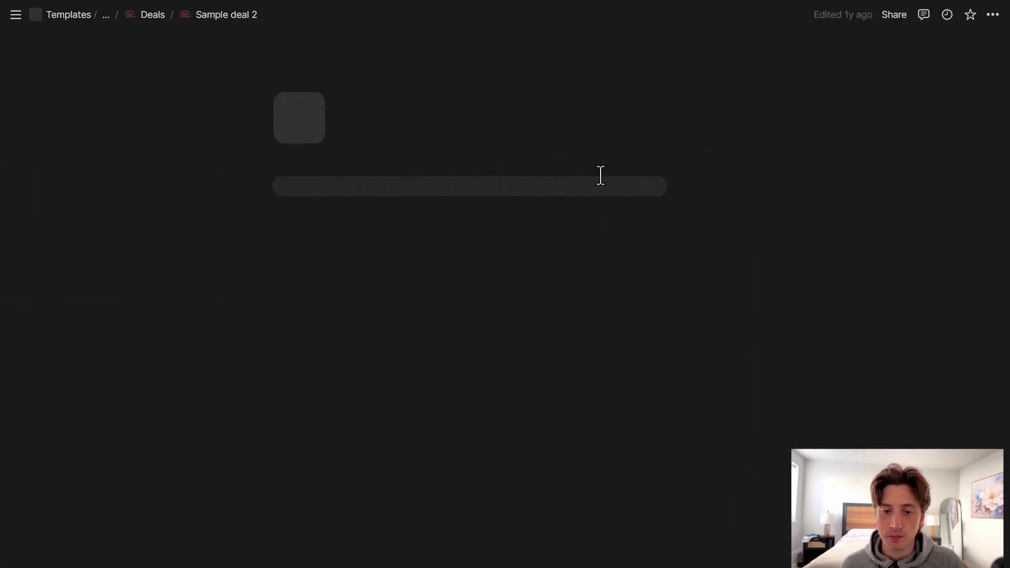
scroll(544, 232, "down", 3)
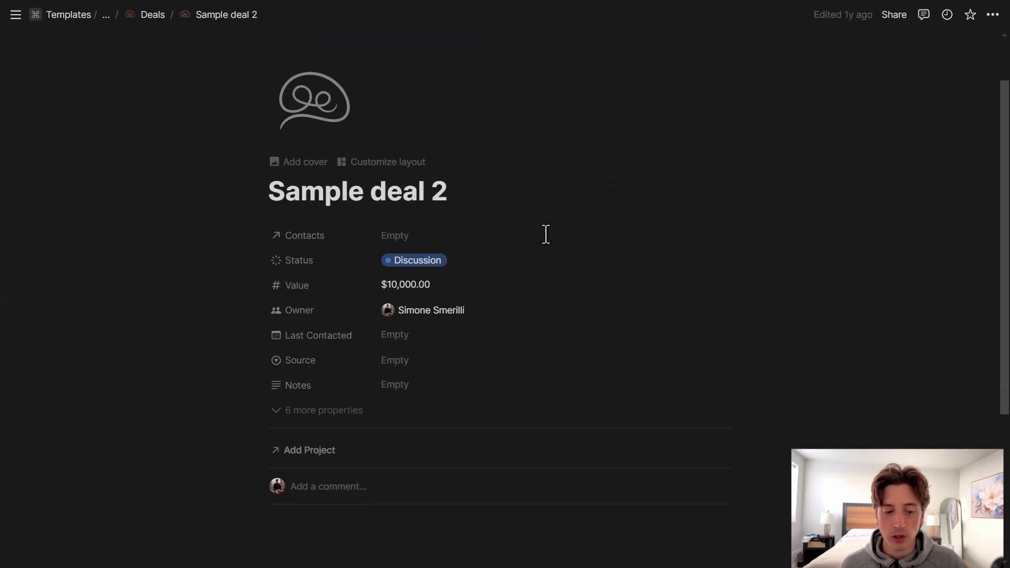
scroll(506, 278, "down", 1)
left_click(310, 318)
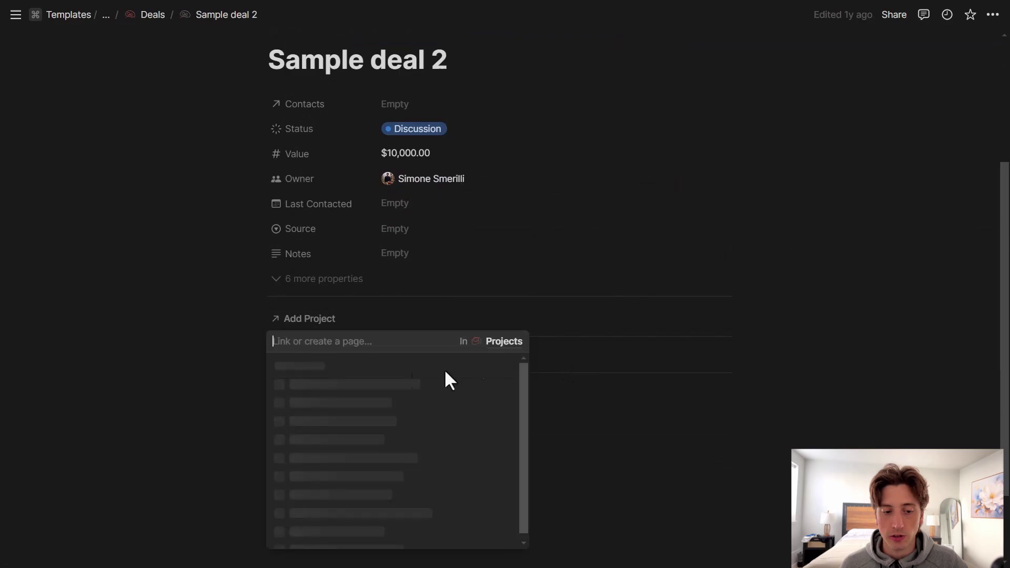
key("Escape")
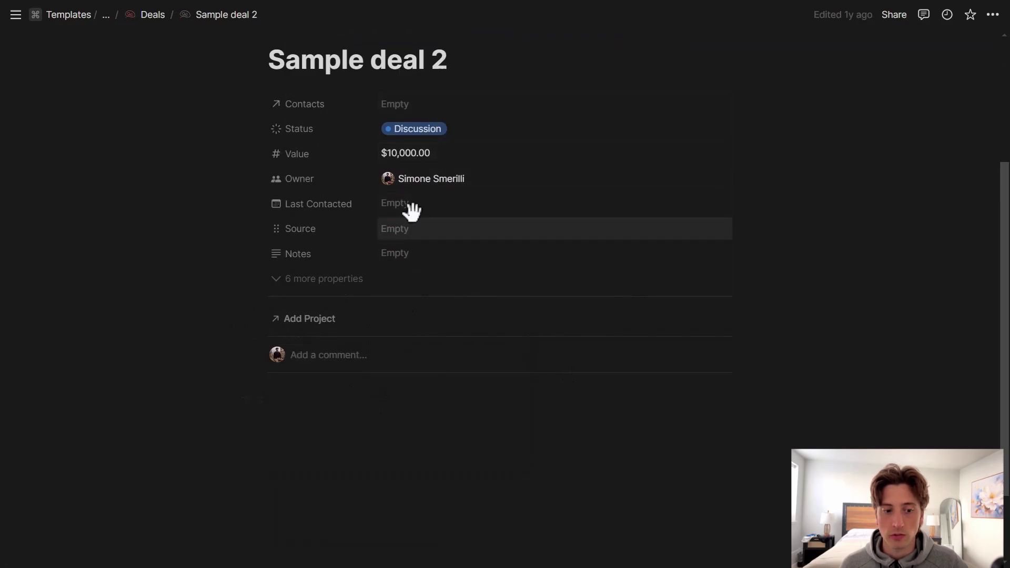
Step: Set the status of Sample deal 2 to Closed won and open its linked Sample deal 2 project
left_click(419, 142)
left_click(453, 344)
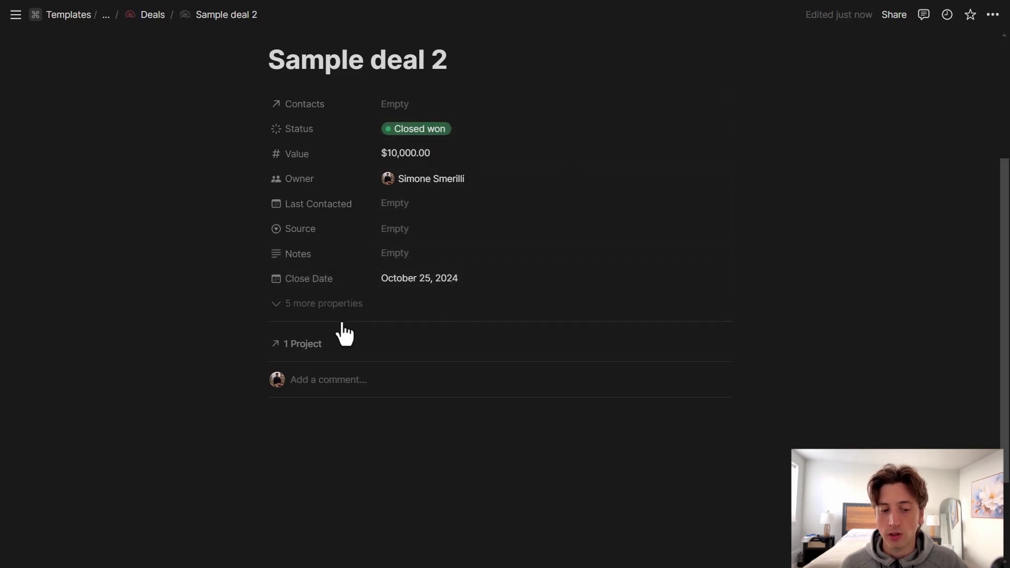
left_click(311, 344)
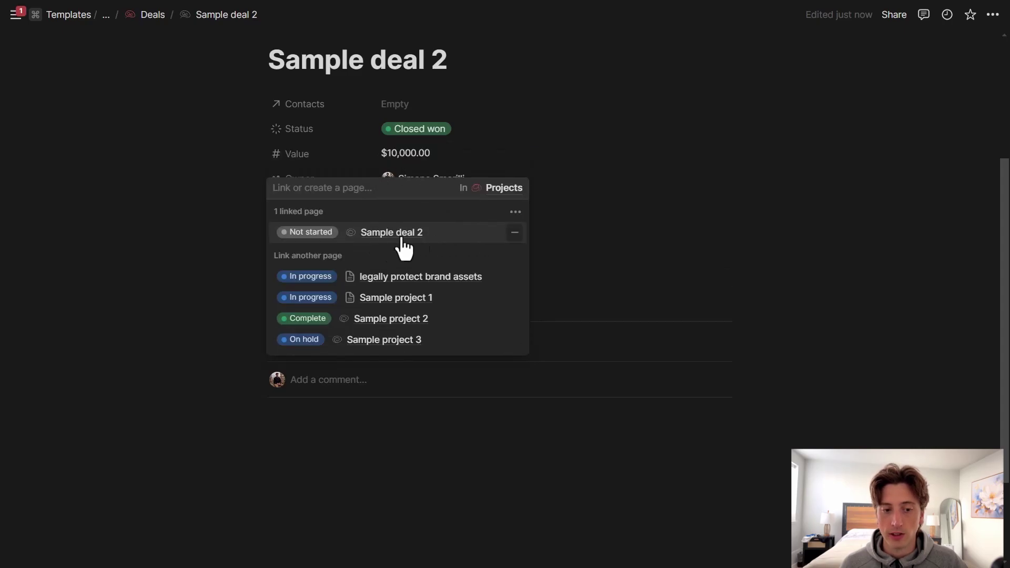
left_click(559, 342)
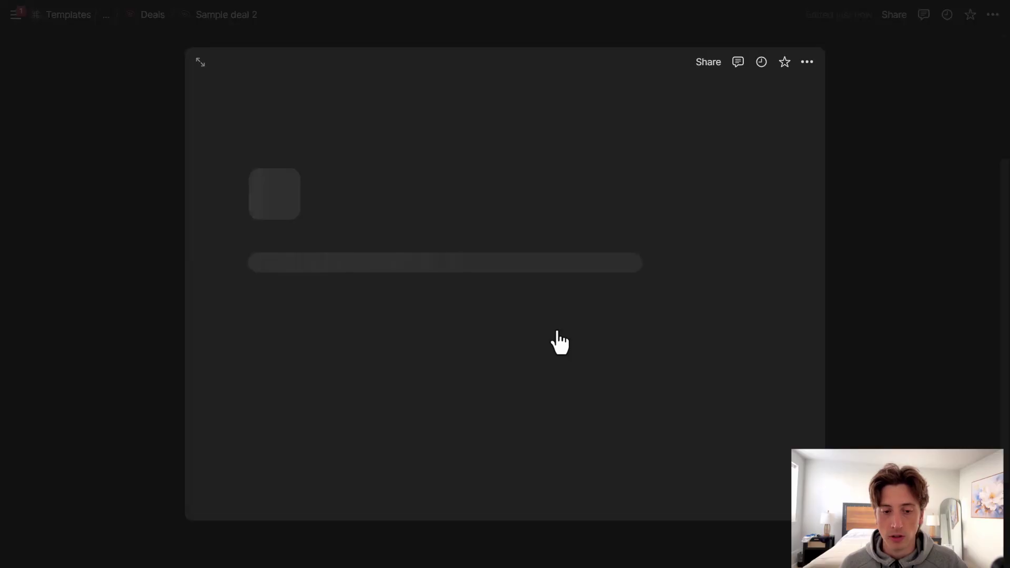
Step: Review the project's properties, including Owner, Dates, Deal and the hidden ones
scroll(568, 291, "down", 3)
scroll(575, 271, "down", 2)
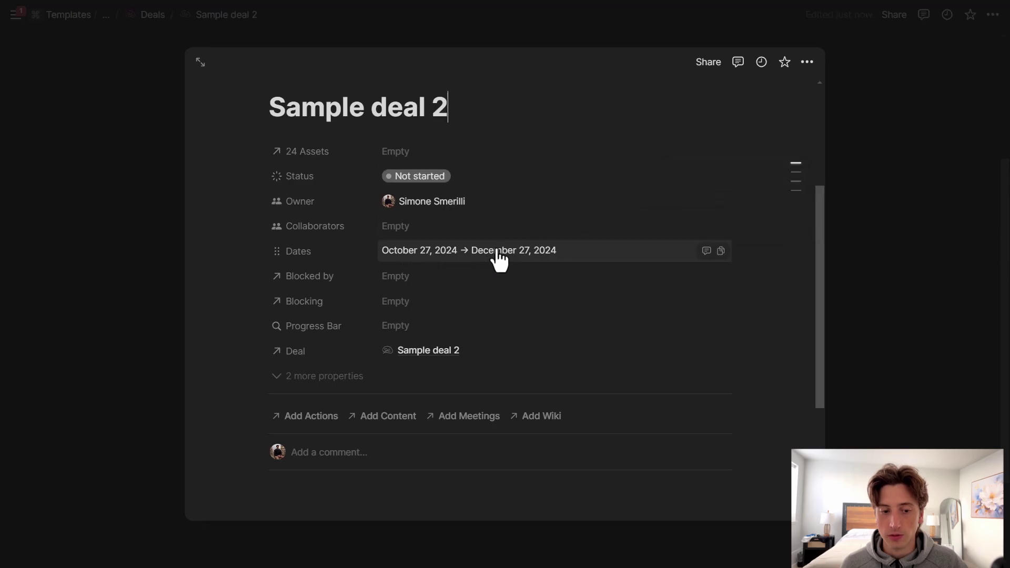
scroll(545, 260, "down", 2)
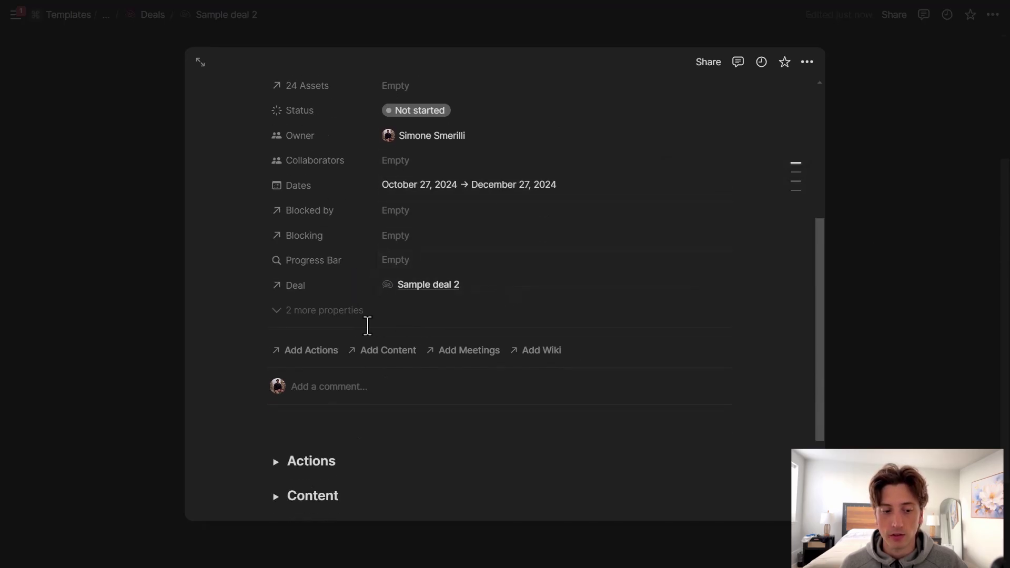
left_click(355, 311)
scroll(515, 344, "up", 2)
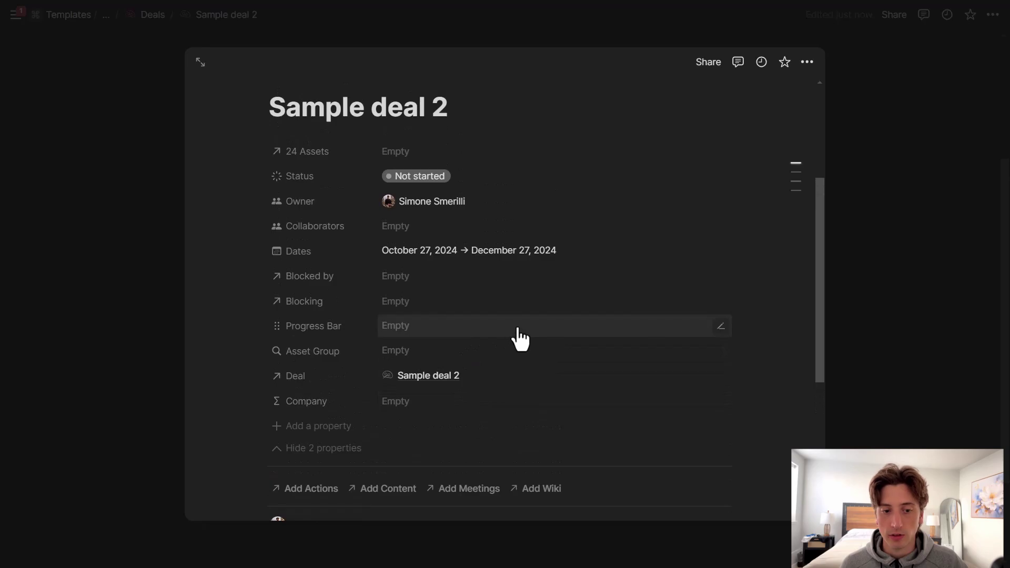
scroll(515, 330, "down", 2)
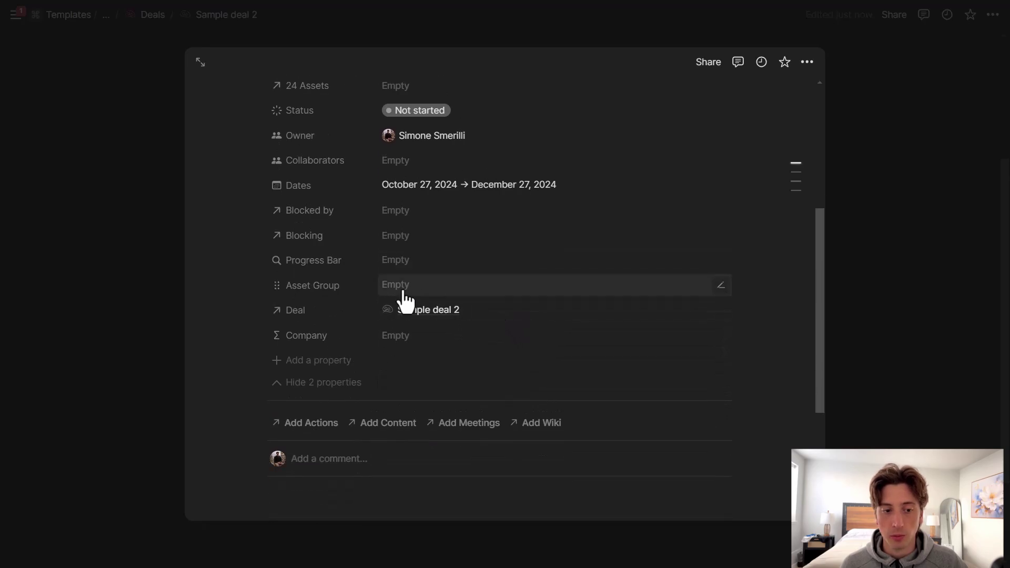
left_click(342, 383)
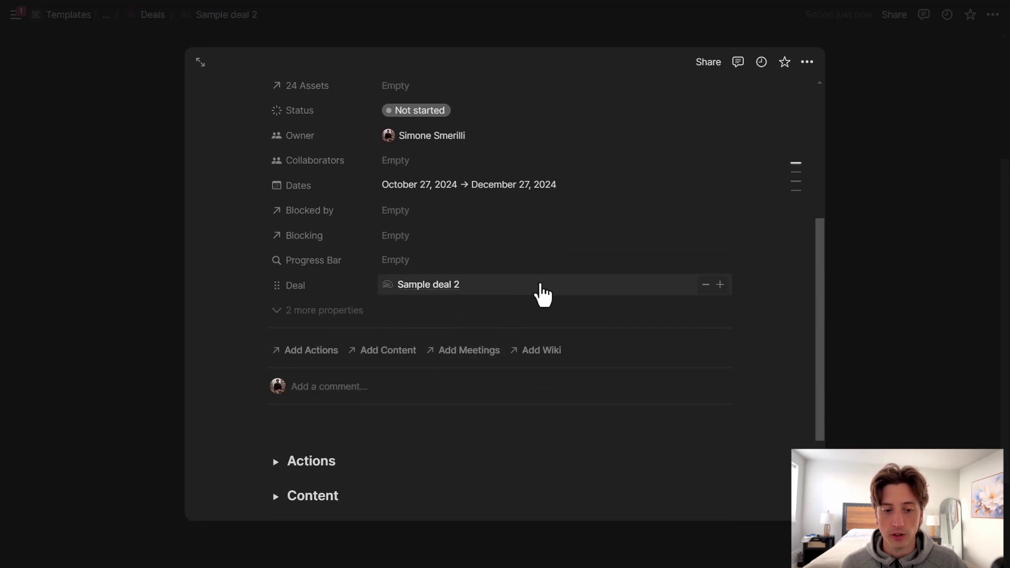
Step: Examine the project's page content, expanding and collapsing the Actions and Content sections
scroll(549, 268, "down", 4)
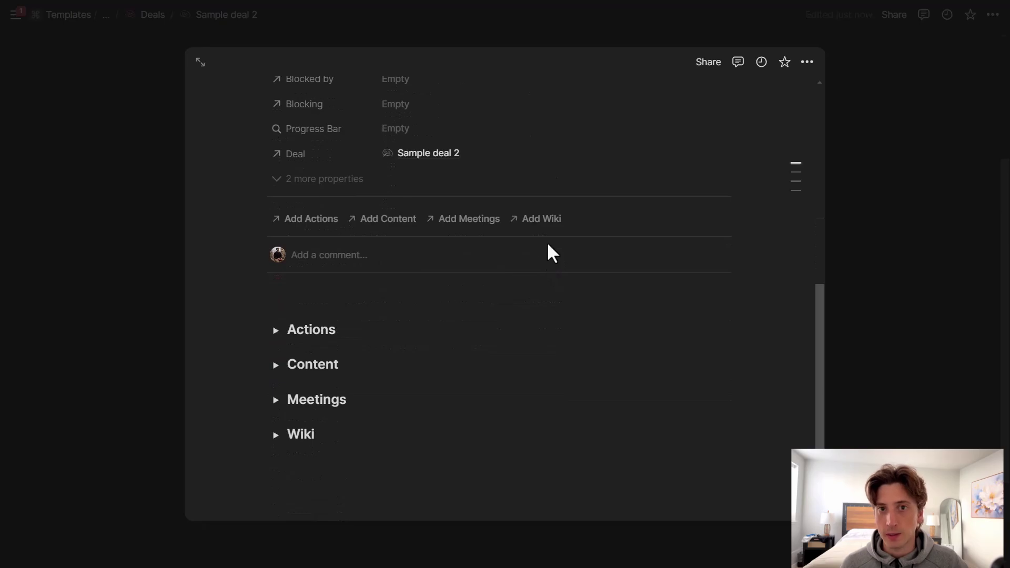
scroll(478, 298, "down", 1)
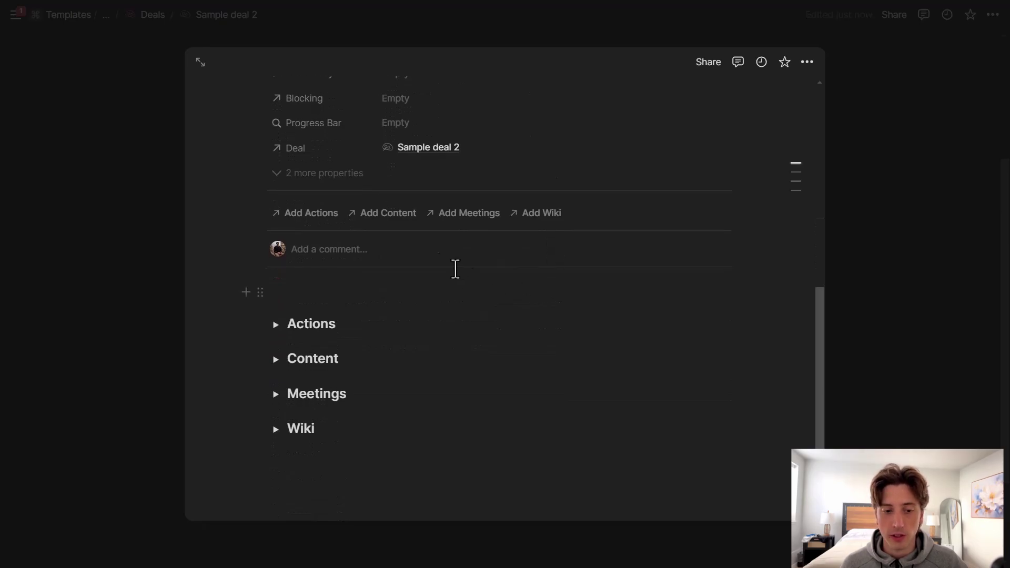
scroll(496, 320, "down", 3)
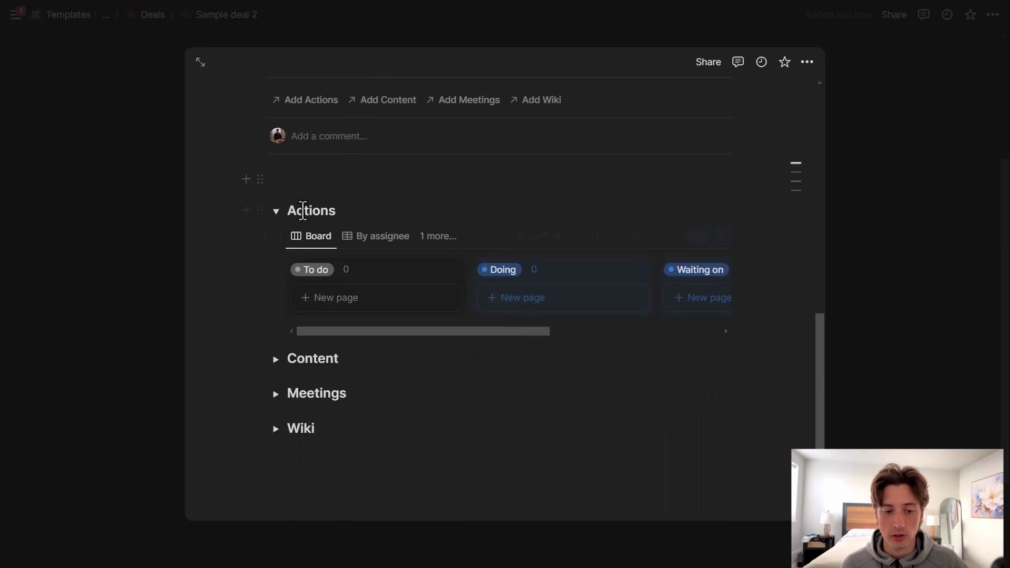
left_click(276, 210)
left_click(276, 359)
scroll(350, 200, "down", 5)
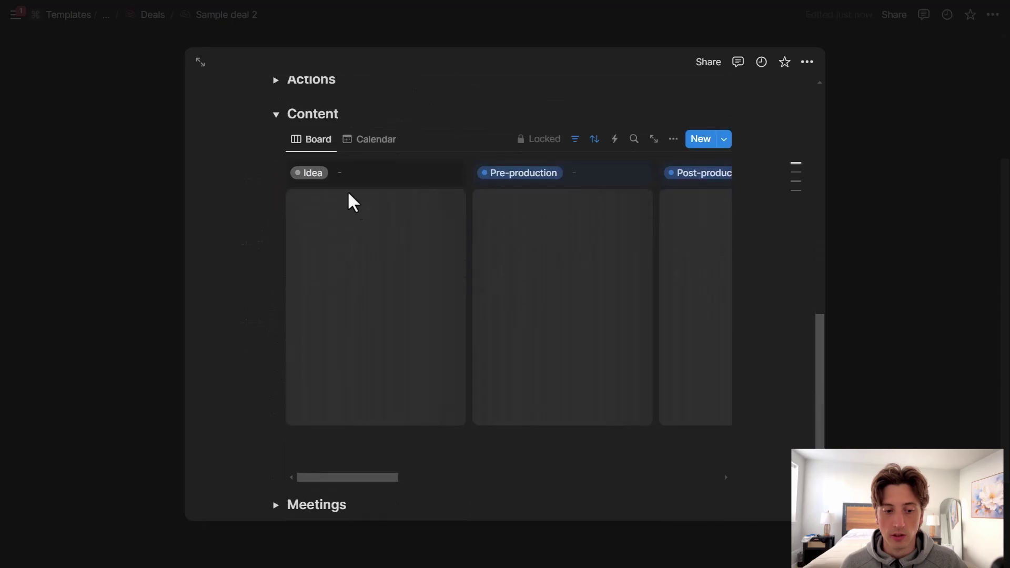
scroll(270, 187, "up", 3)
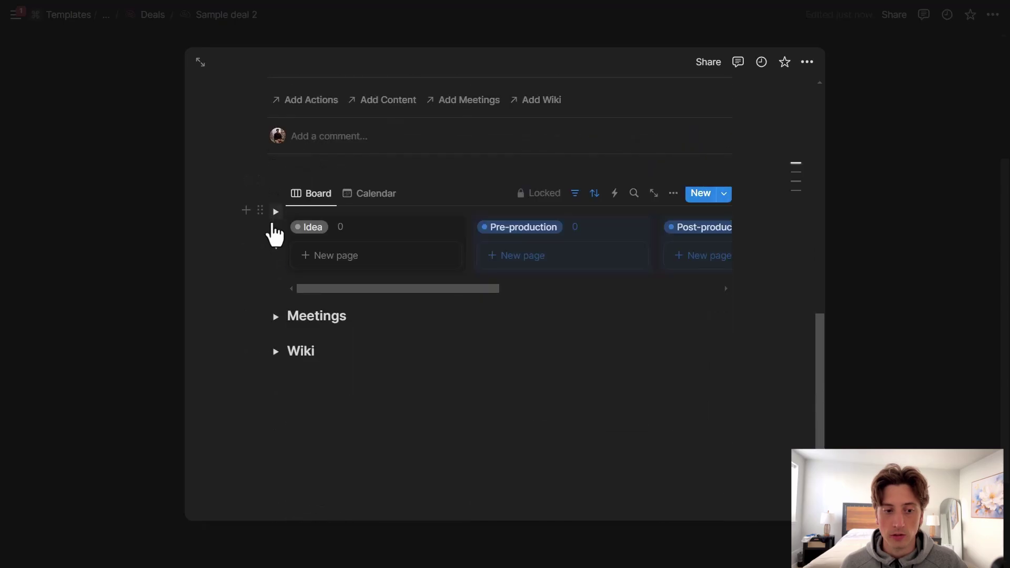
left_click(274, 248)
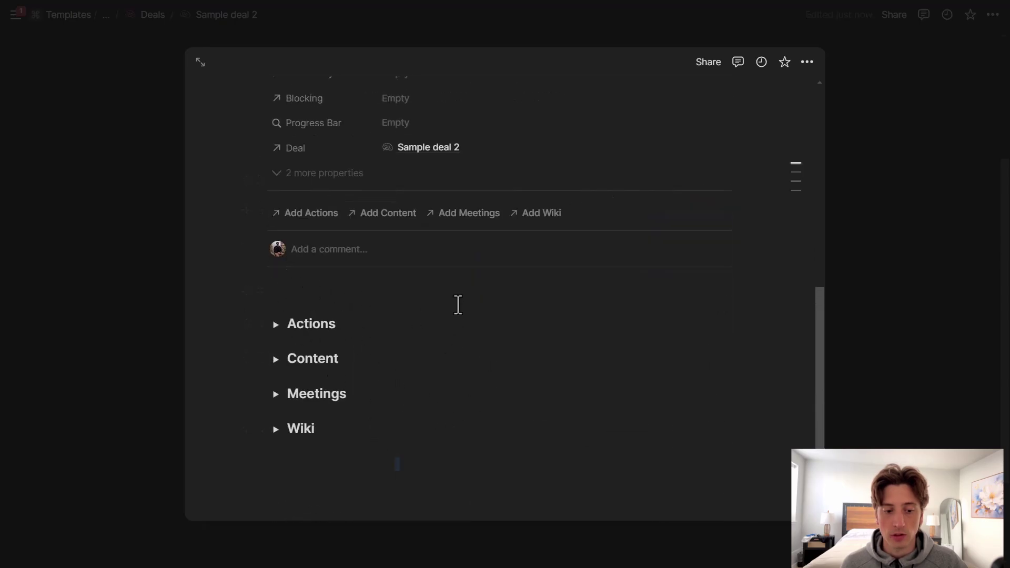
left_click_drag(458, 304, 480, 447)
left_click(386, 431)
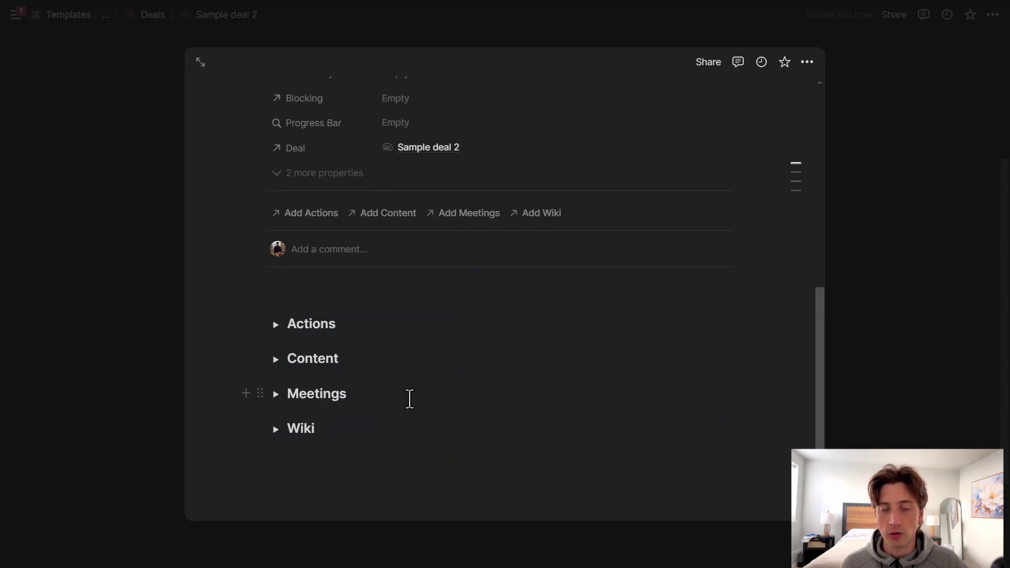
Step: Open the project as a full page, go to the Projects database and start a new automation there
left_click(201, 62)
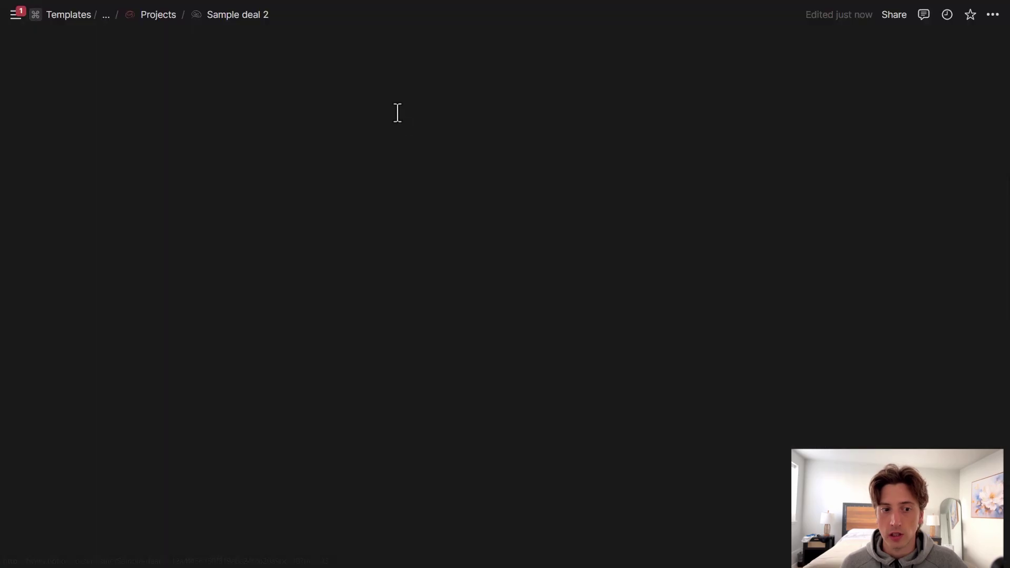
left_click(174, 23)
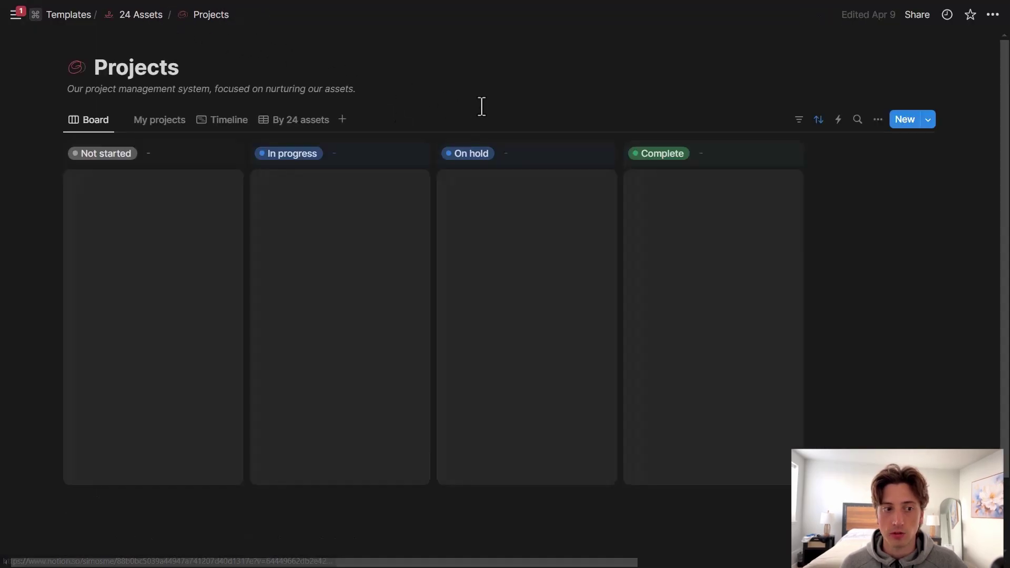
left_click(839, 148)
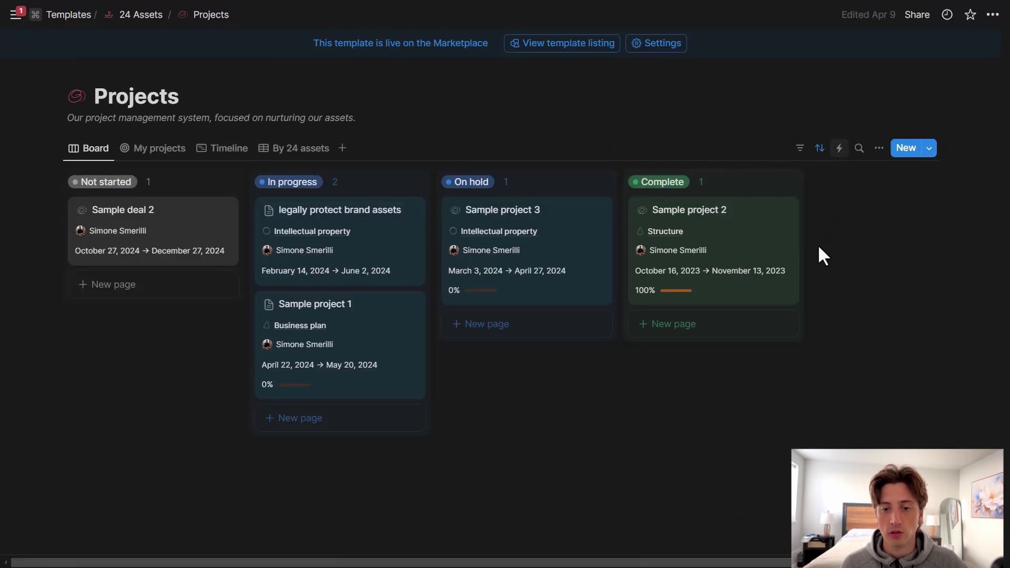
left_click(434, 153)
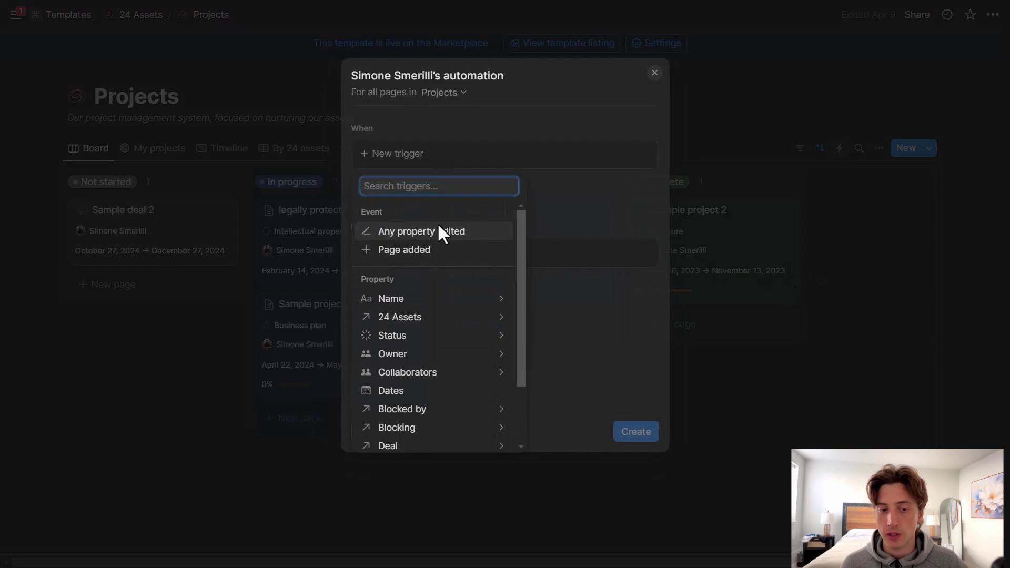
left_click(437, 250)
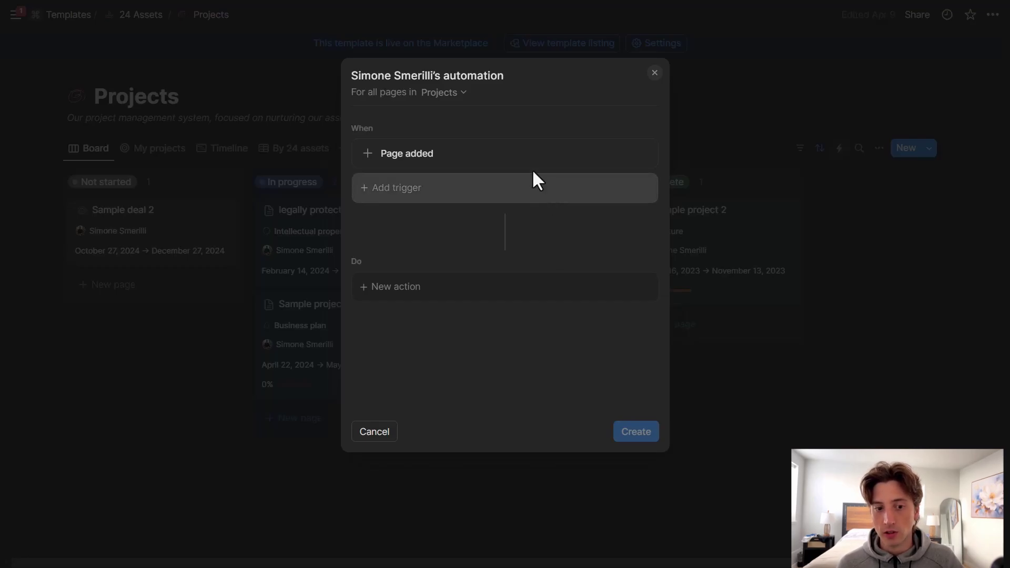
left_click(640, 154)
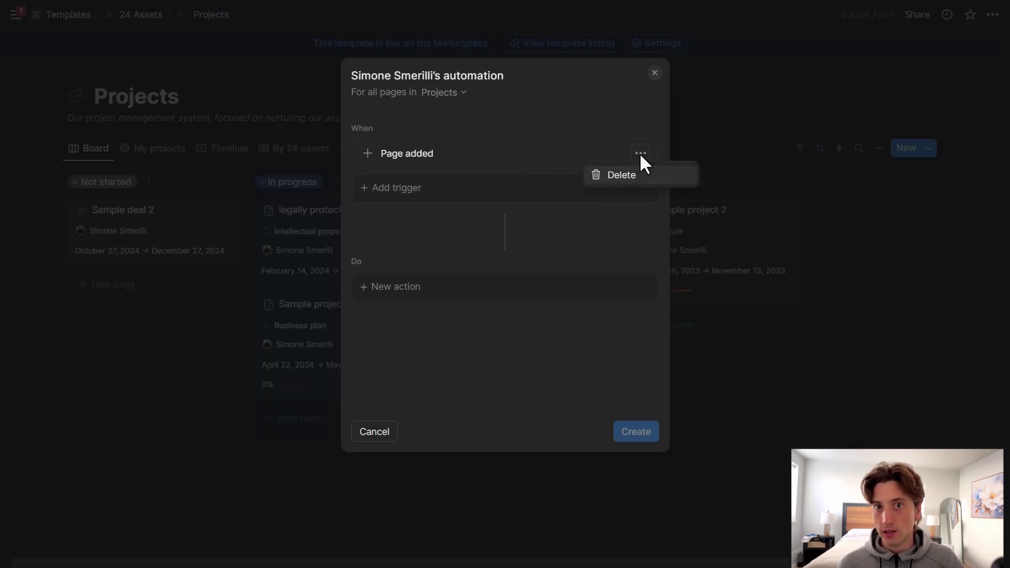
left_click(638, 180)
left_click(531, 165)
scroll(474, 323, "down", 3)
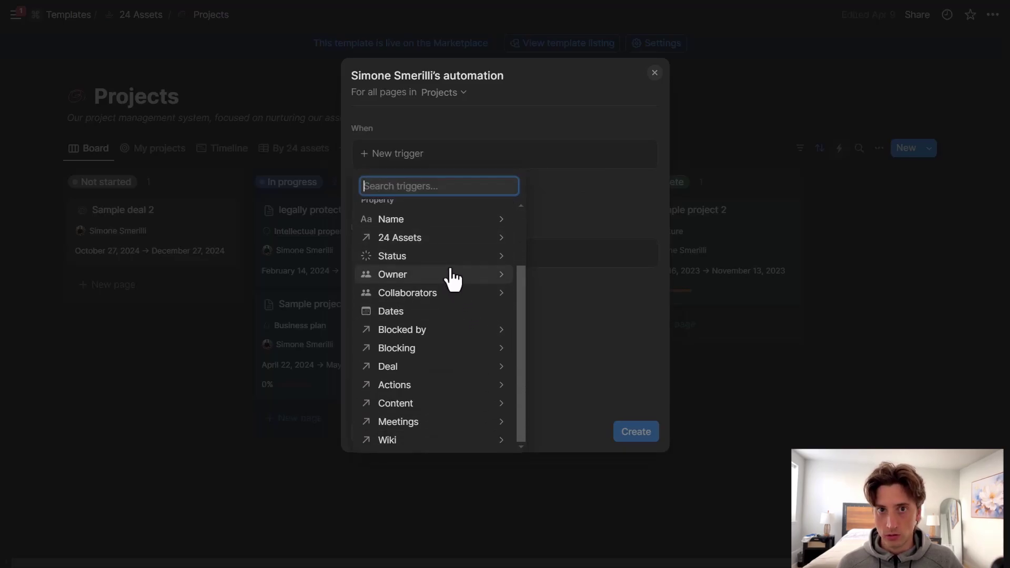
left_click(572, 221)
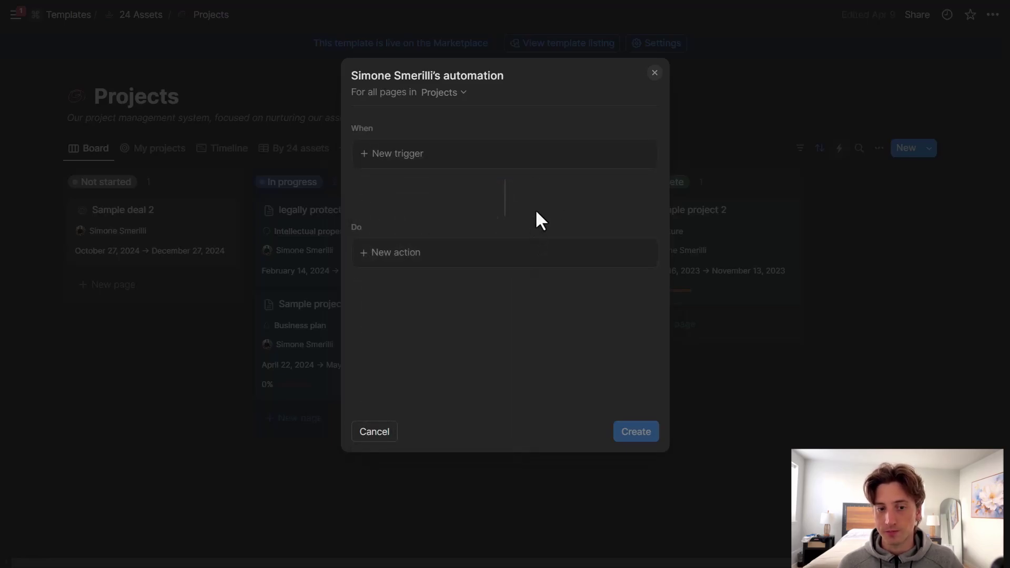
left_click(542, 166)
left_click(549, 178)
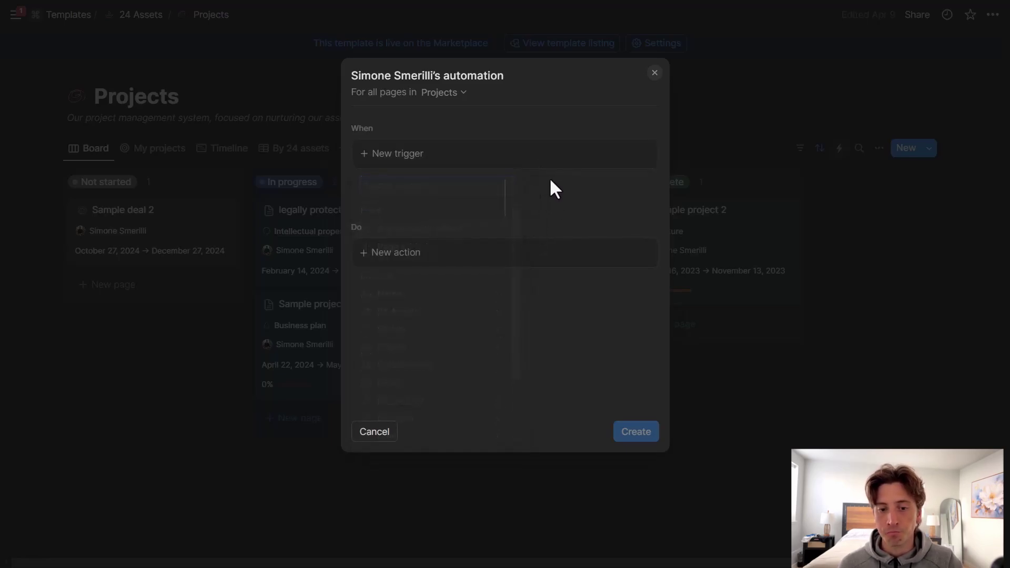
Step: Add an Add page to action for the Actions database and a Define variables action to the automation
left_click(533, 268)
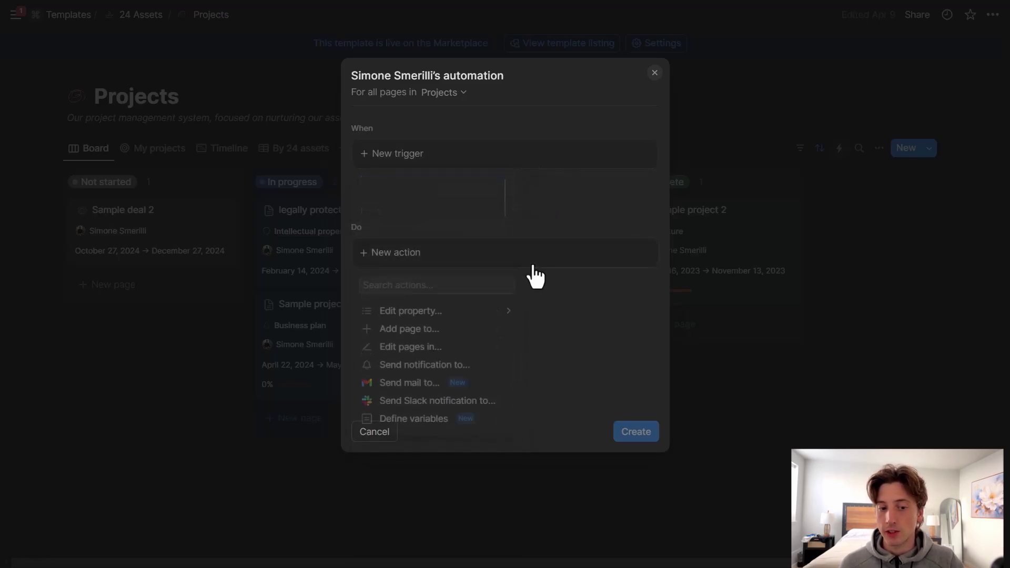
left_click(469, 330)
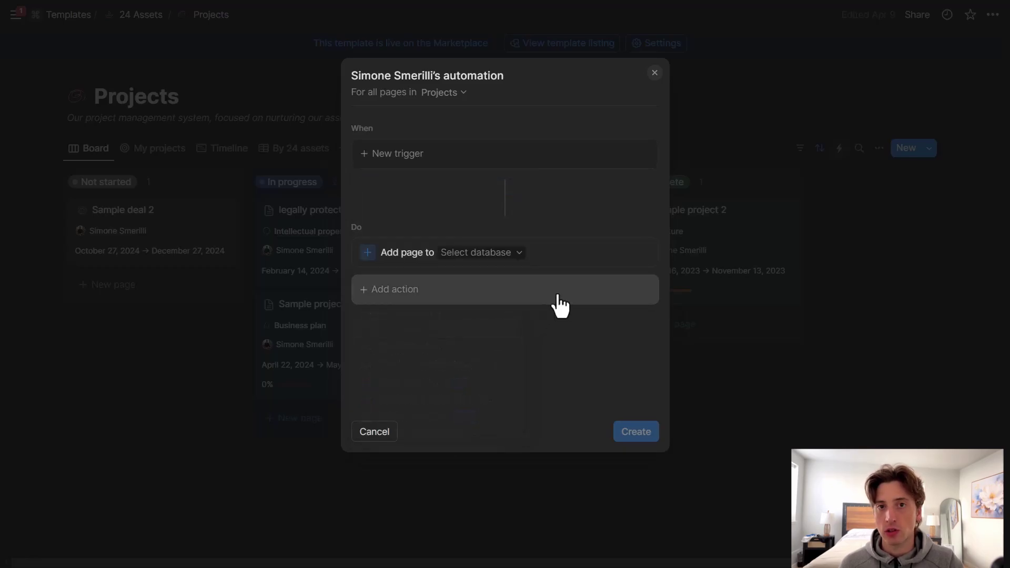
left_click(514, 257)
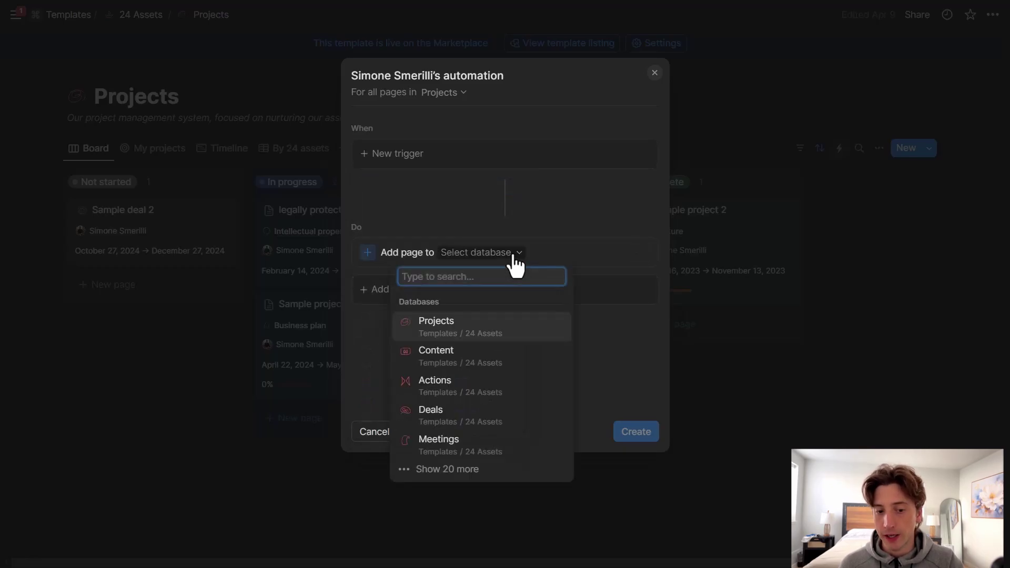
left_click(513, 389)
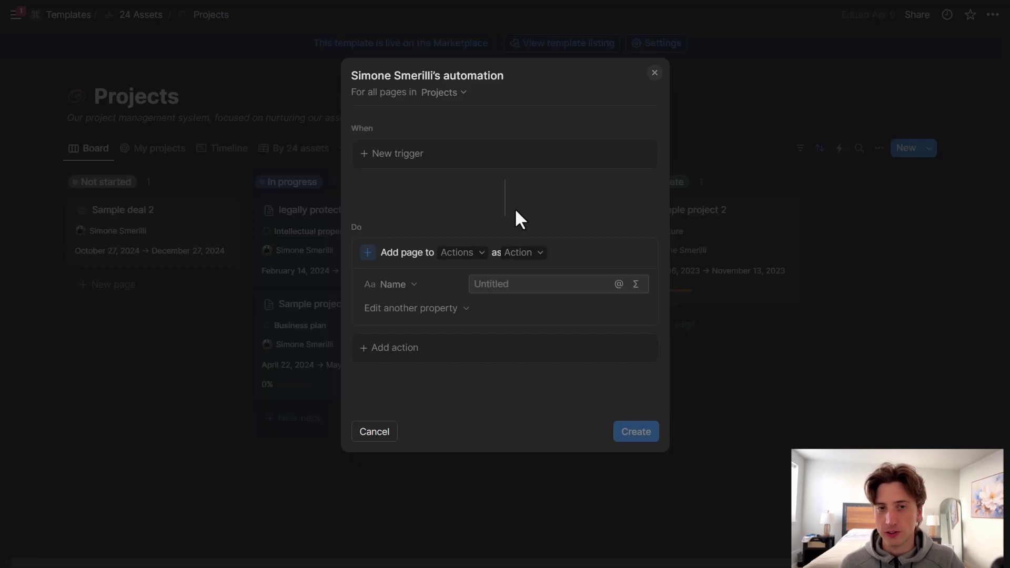
left_click(493, 348)
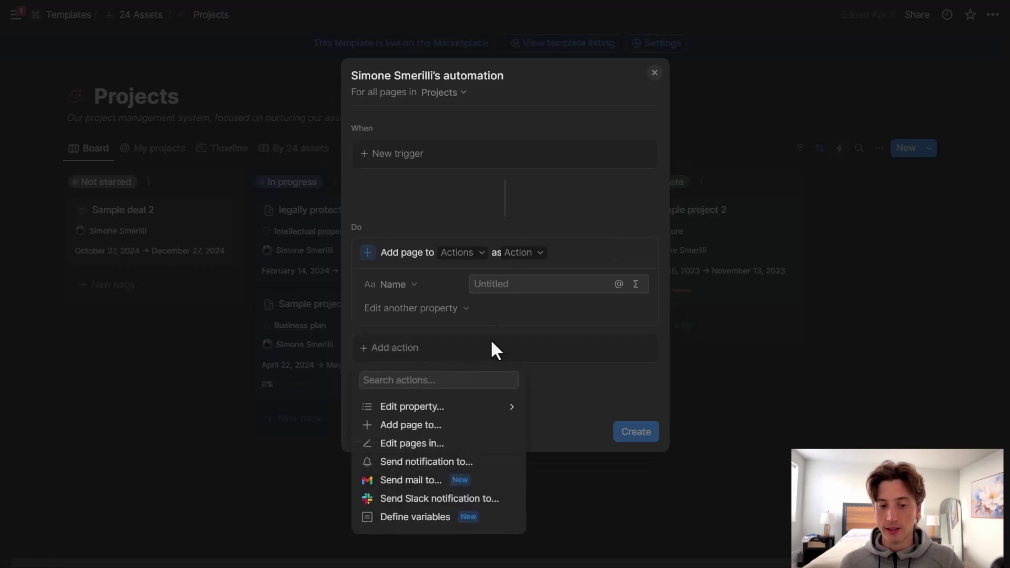
left_click(444, 517)
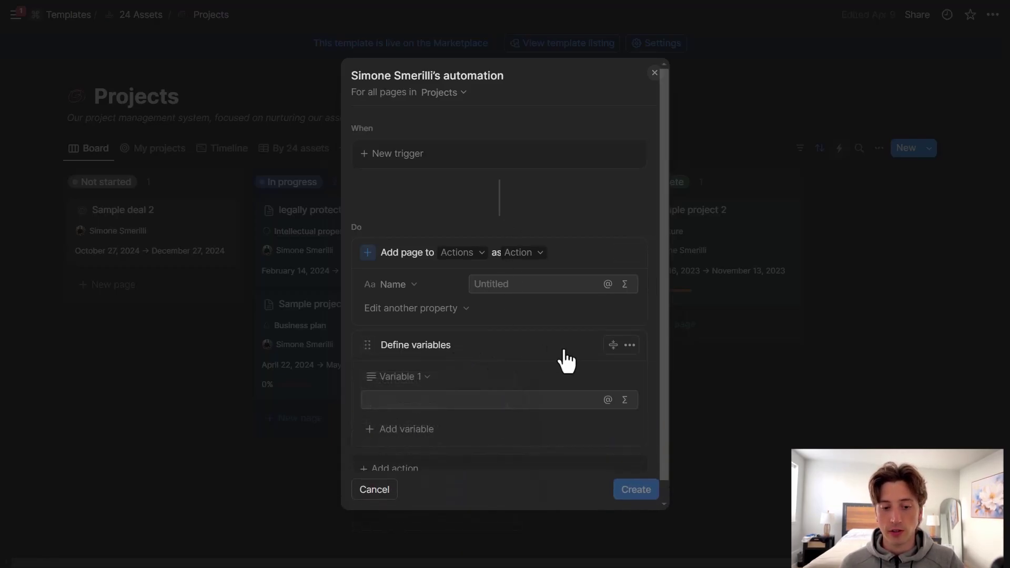
Step: Move the Define variables action above the Add page to Actions action and collapse its settings
left_click_drag(564, 350, 567, 253)
left_click(387, 303)
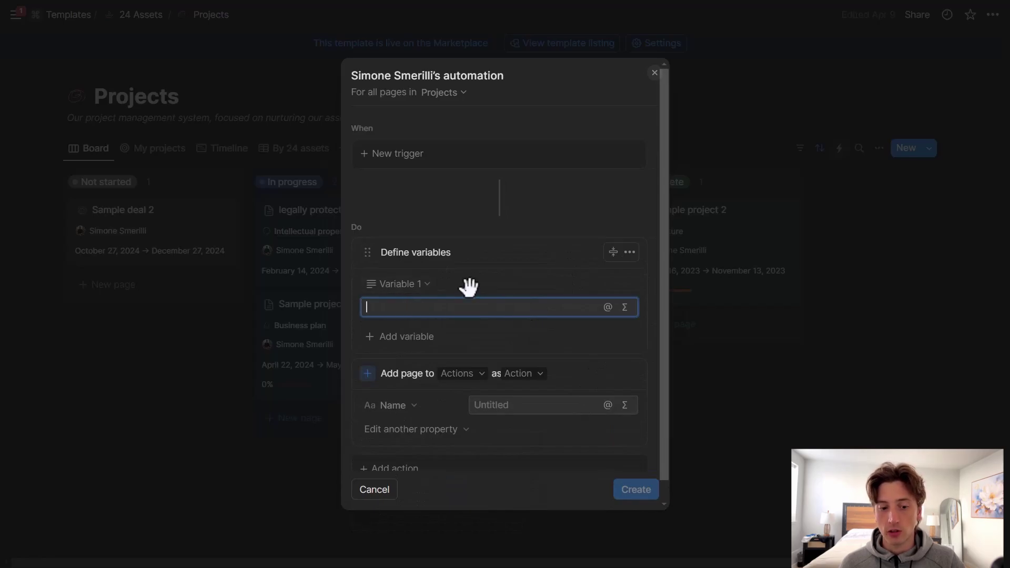
left_click(510, 268)
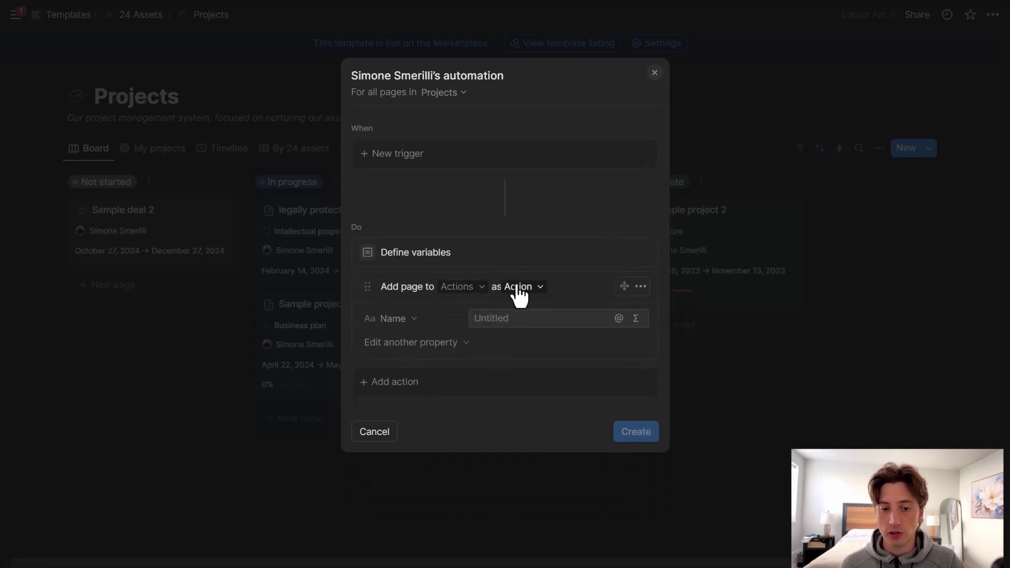
Step: Duplicate the Add page to Actions action below the original, and discard the unsaved Projects automation
left_click(640, 288)
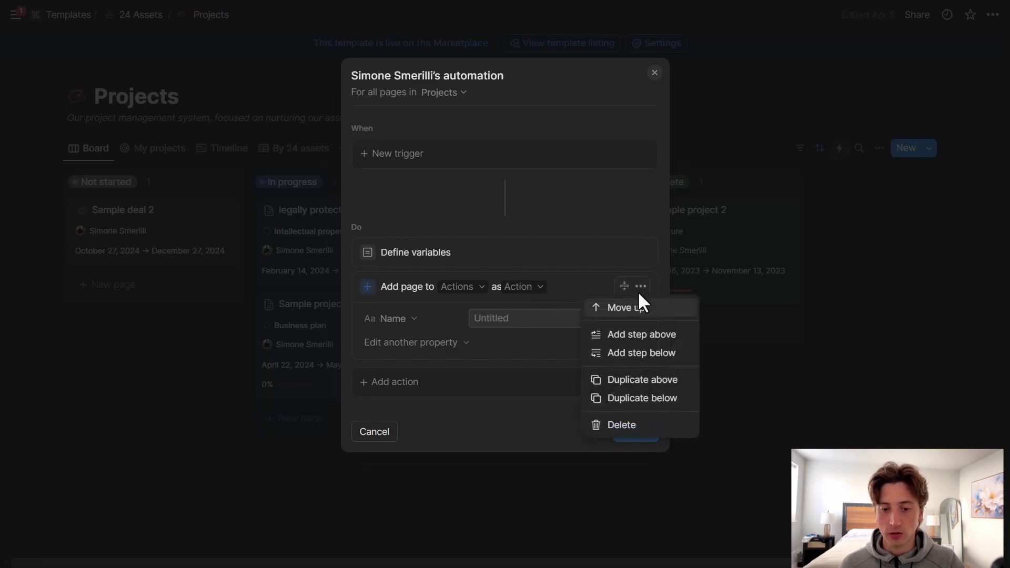
left_click(634, 400)
scroll(540, 304, "down", 1)
left_click(514, 386)
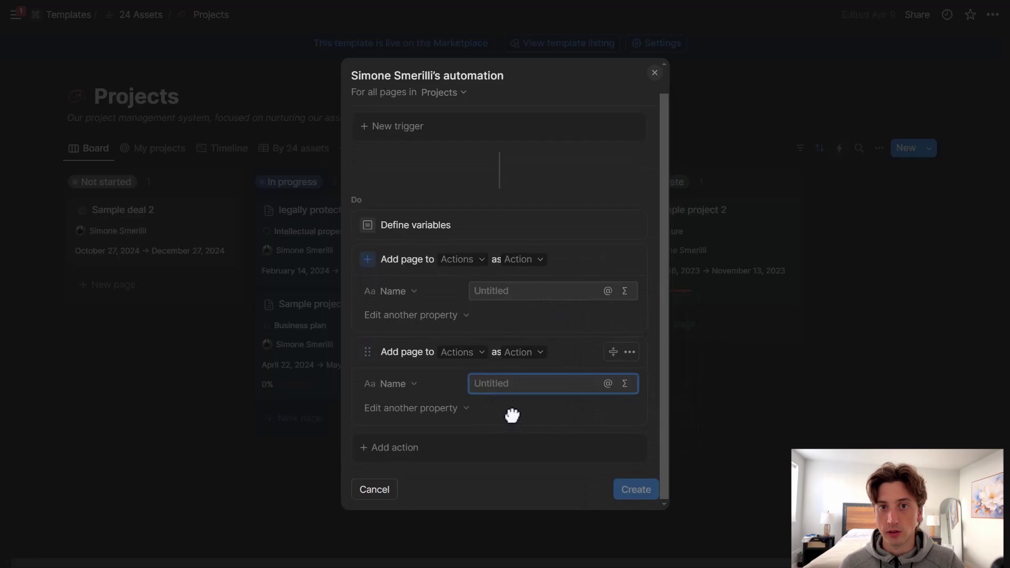
left_click(653, 74)
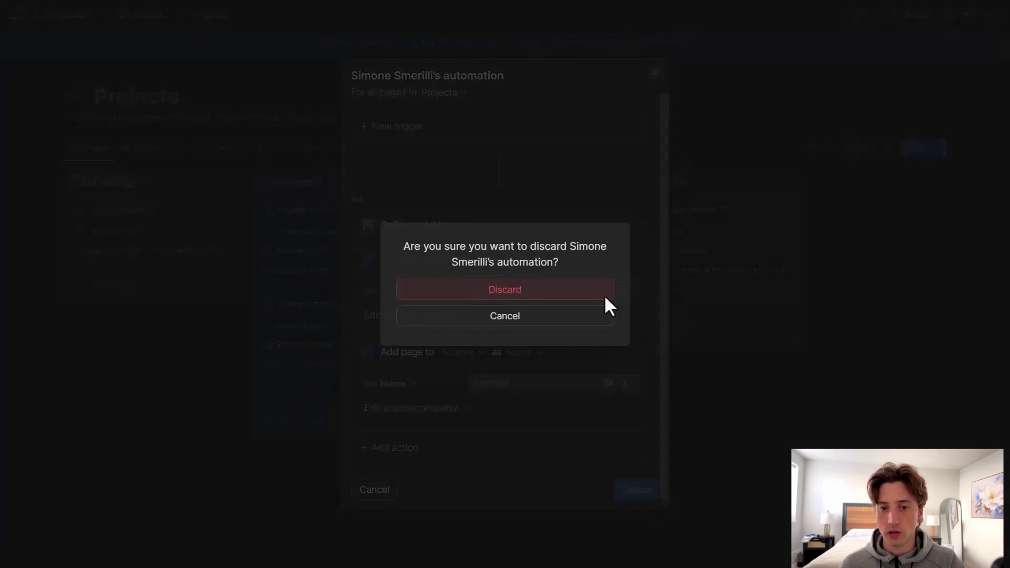
left_click(546, 296)
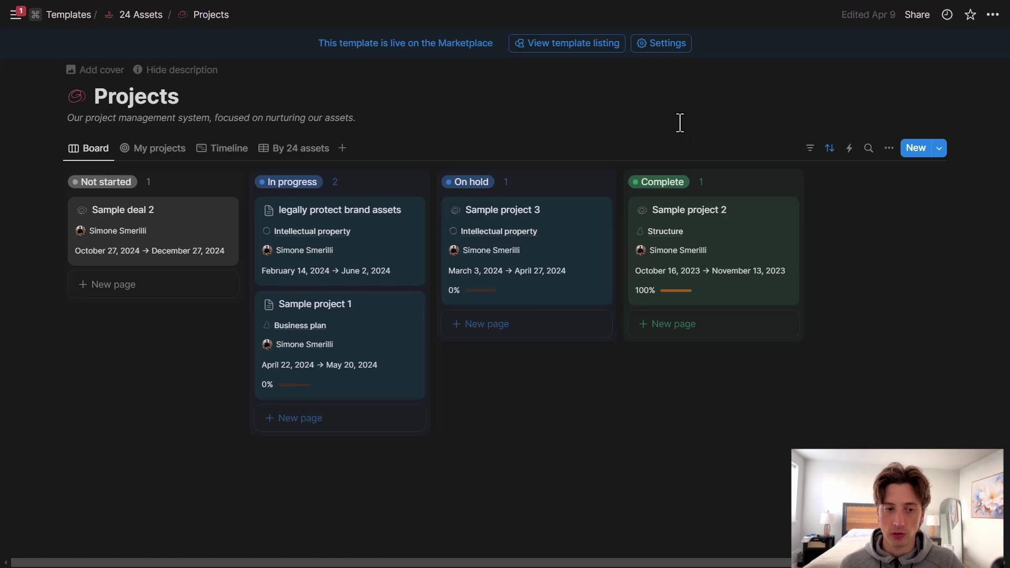
Step: Open Sample project 2 and add a Button property below its existing properties, including the hidden ones
left_click(688, 213)
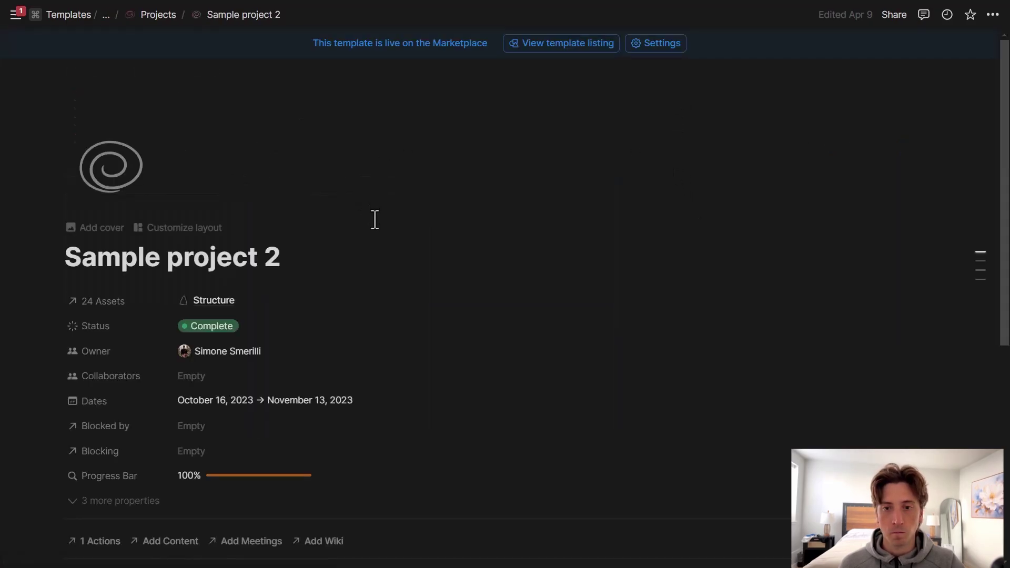
scroll(374, 232, "down", 3)
scroll(378, 240, "down", 3)
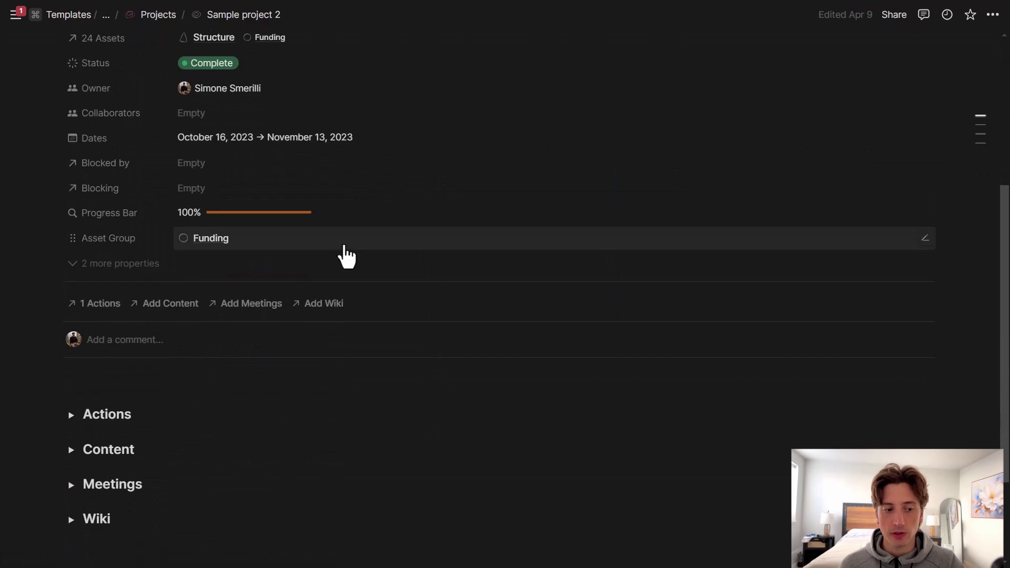
left_click(134, 263)
left_click(125, 315)
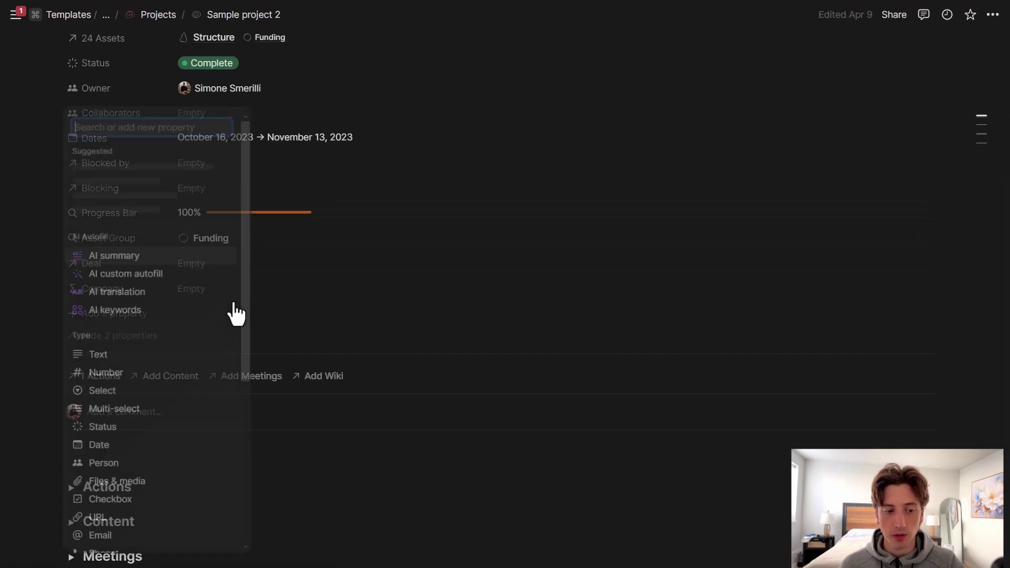
scroll(205, 332, "down", 5)
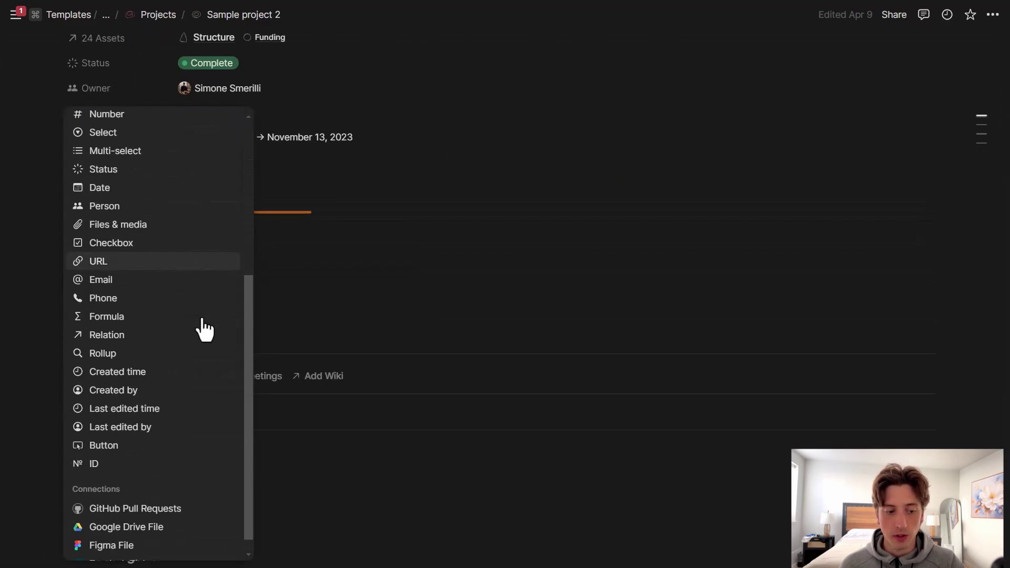
left_click(149, 458)
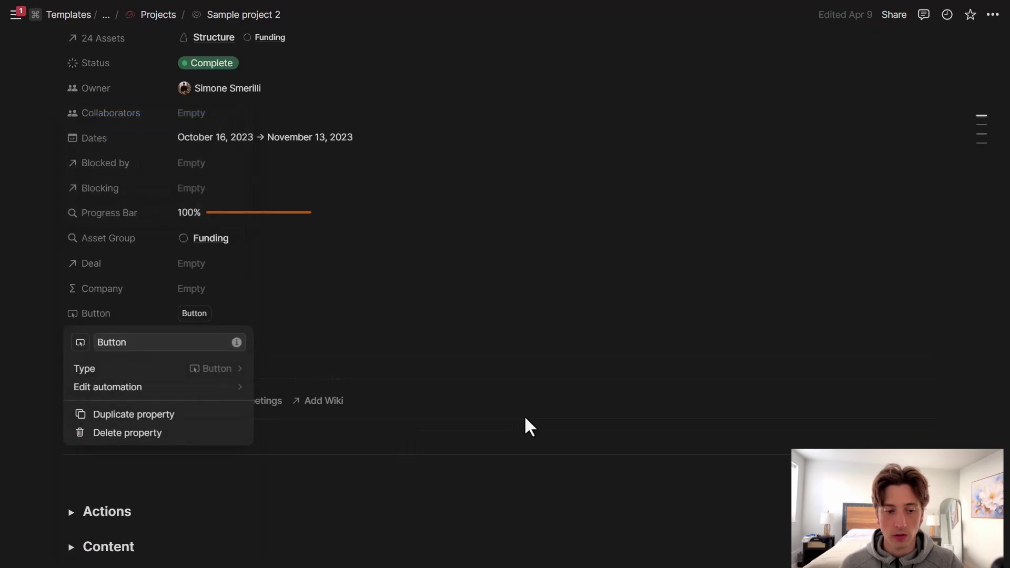
Step: Edit the Button property's automation, adding an Open page or URL action and a Define variables action
left_click(240, 388)
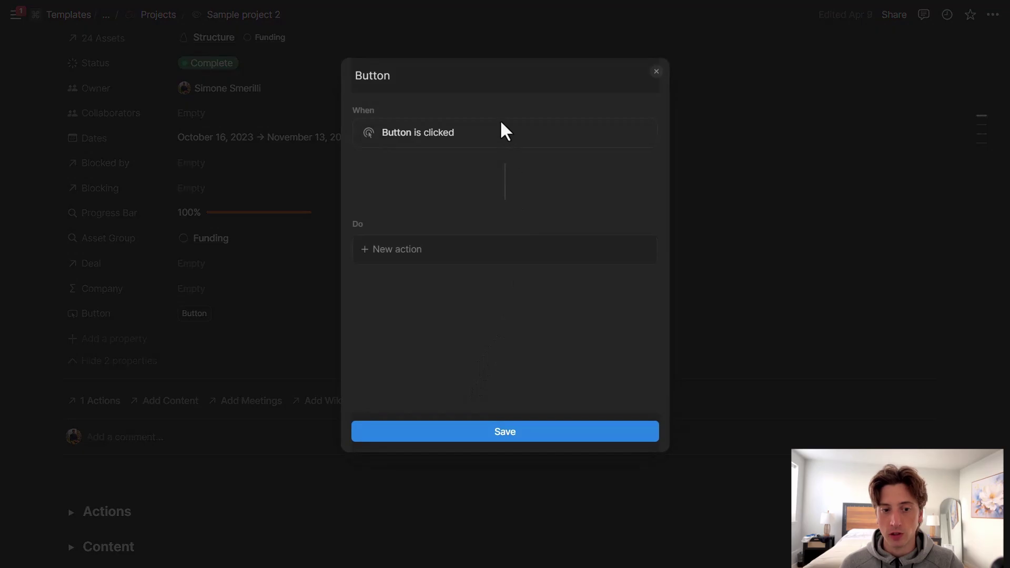
left_click(500, 261)
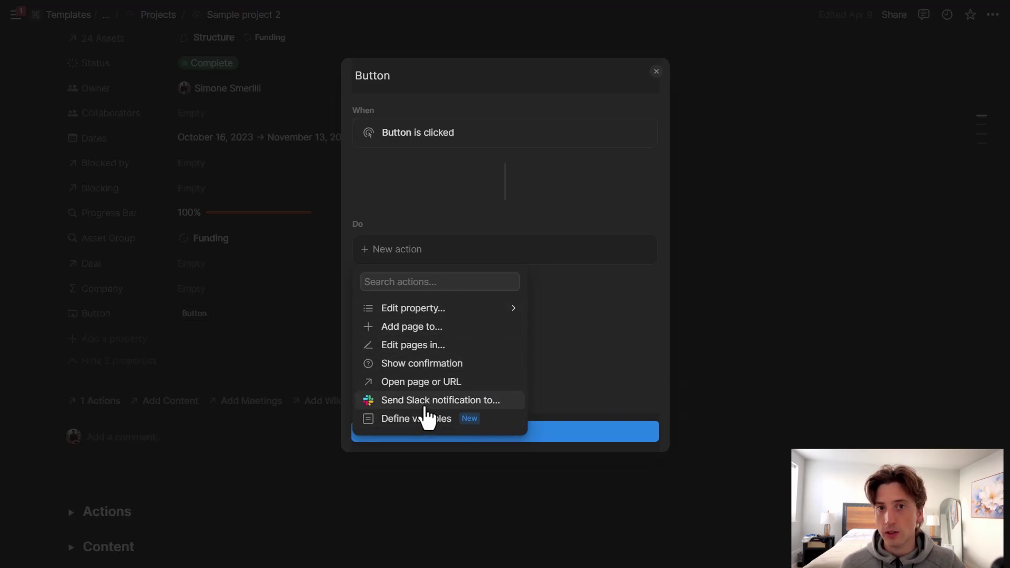
left_click(625, 331)
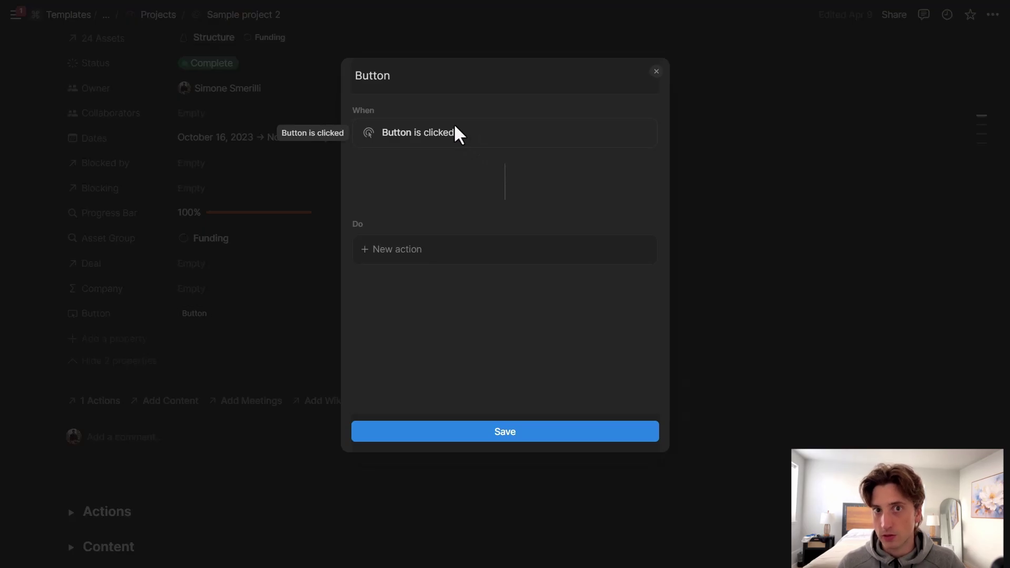
left_click(524, 246)
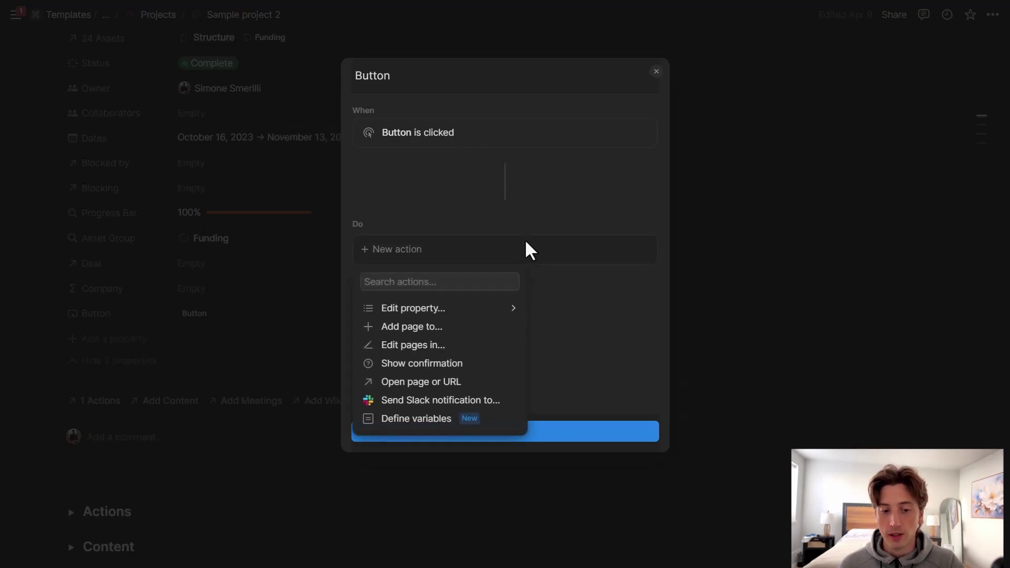
left_click(471, 380)
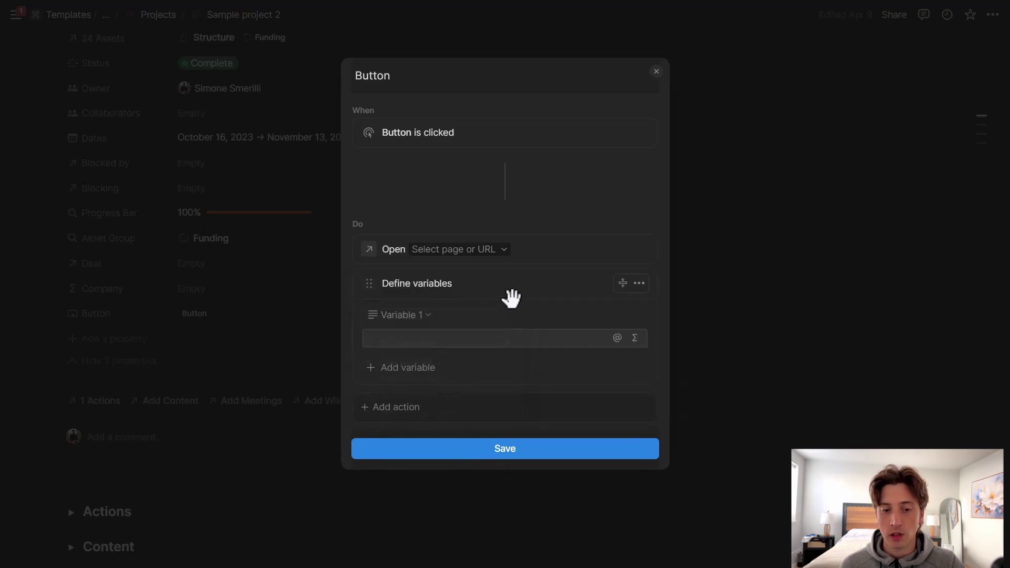
Step: Place Define variables above the Open action, set Variable 1 to "test", and exit the button automation without saving
left_click_drag(514, 293, 514, 266)
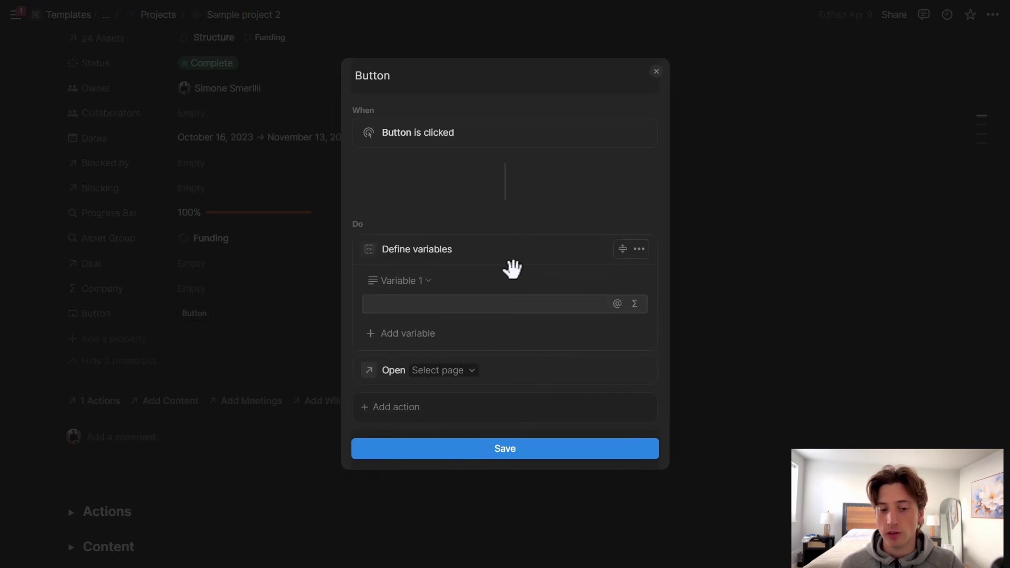
left_click(491, 303)
type("test")
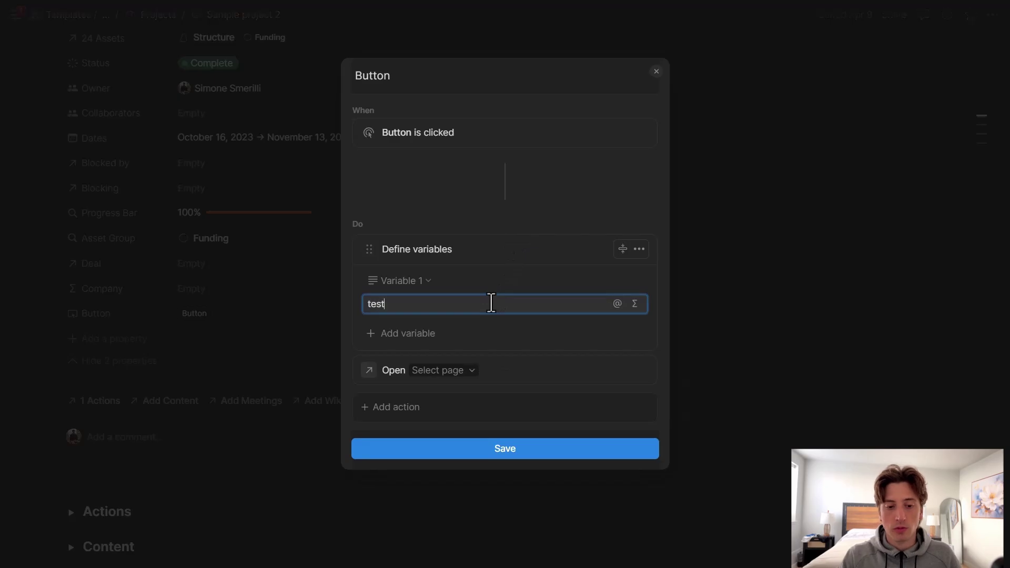
left_click(511, 252)
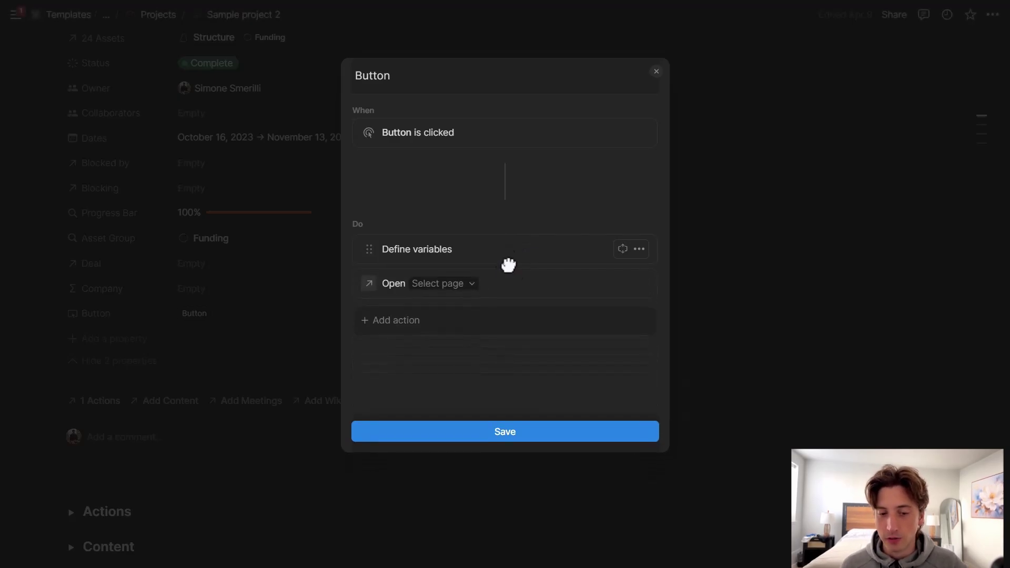
key("Escape")
key("Escape")
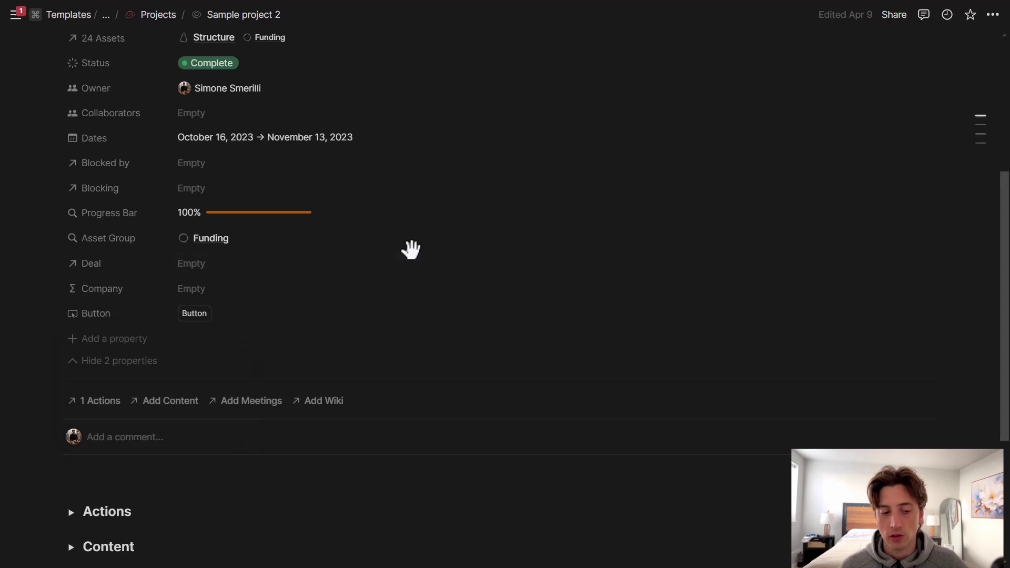
Step: Insert a button block above the Actions heading in the page body and bring up its available actions
scroll(415, 262, "down", 3)
left_click(390, 341)
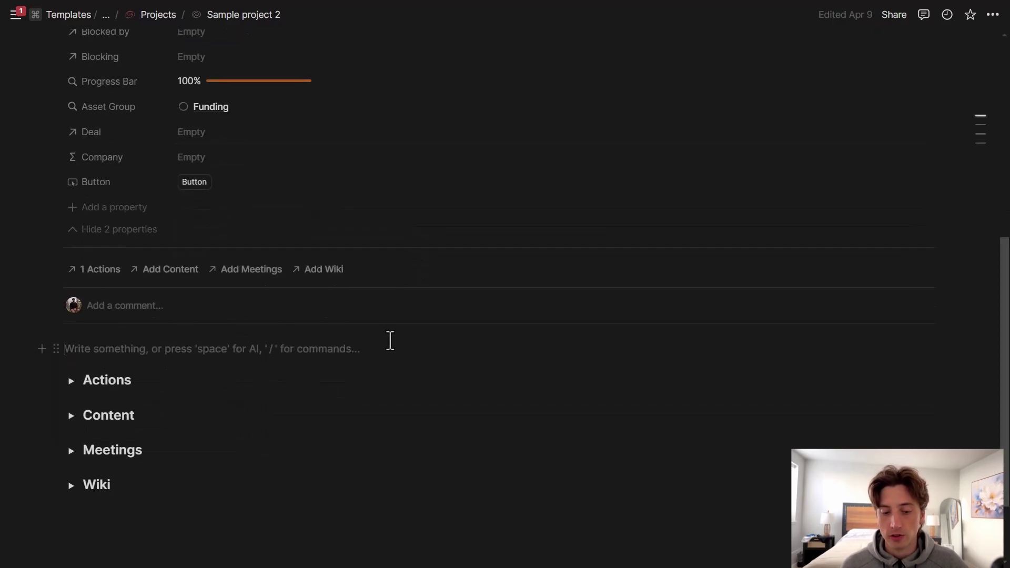
type("/button")
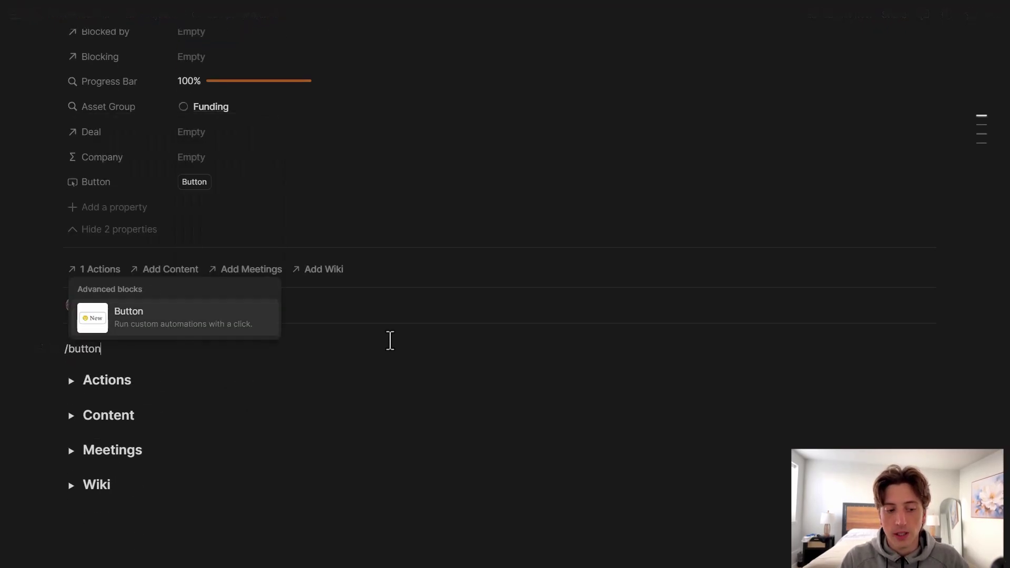
key("Return")
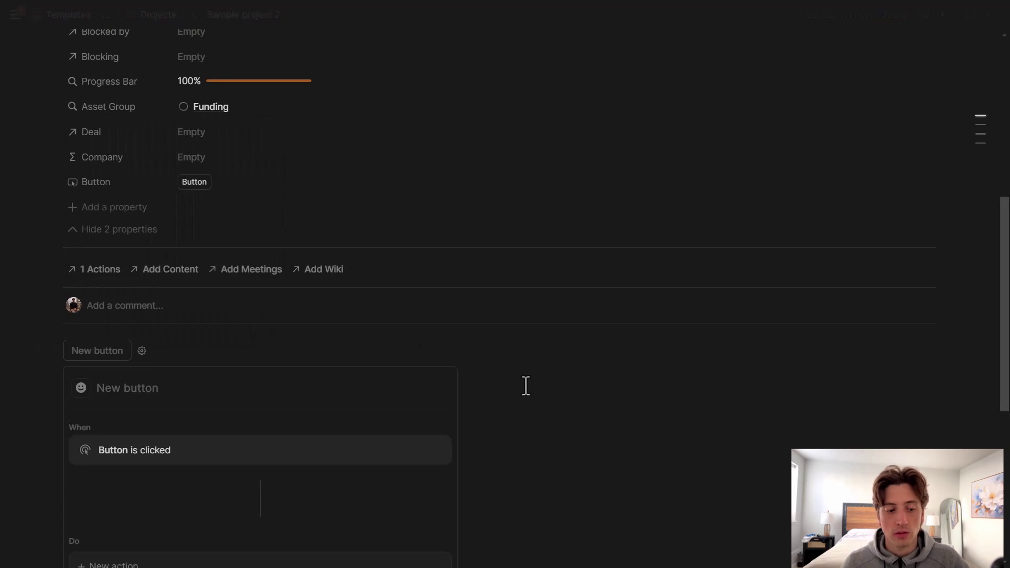
scroll(337, 254, "down", 6)
scroll(271, 244, "up", 1)
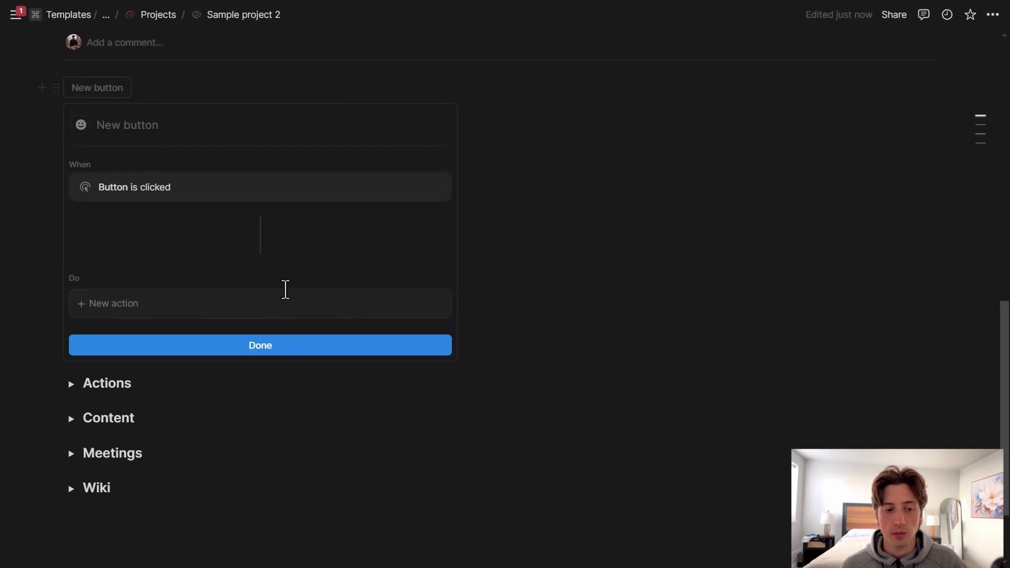
left_click(368, 308)
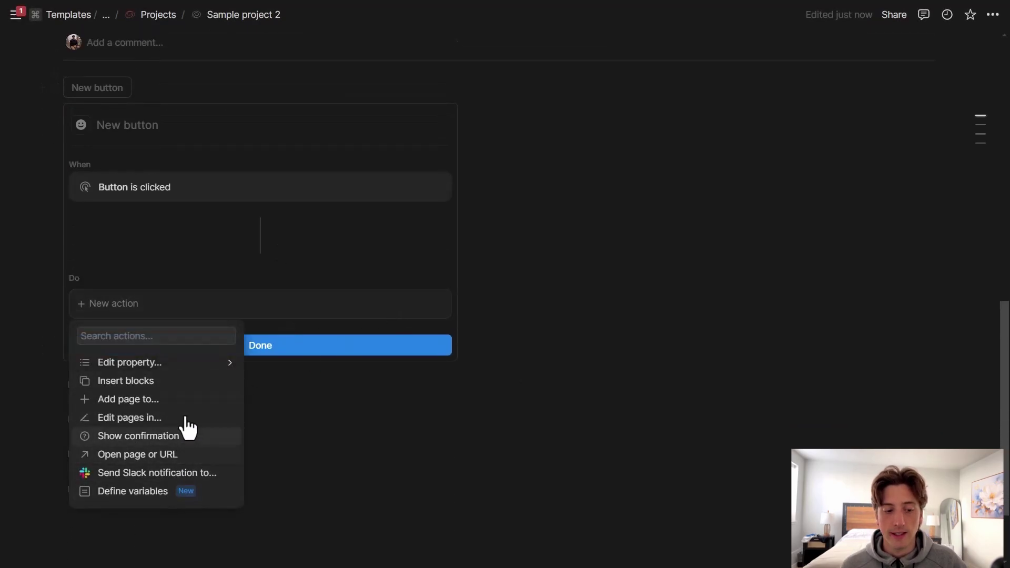